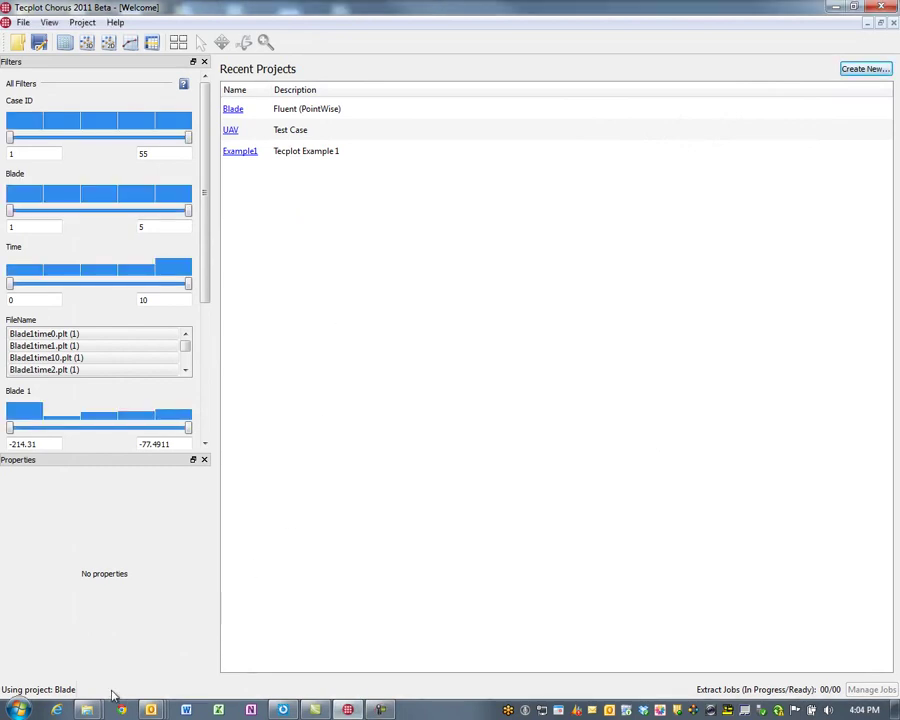
# Switch to the file explorer and open the Plume folder inside Chrous Examples on the Desktop.
pyautogui.moveTo(96, 713)
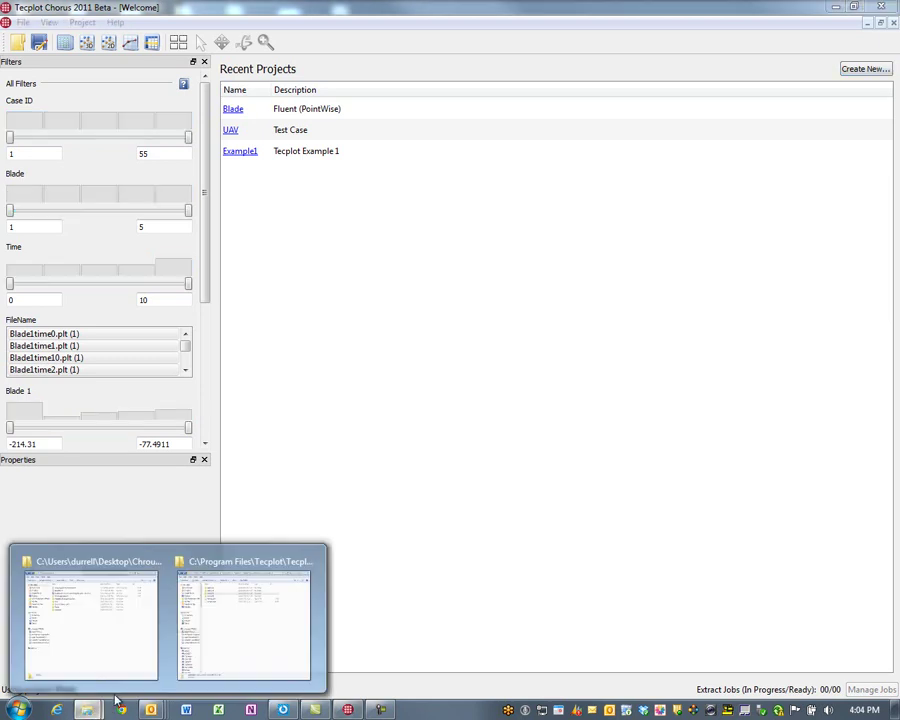
pyautogui.click(223, 637)
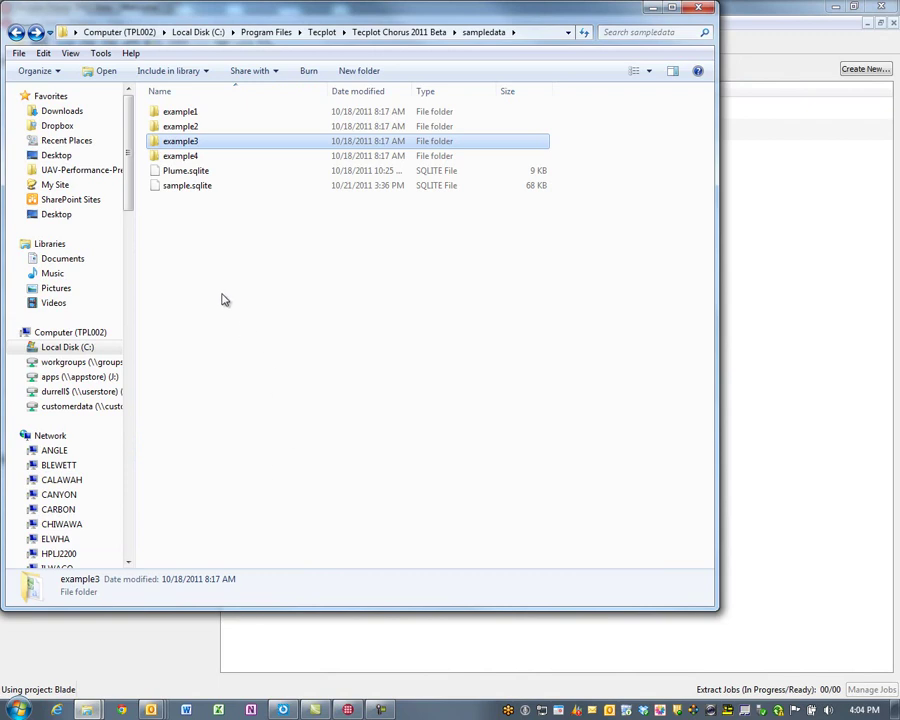
pyautogui.click(56, 213)
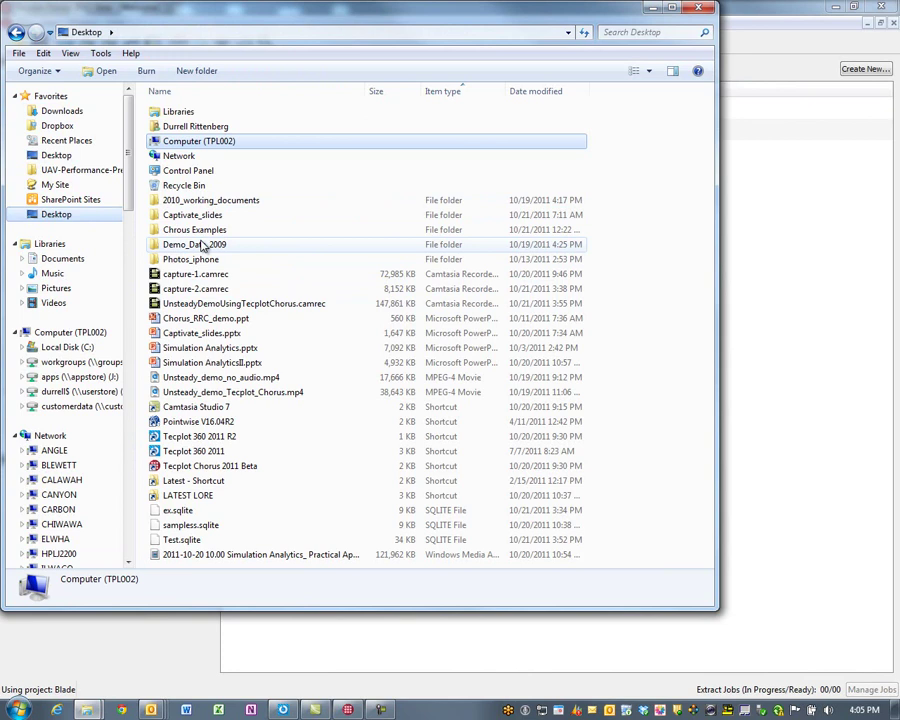
pyautogui.moveTo(203, 246)
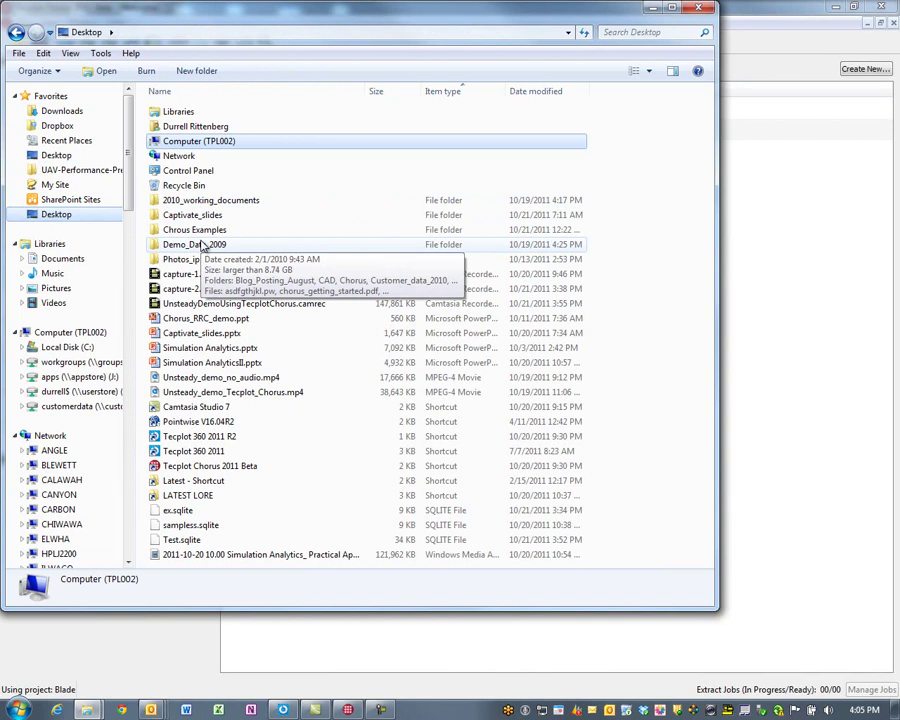
pyautogui.doubleClick(224, 231)
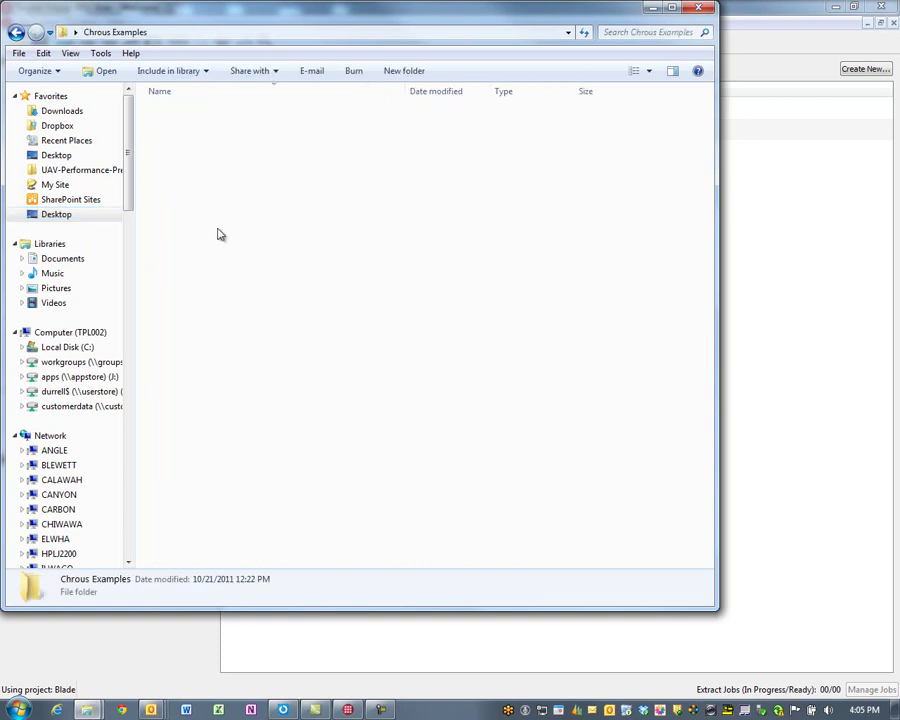
pyautogui.doubleClick(197, 218)
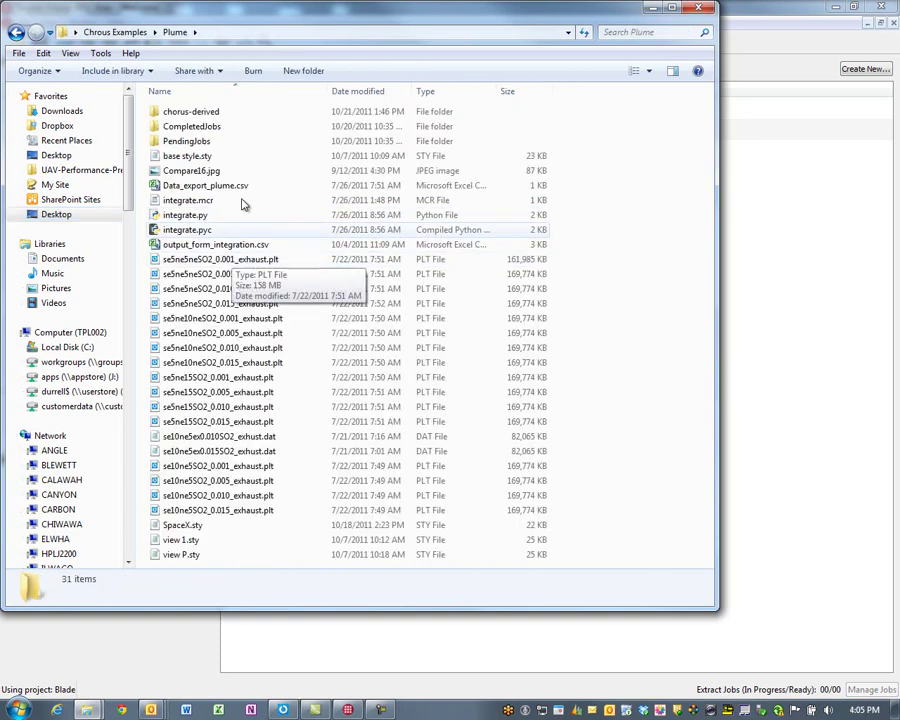
# Delete the chorus-derived, CompletedJobs and PendingJobs folders from the Plume folder.
pyautogui.keyDown('shift'); pyautogui.click(205, 142); pyautogui.keyUp('shift')
pyautogui.press('Delete')
pyautogui.press('Return')
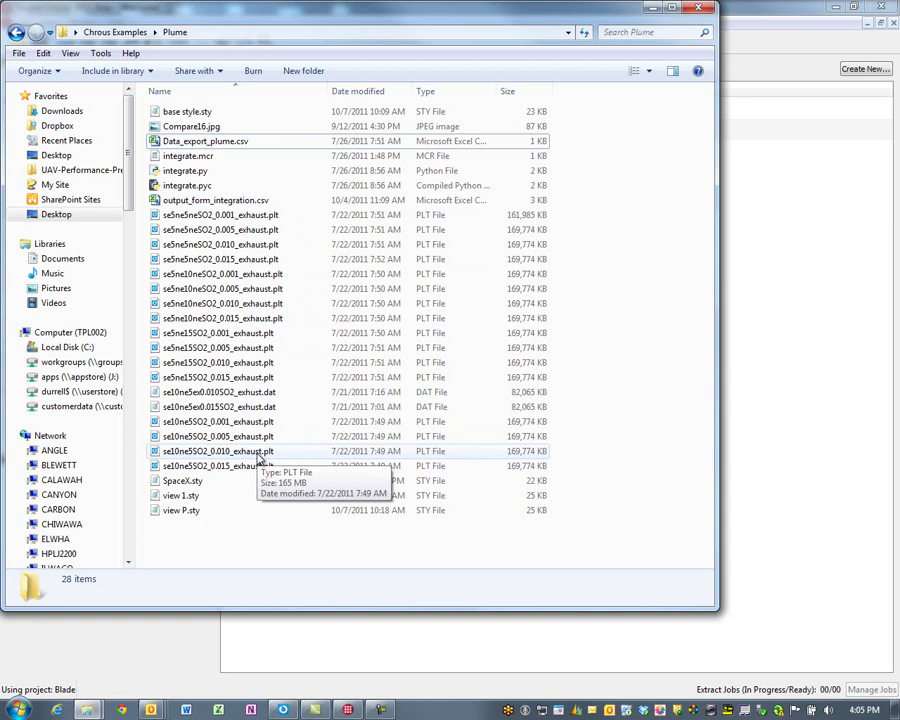
# Open se5ne10neSO2_0.001_exhaust.plt in Tecplot 360 with a 3D Cartesian initial plot.
pyautogui.rightClick(240, 278)
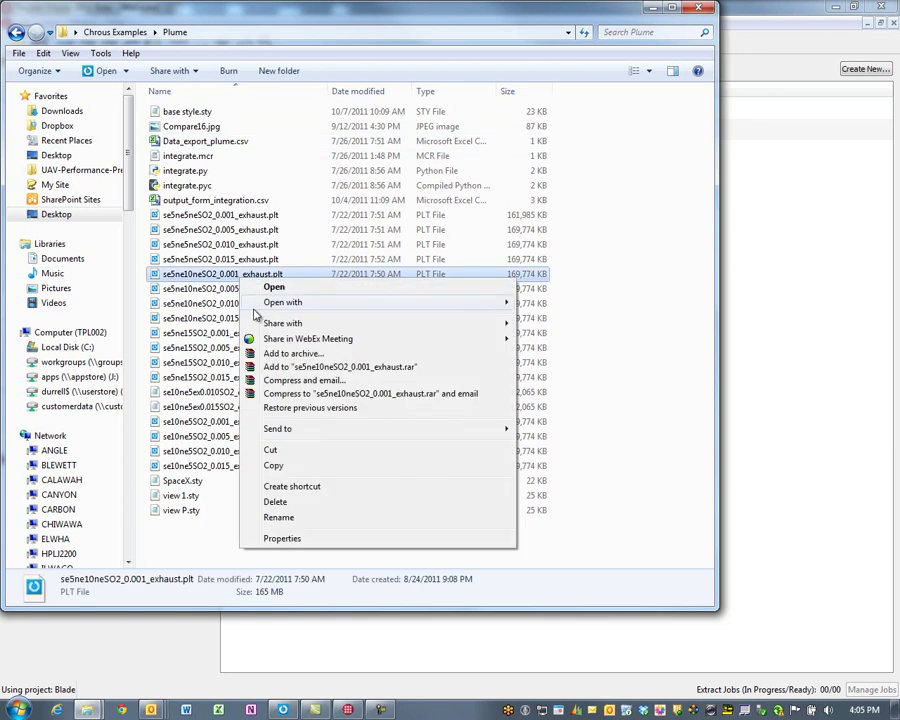
pyautogui.click(284, 289)
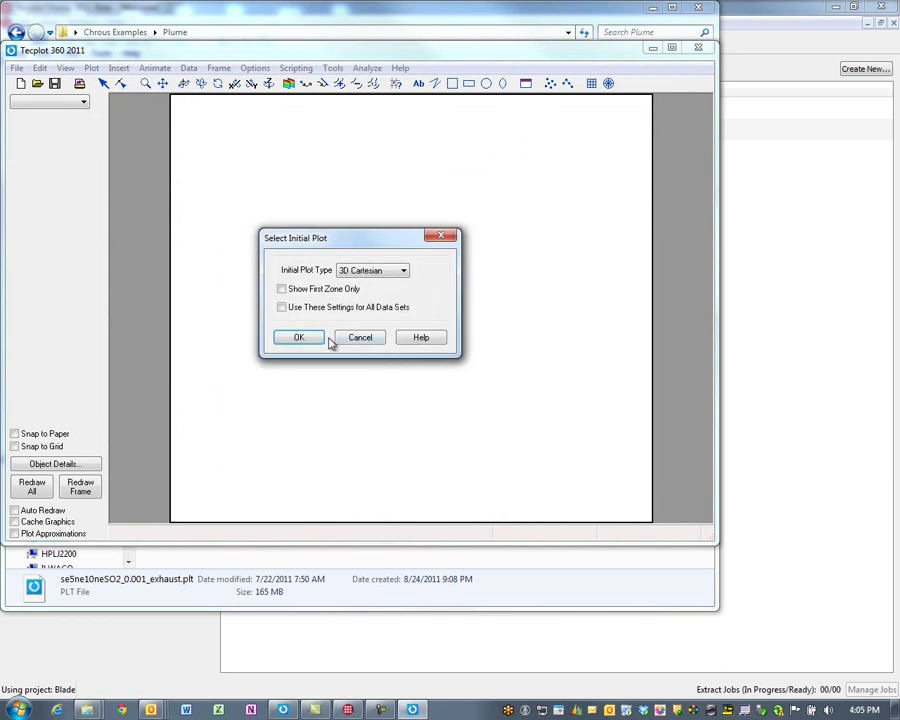
pyautogui.click(302, 336)
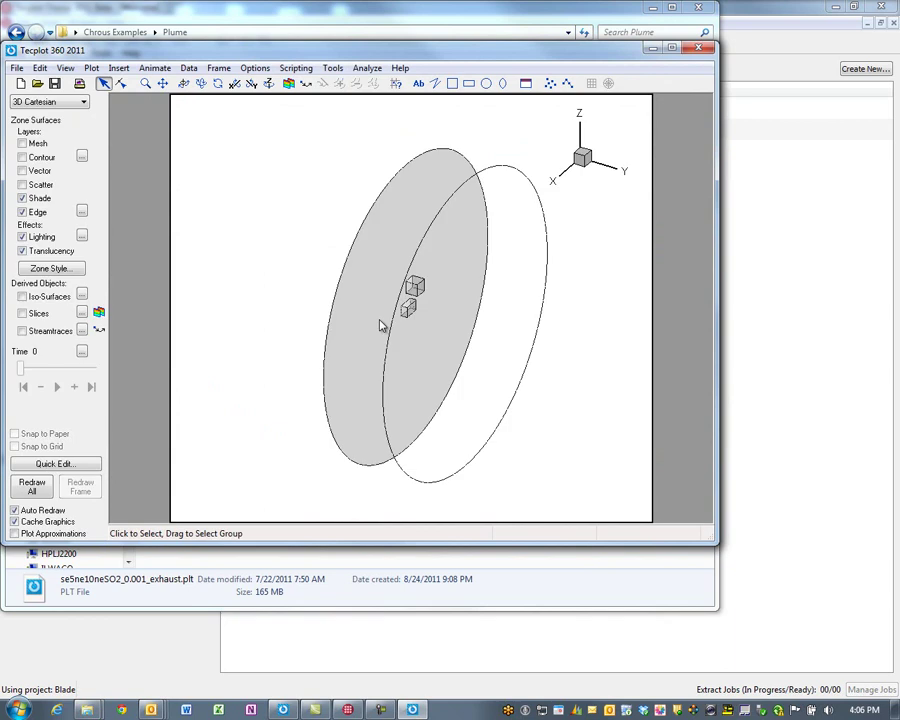
# Turn off translucency for the zone surfaces and bring the two buildings into close view.
pyautogui.moveTo(436, 350); pyautogui.dragTo(405, 327)
pyautogui.moveTo(422, 450); pyautogui.dragTo(201, 386)
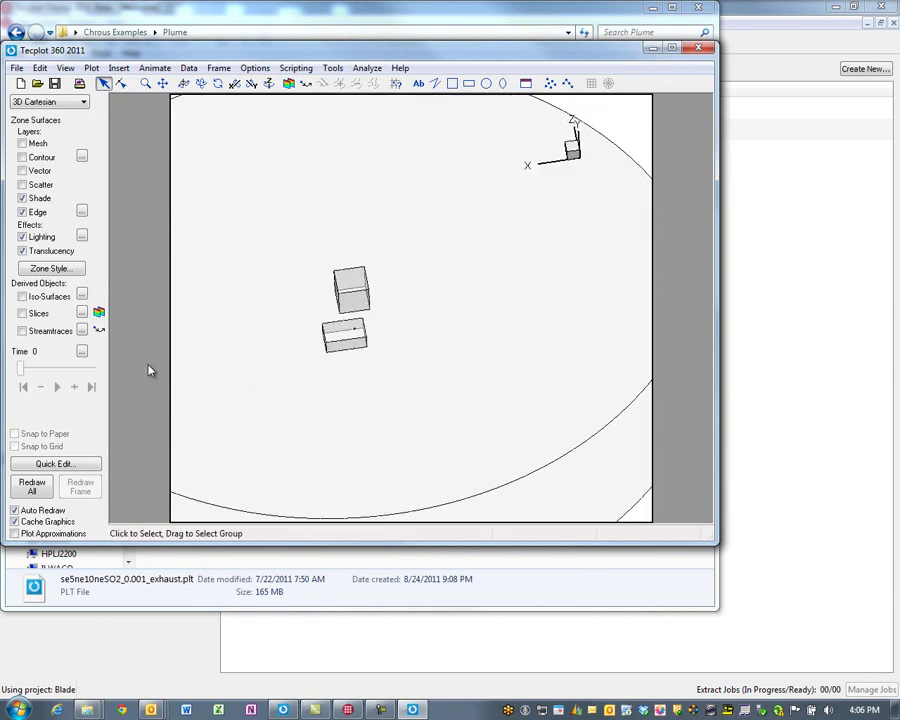
pyautogui.click(22, 251)
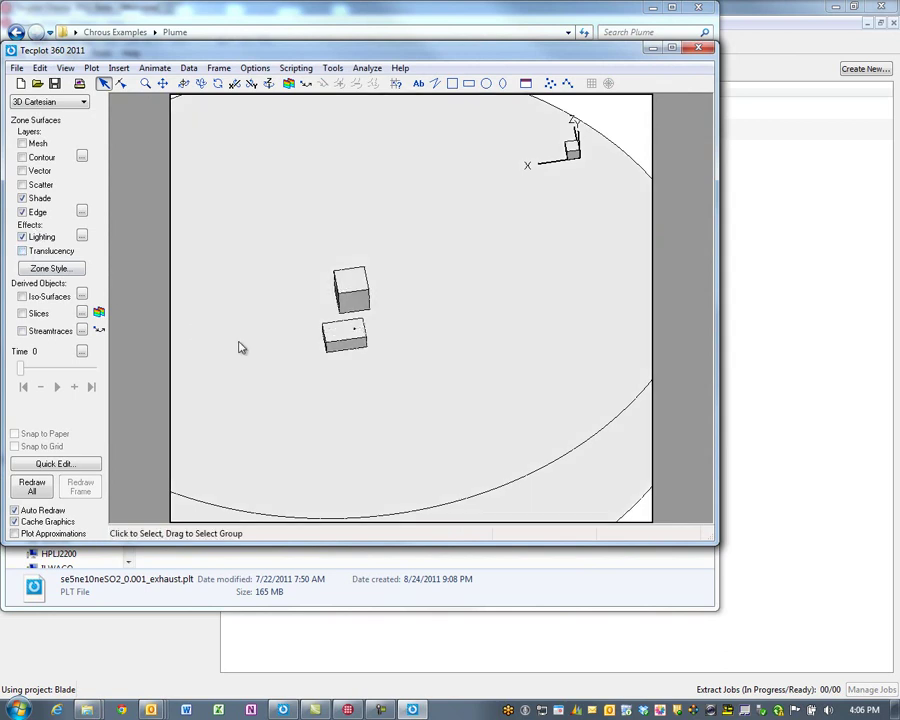
pyautogui.moveTo(382, 424); pyautogui.dragTo(428, 422)
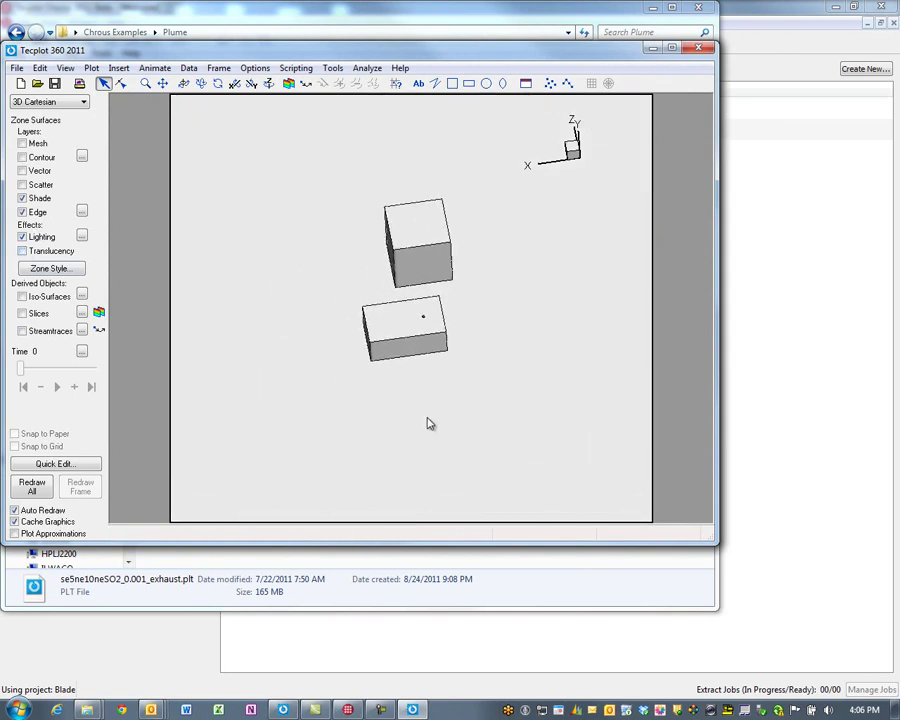
# Place a slice through the domain so that it cuts across both buildings near the exhaust outlet.
pyautogui.click(98, 312)
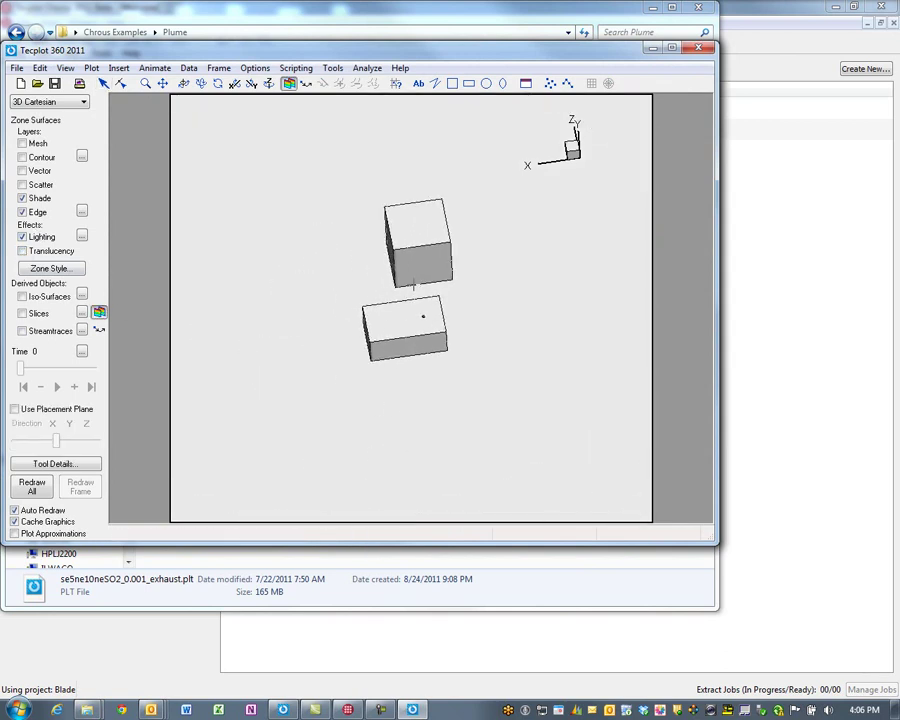
pyautogui.click(415, 290)
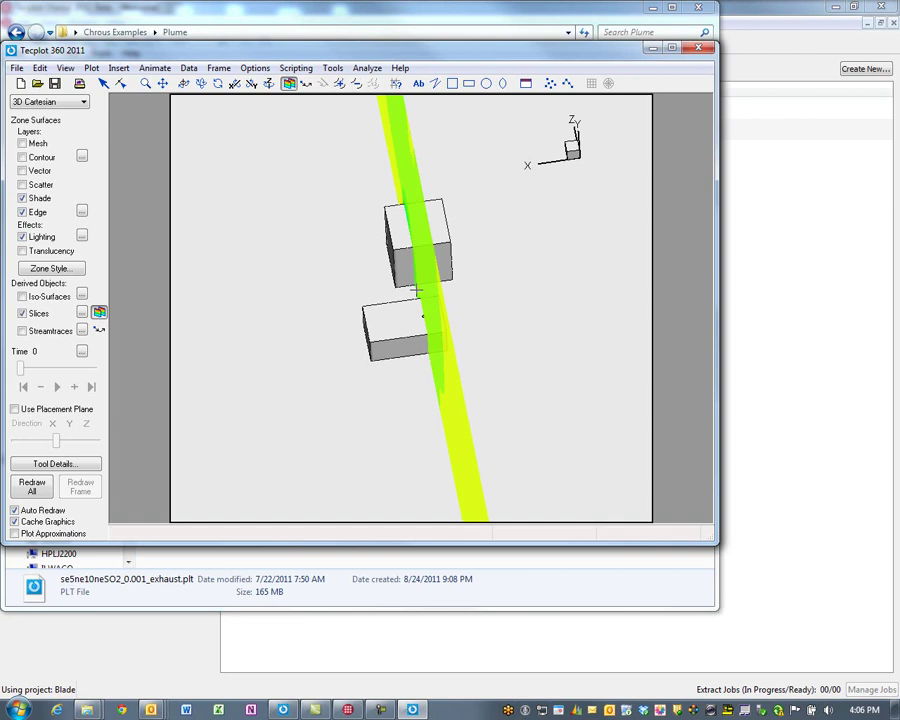
pyautogui.moveTo(415, 290); pyautogui.dragTo(634, 296)
pyautogui.moveTo(451, 373); pyautogui.dragTo(500, 500)
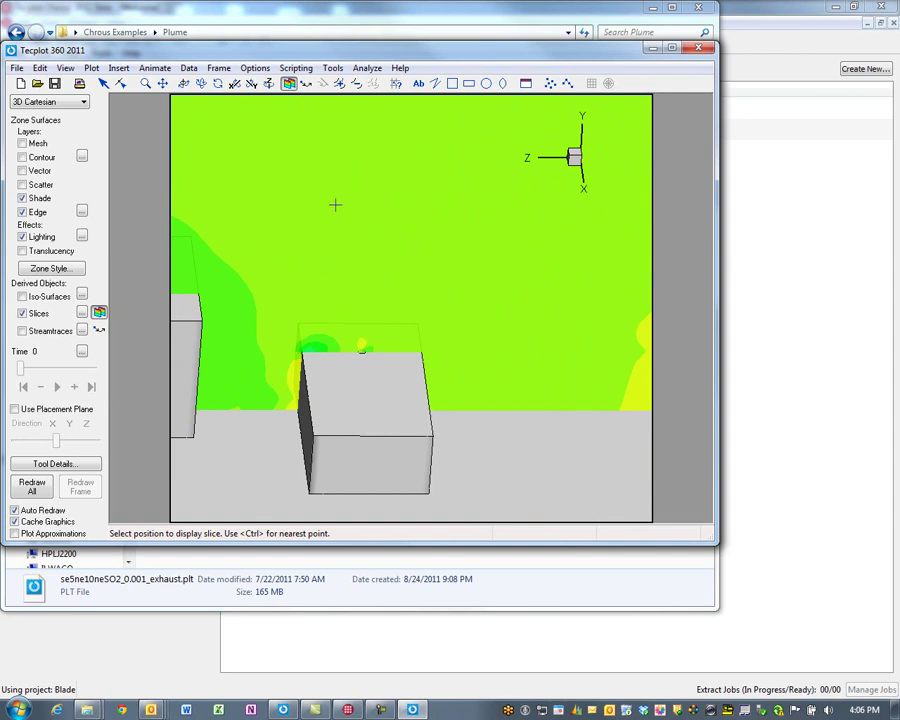
# Set the contour variable to so2 for the slice coloring.
pyautogui.click(82, 157)
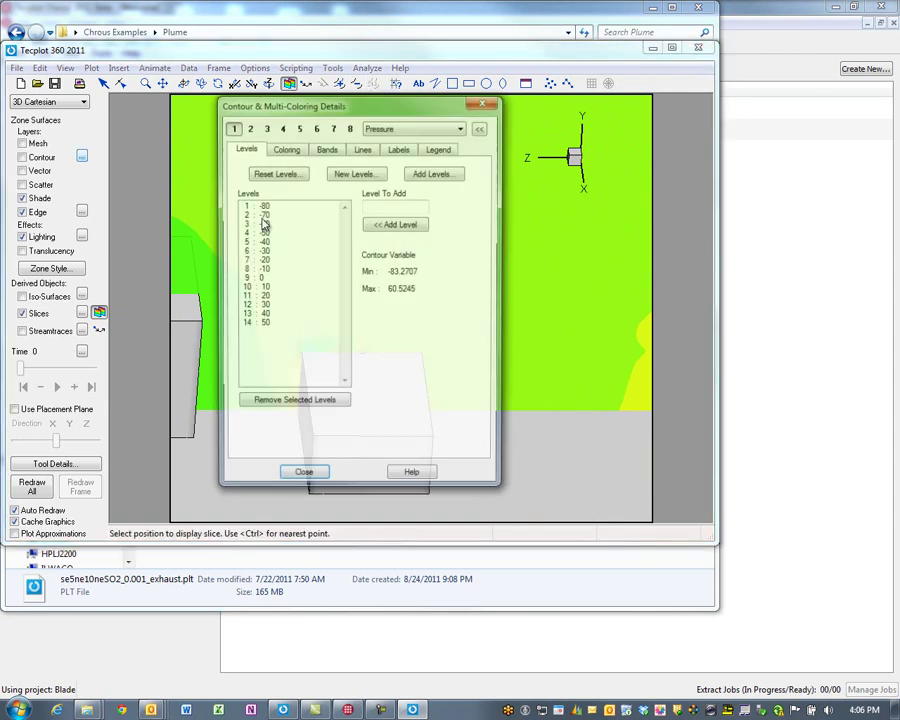
pyautogui.click(428, 128)
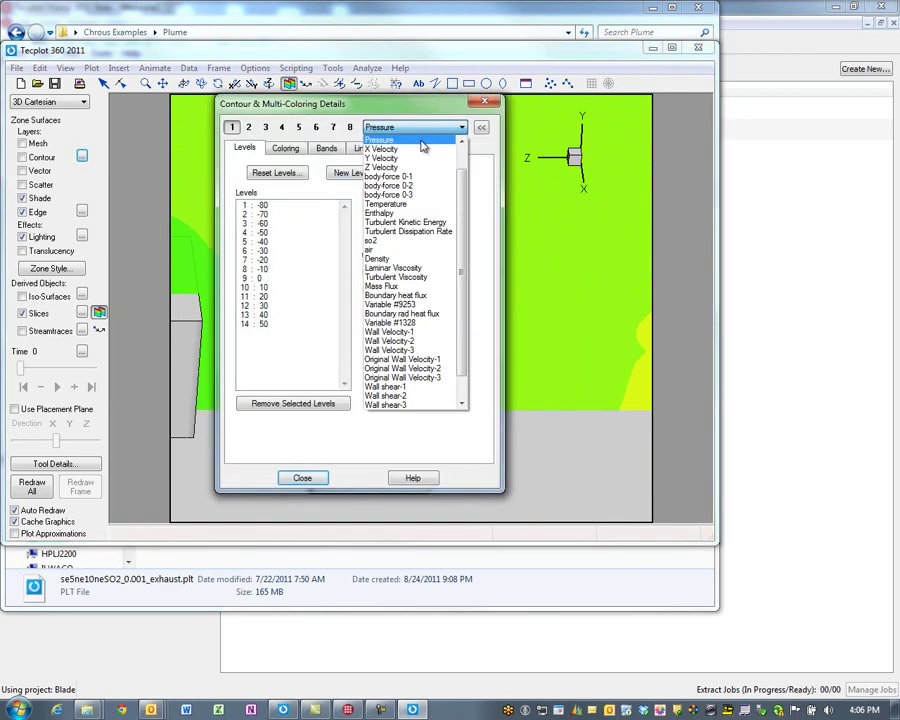
pyautogui.click(390, 243)
pyautogui.click(299, 476)
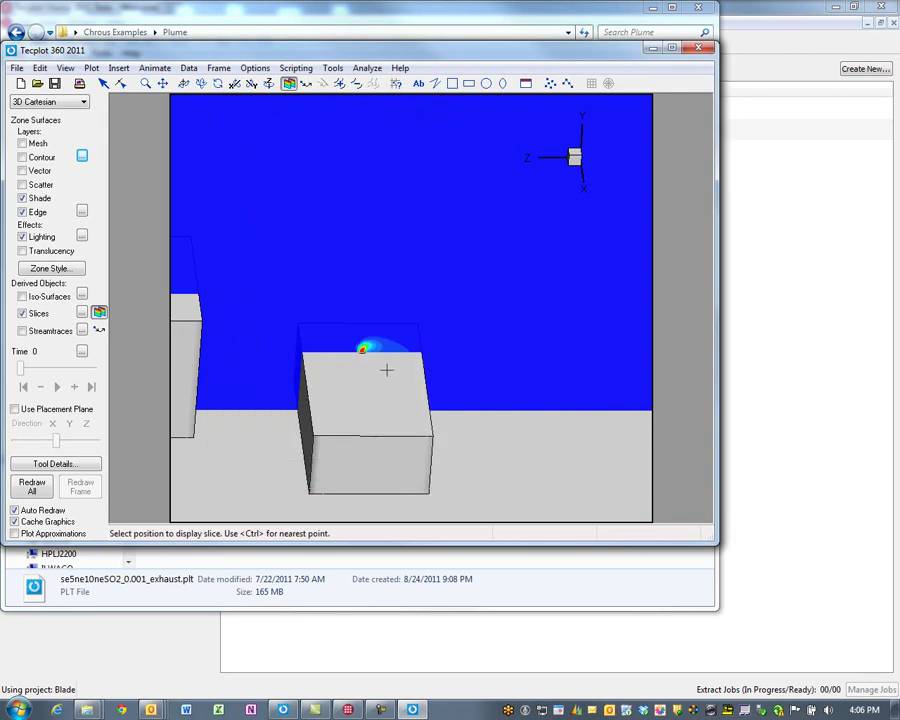
# Add several contour levels by picking points on the slice in the plume region downstream of the exhaust outlet.
pyautogui.moveTo(382, 394); pyautogui.dragTo(436, 289)
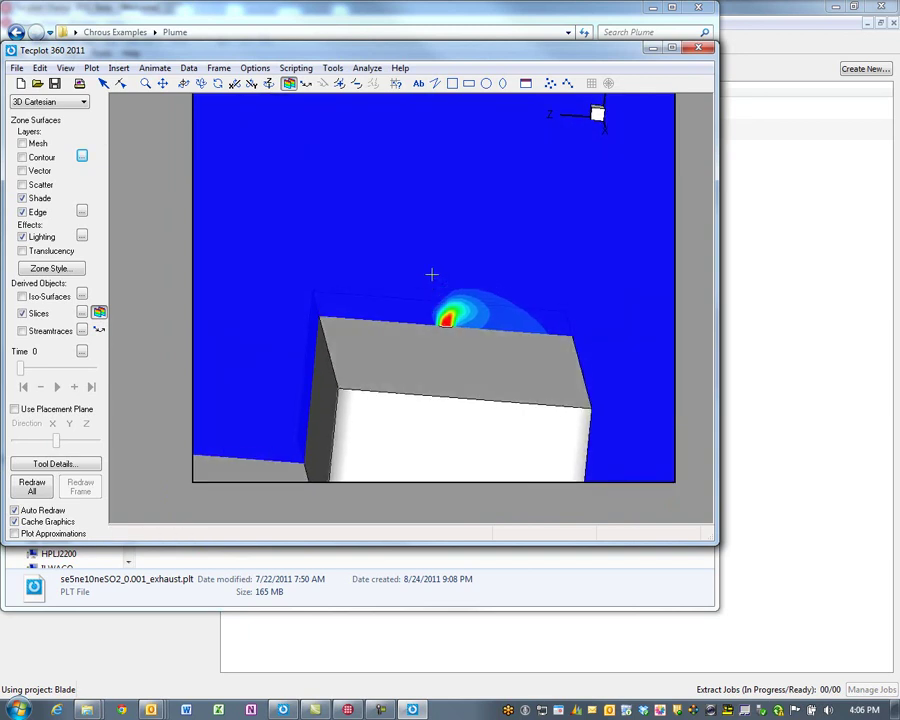
pyautogui.click(339, 83)
pyautogui.click(479, 196)
pyautogui.click(573, 247)
pyautogui.click(593, 292)
pyautogui.click(648, 363)
pyautogui.click(649, 353)
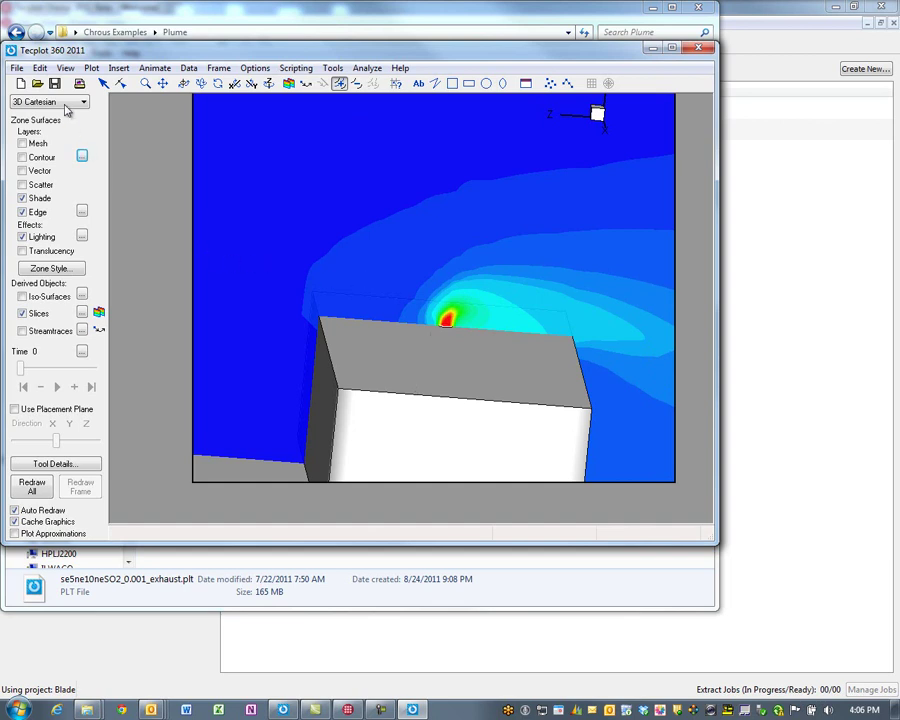
# Save the current frame style as a stylesheet (*.sty) file.
pyautogui.click(218, 68)
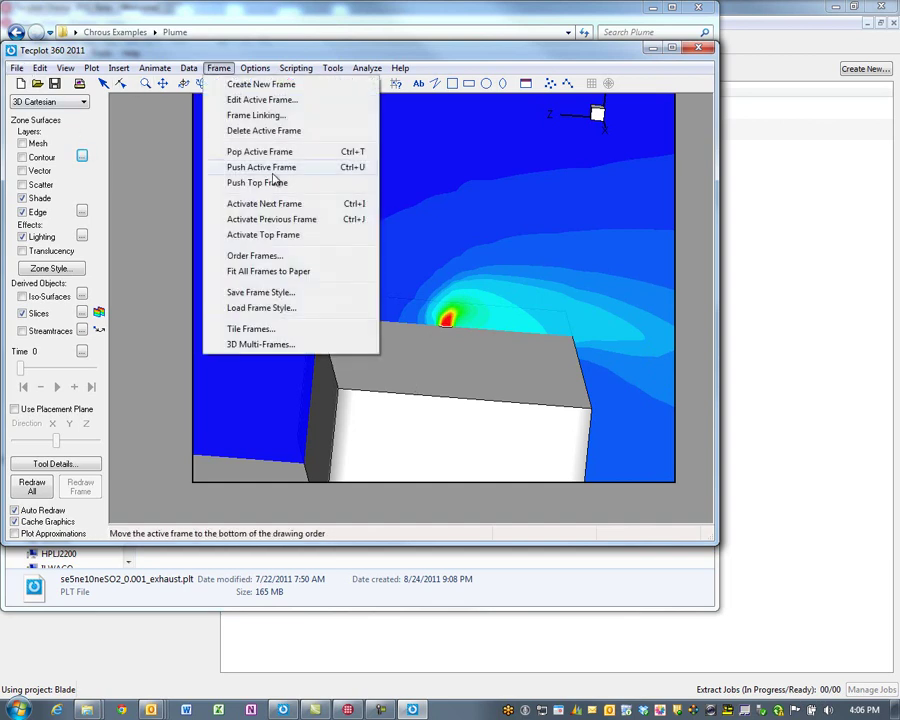
pyautogui.click(285, 294)
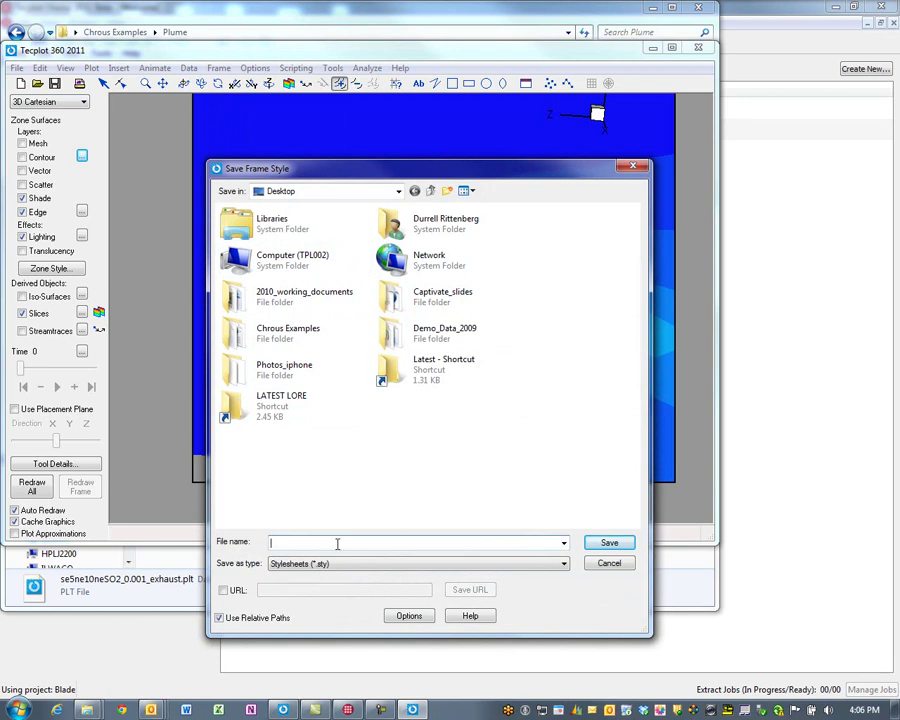
pyautogui.click(607, 542)
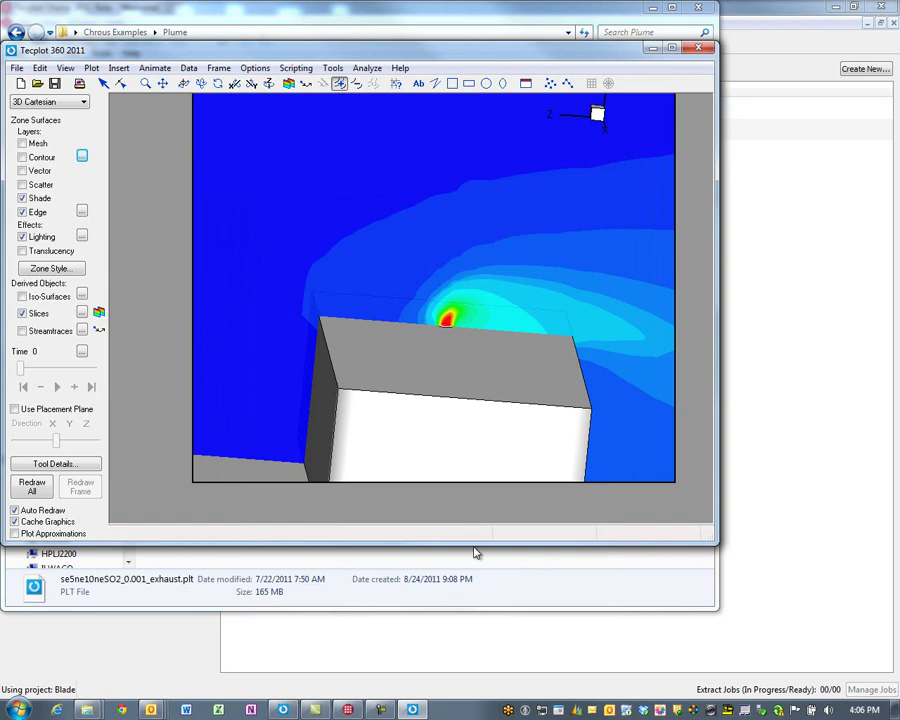
# Switch back to Tecplot Chorus and start a new project stored in a new SQLite database named SO2 on the Desktop.
pyautogui.click(498, 578)
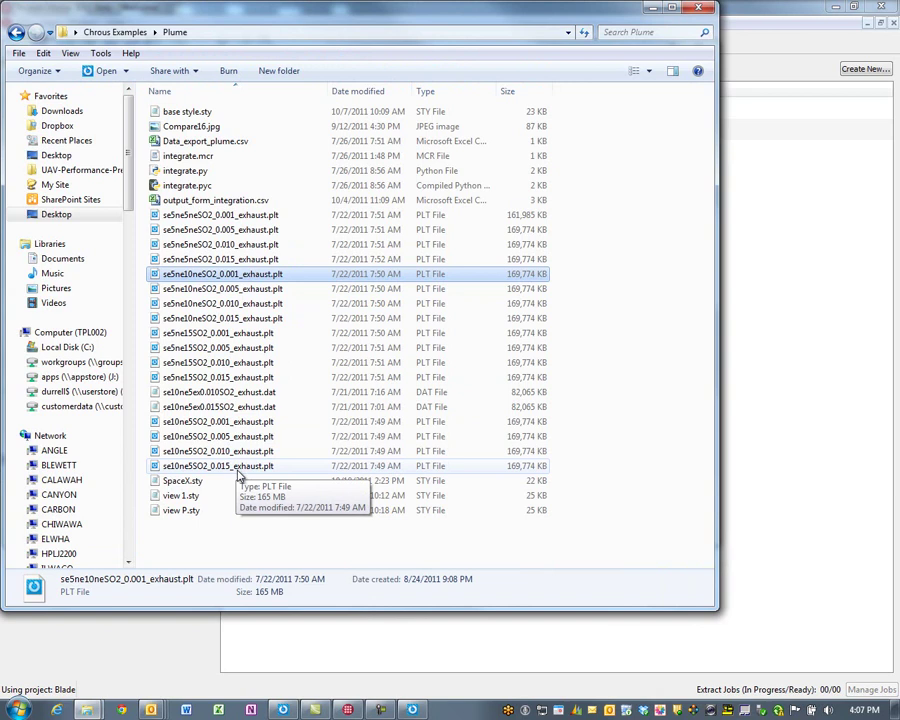
pyautogui.click(304, 648)
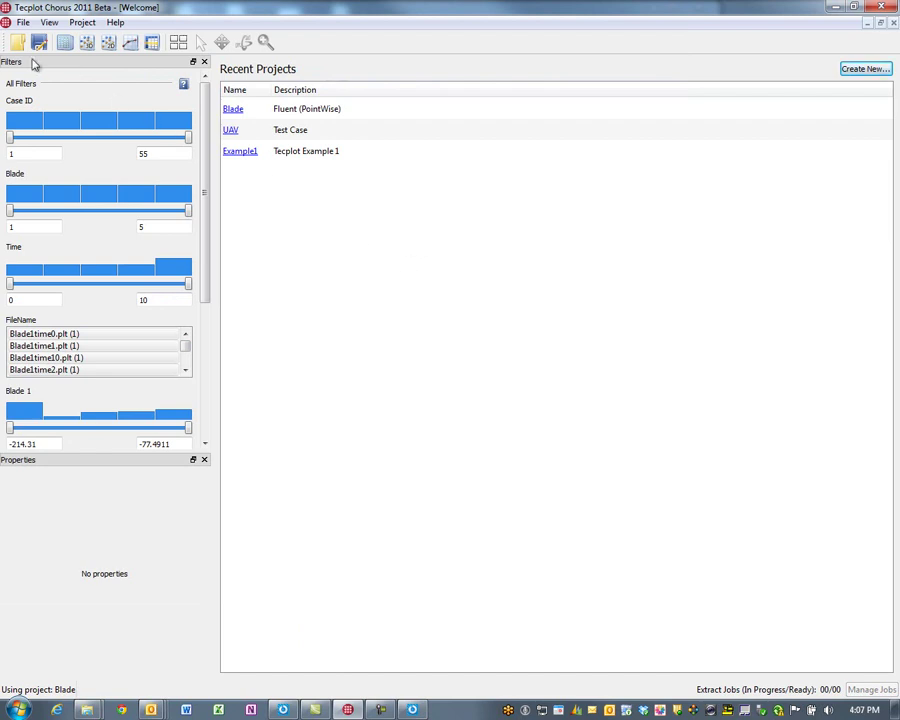
pyautogui.click(18, 22)
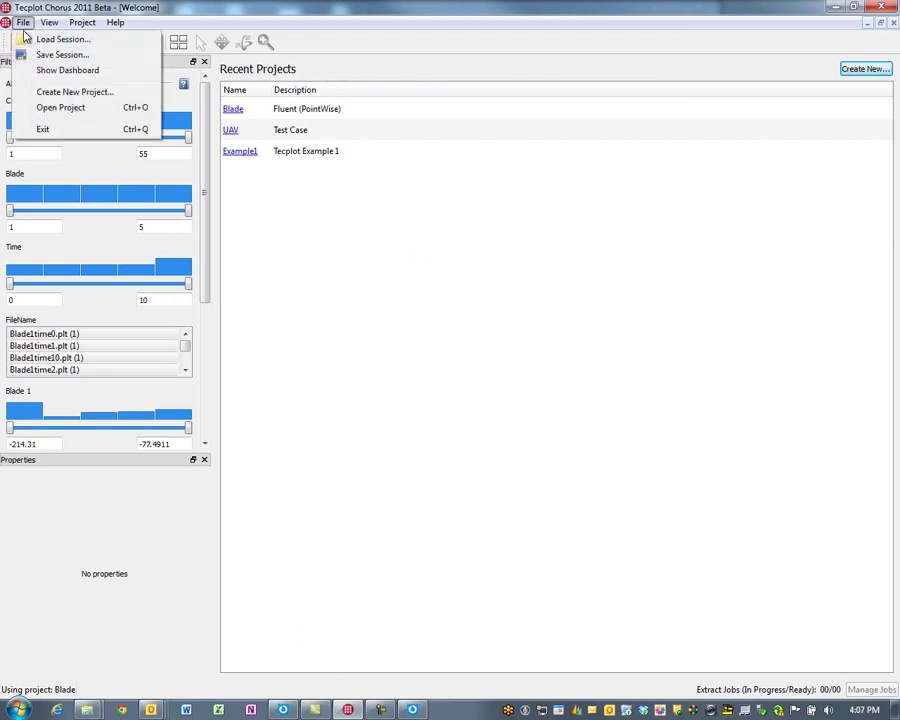
pyautogui.click(56, 91)
pyautogui.click(440, 377)
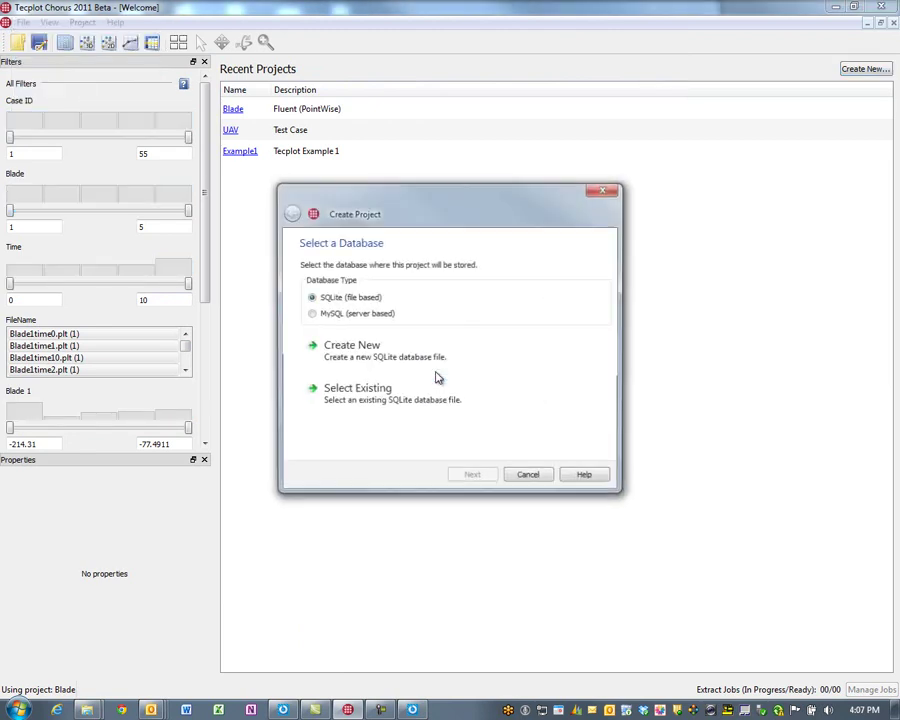
pyautogui.click(401, 369)
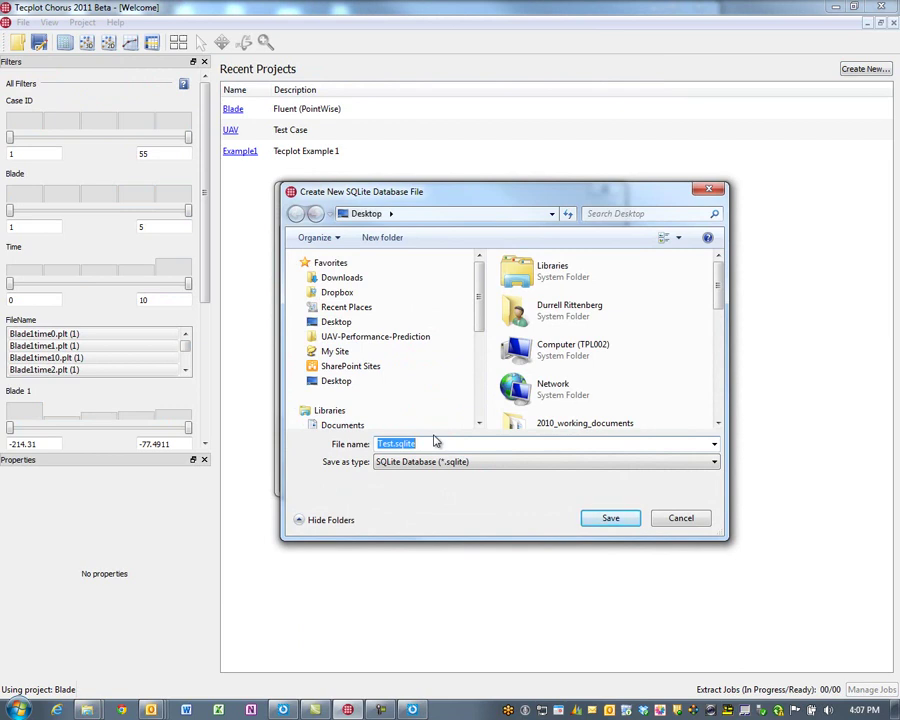
pyautogui.press('BackSpace')
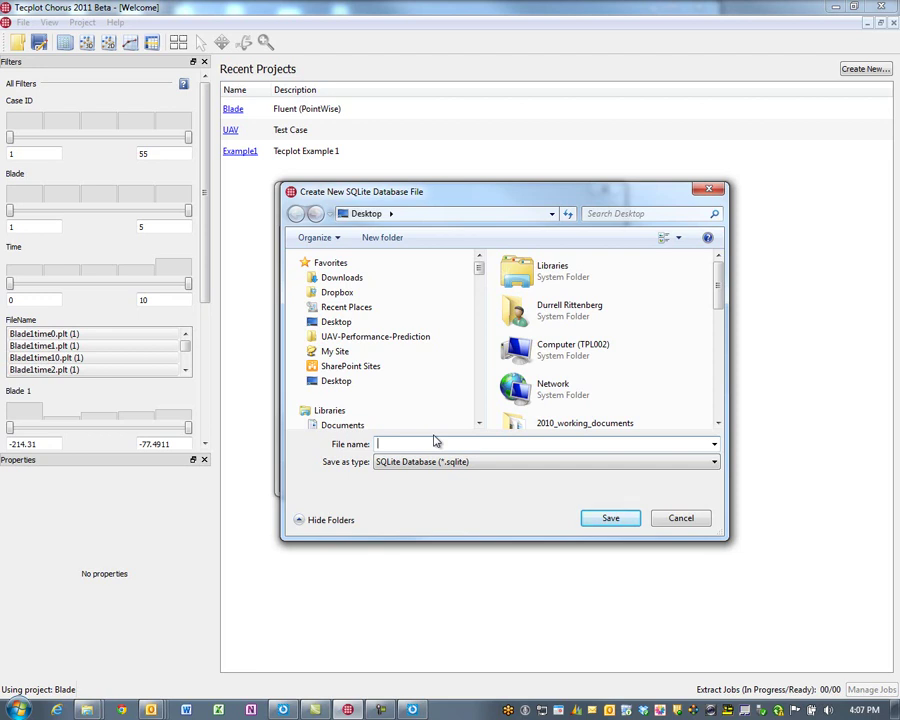
pyautogui.write('SO2')
pyautogui.click(613, 516)
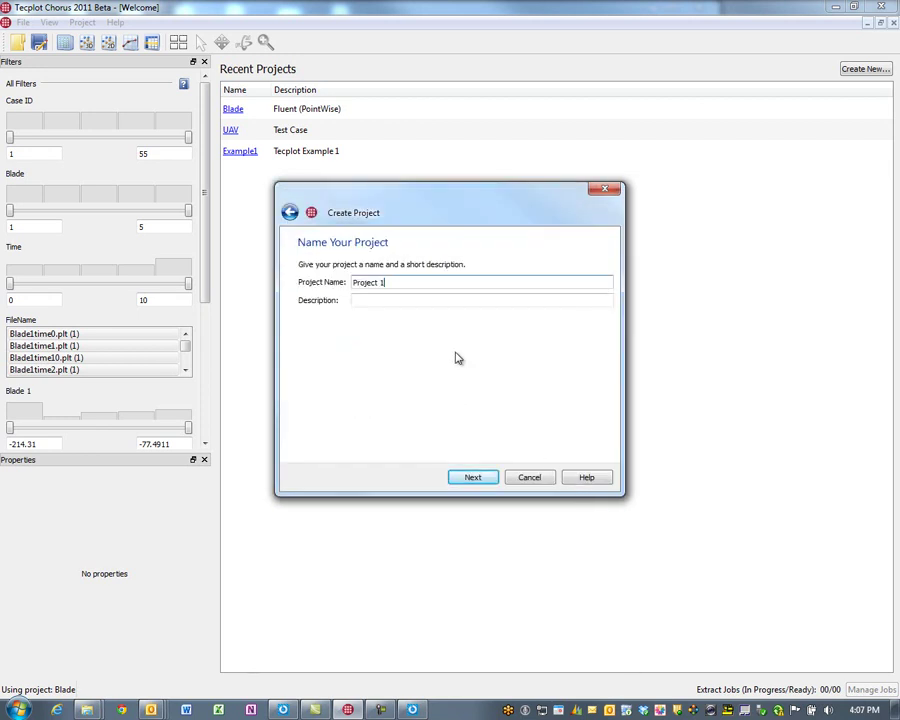
# Name the project Plume and give it the description "EPA test".
pyautogui.write('Plume')
pyautogui.press('Tab')
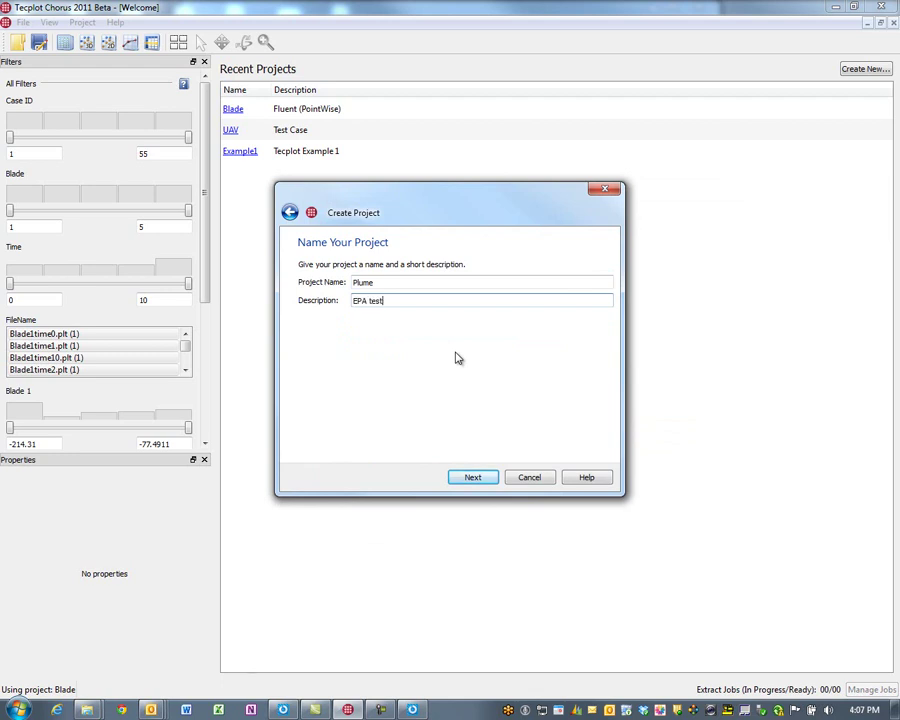
pyautogui.click(475, 476)
# Choose the File Crawler importer and set the project's root folder to Plume inside Chrous Examples on the Desktop.
pyautogui.click(356, 296)
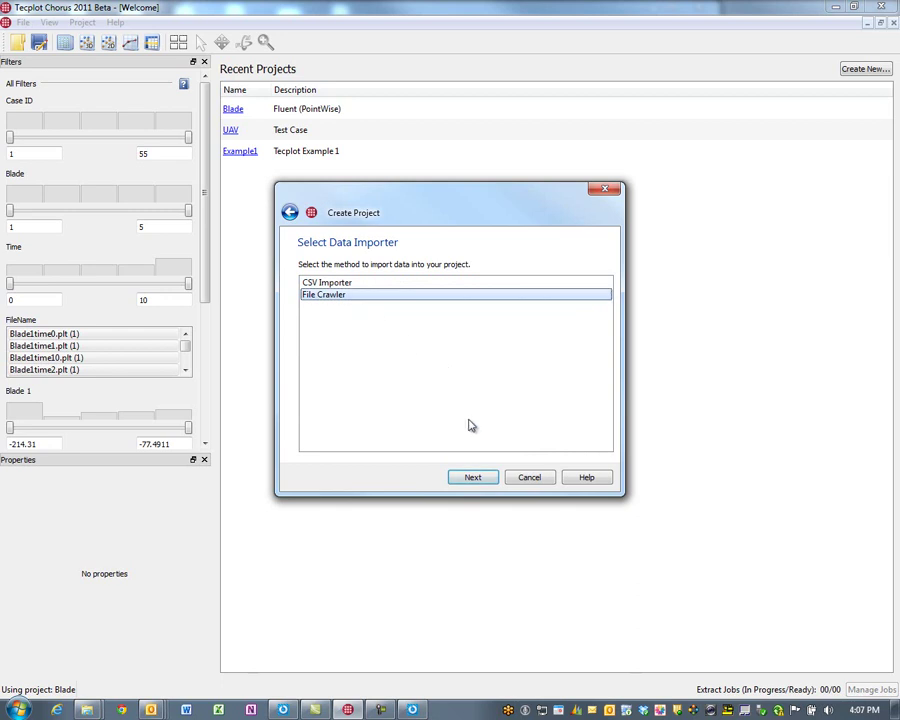
pyautogui.click(481, 478)
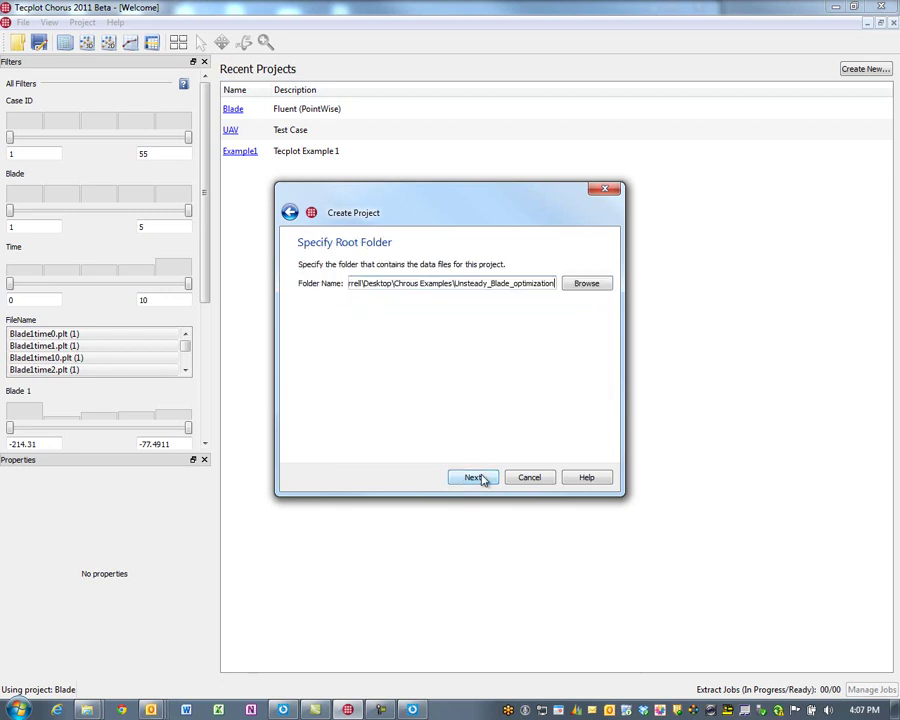
pyautogui.click(581, 285)
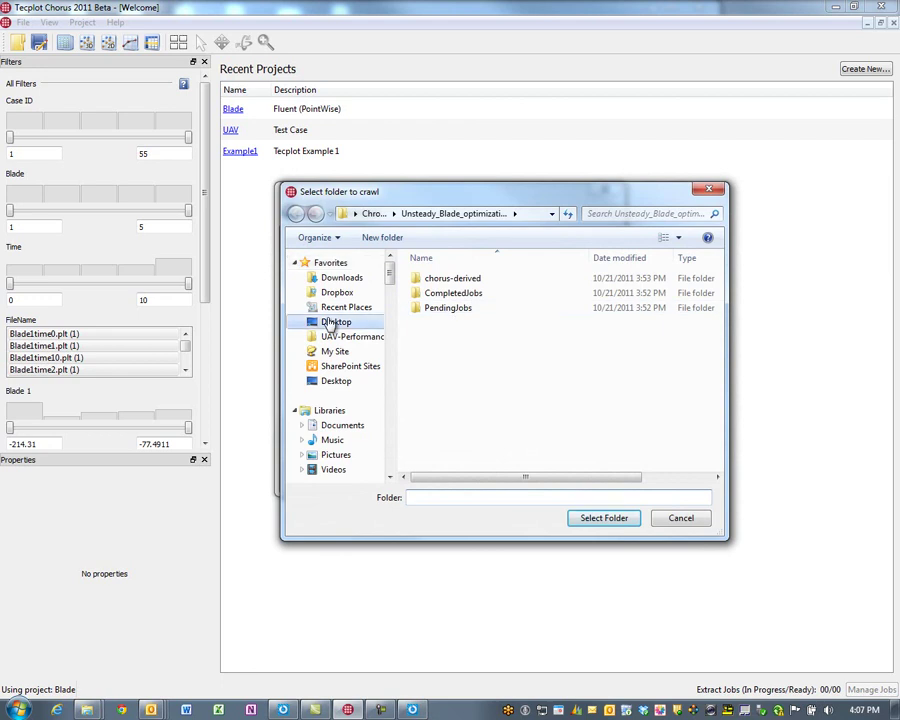
pyautogui.click(330, 324)
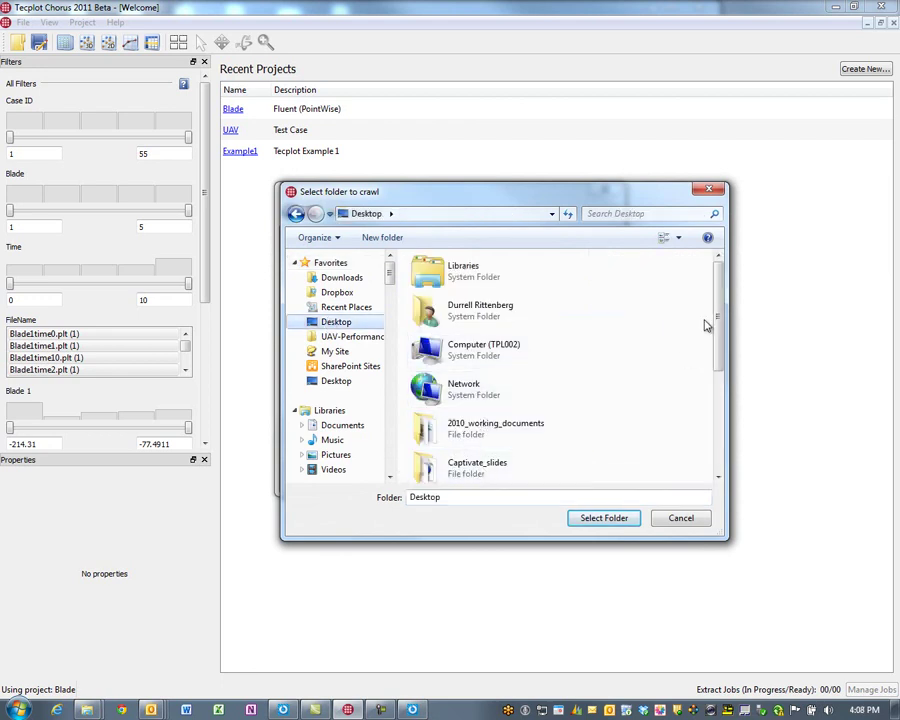
pyautogui.moveTo(719, 307); pyautogui.dragTo(713, 372)
pyautogui.click(493, 383)
pyautogui.doubleClick(493, 383)
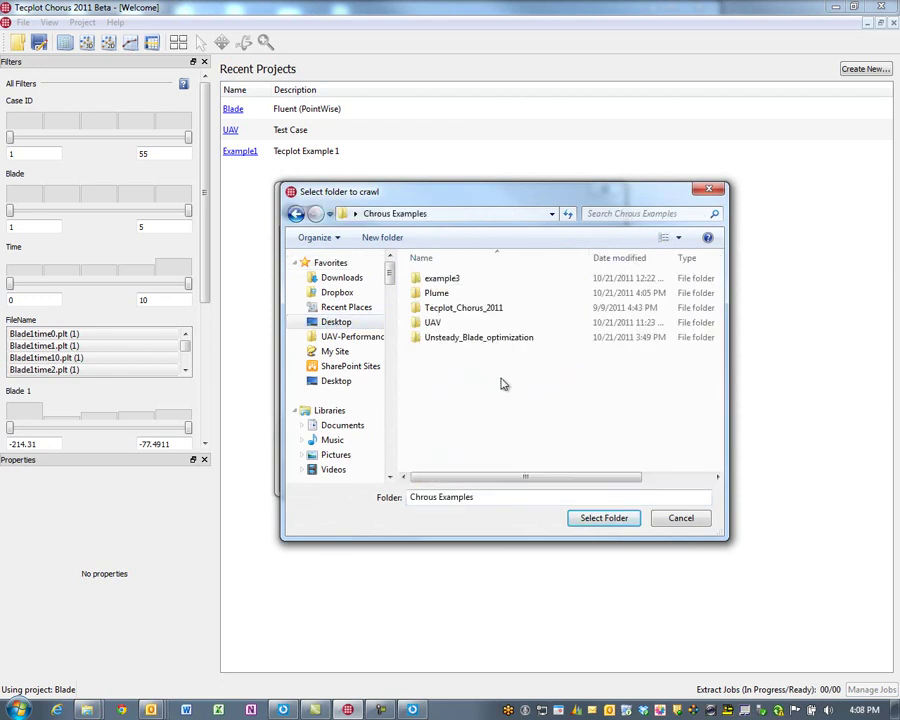
pyautogui.doubleClick(453, 304)
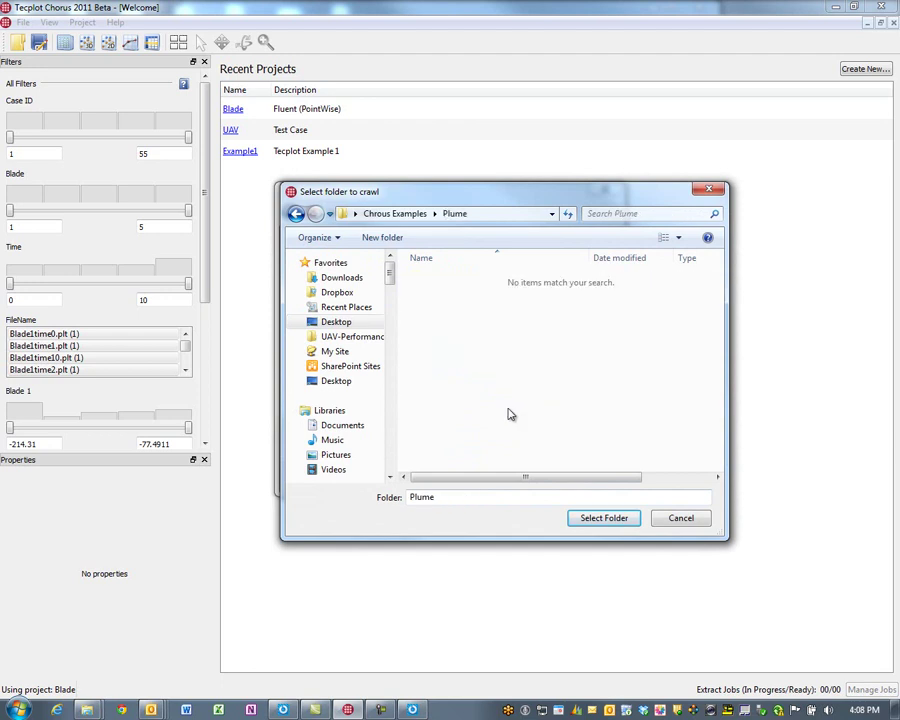
pyautogui.click(597, 518)
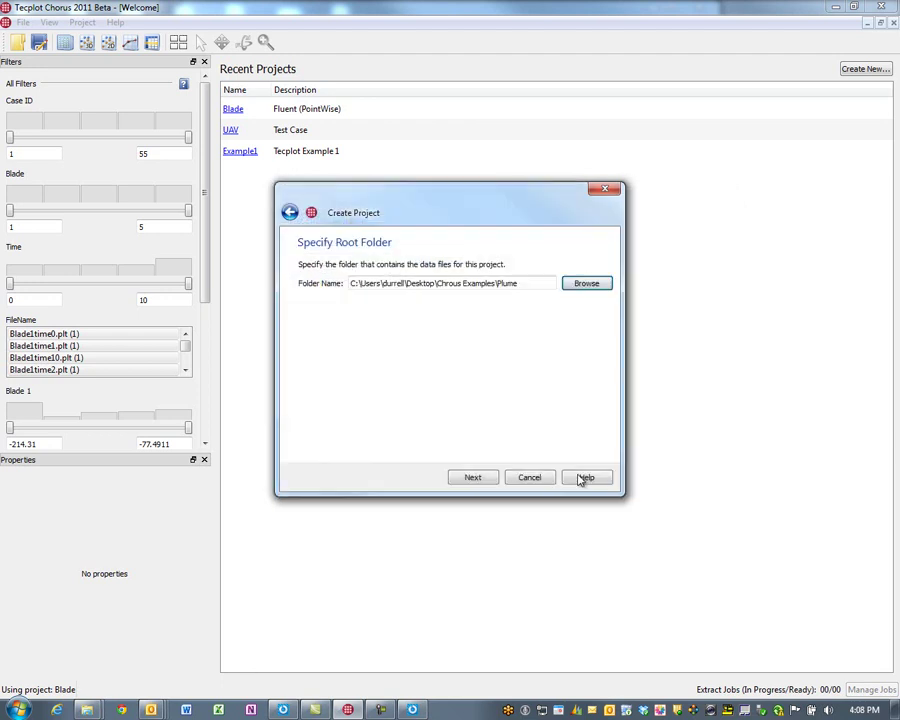
pyautogui.click(475, 479)
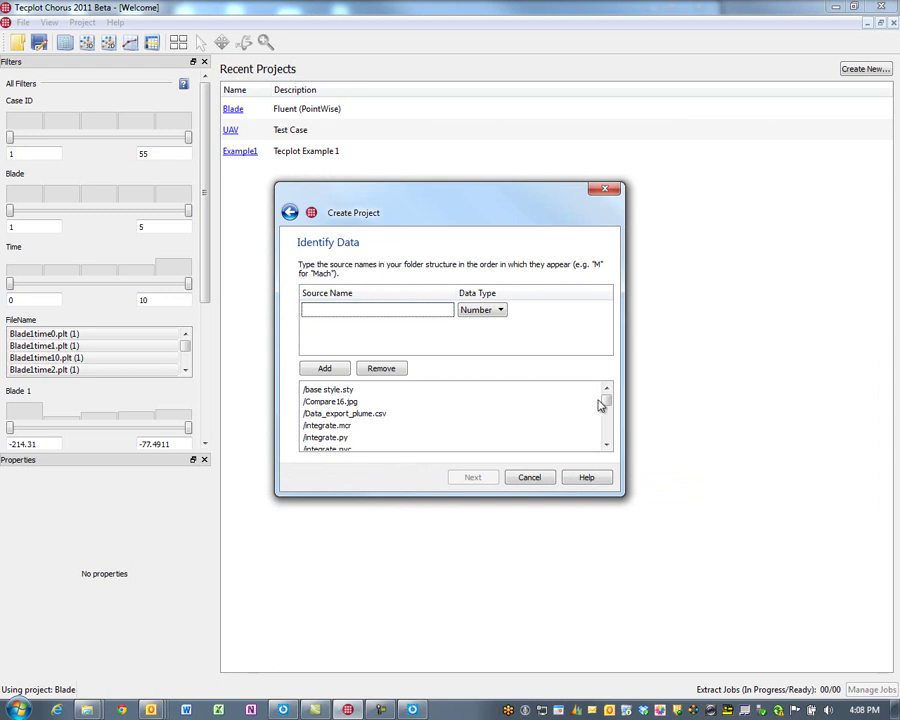
# Identify the file name variables in order as the Number sources se, ne and SO2_.
pyautogui.moveTo(607, 400)
pyautogui.mouseDown()
pyautogui.moveTo(607, 432)
pyautogui.moveTo(606, 421)
pyautogui.mouseUp()
pyautogui.click(338, 313)
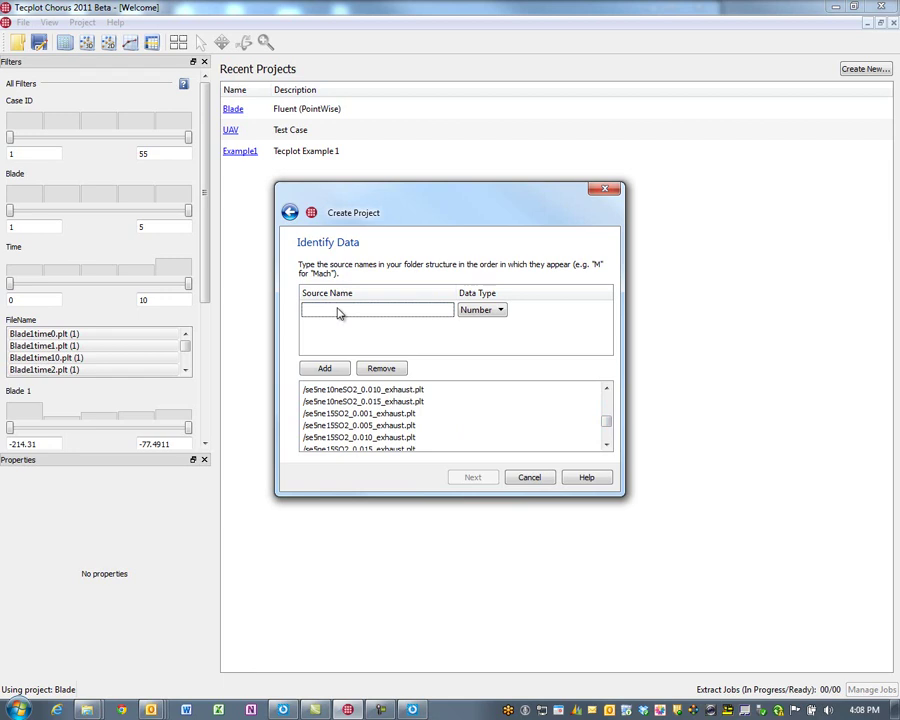
pyautogui.write('se')
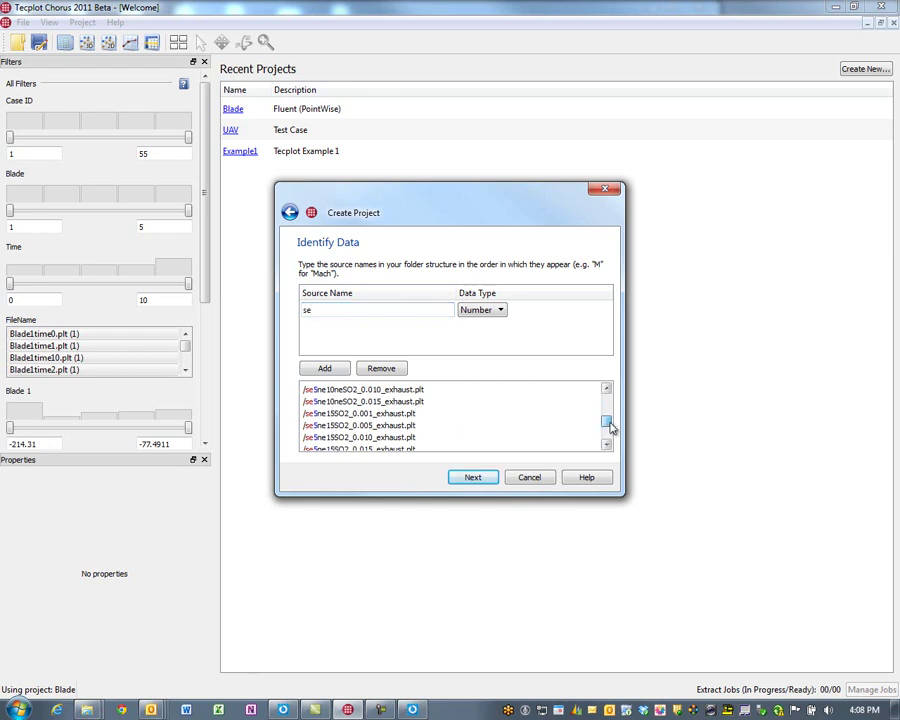
pyautogui.scroll(-1, 609, 426)
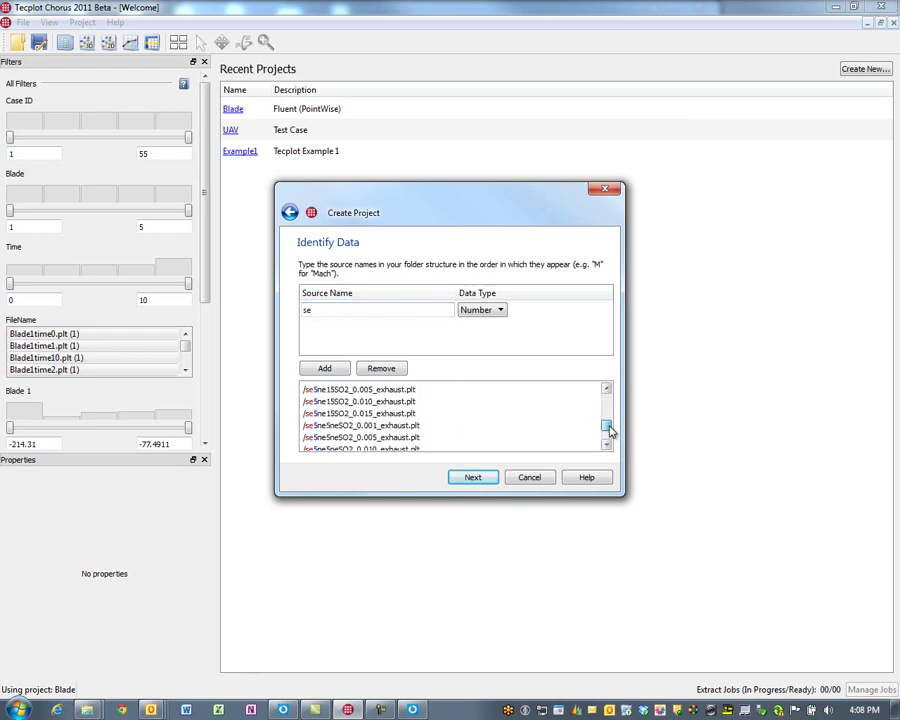
pyautogui.click(438, 322)
pyautogui.write('ne')
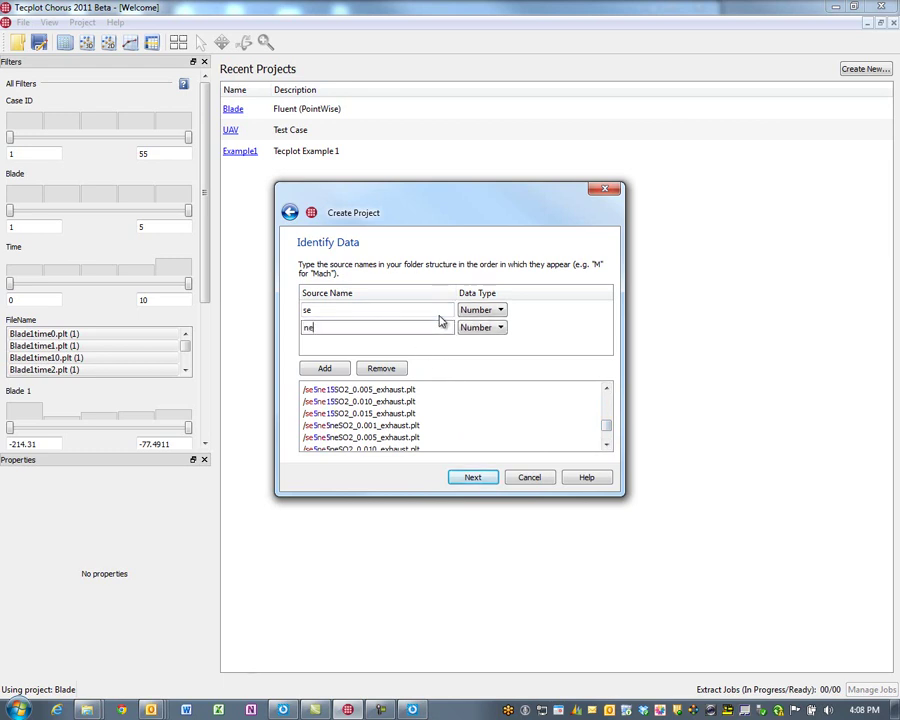
pyautogui.press('Return')
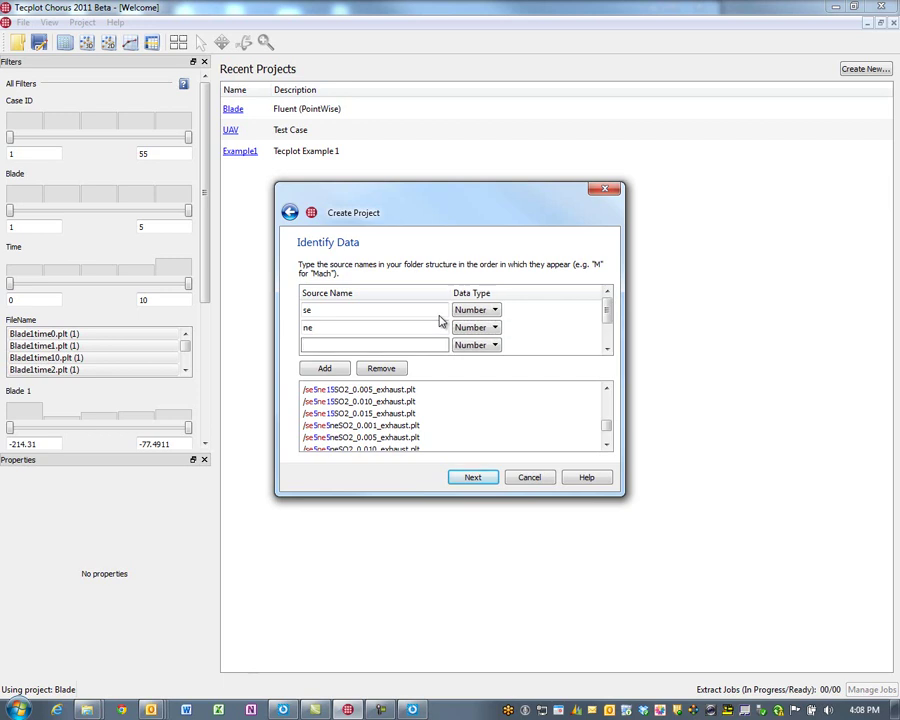
pyautogui.write('SO2_')
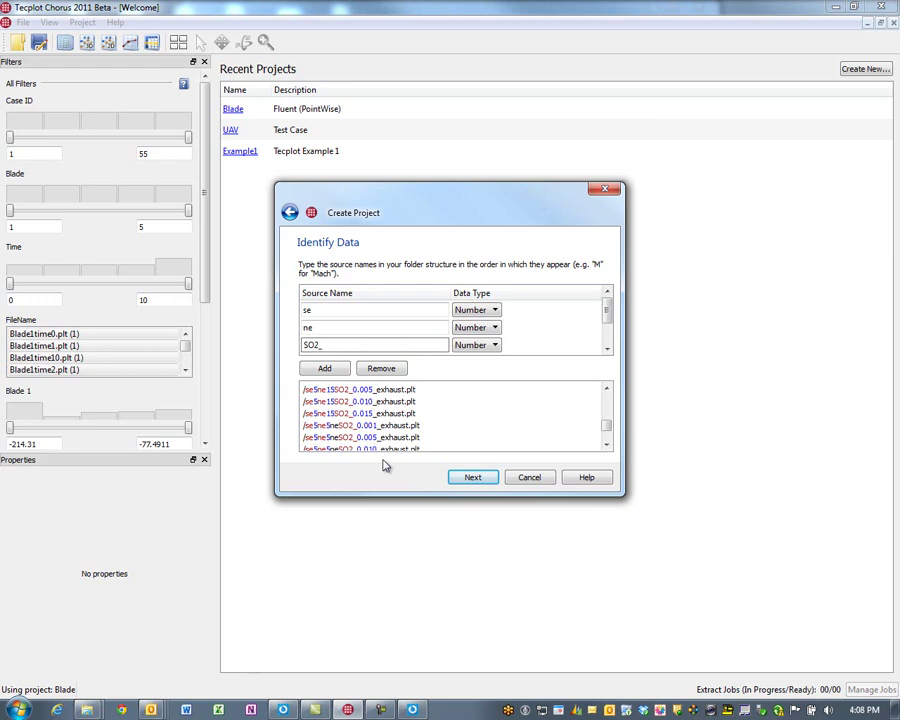
pyautogui.click(473, 478)
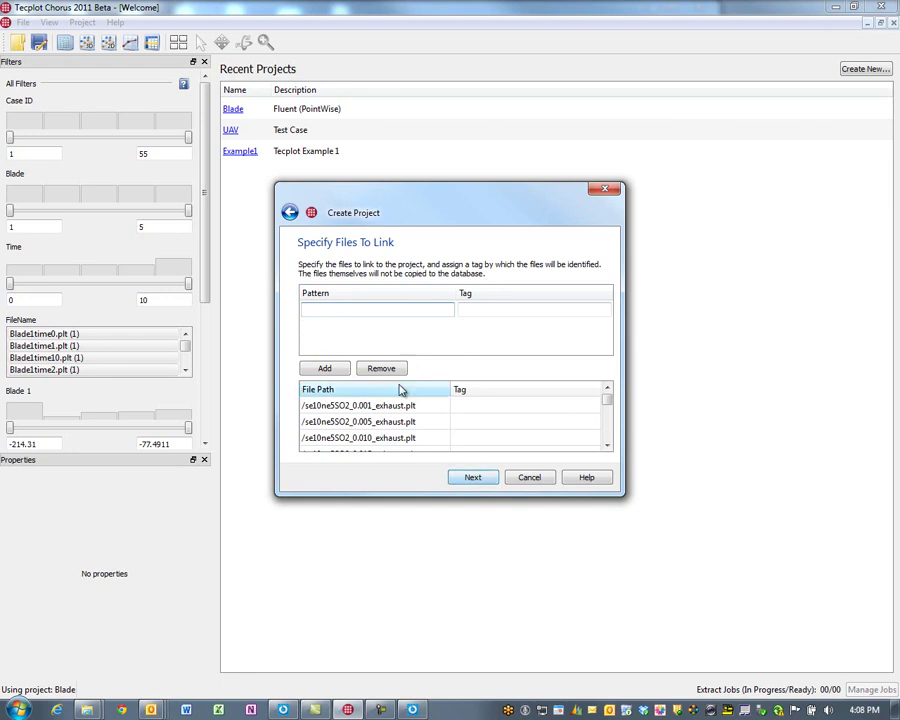
# Link all files matching the pattern *.plt to the project under the tag "Raw Sim Results".
pyautogui.click(359, 310)
pyautogui.write('*.plt')
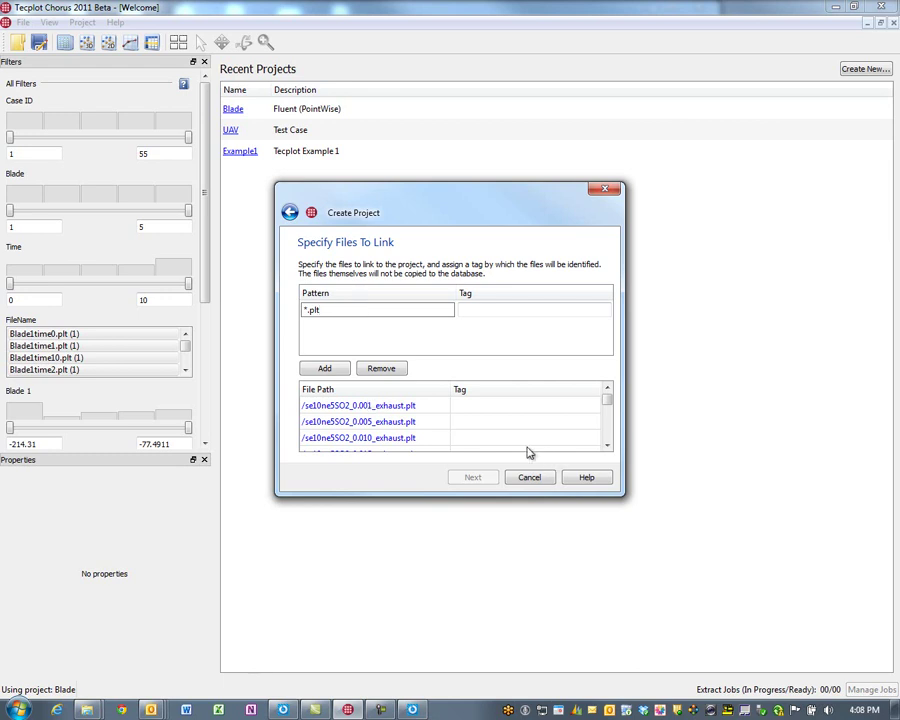
pyautogui.click(484, 314)
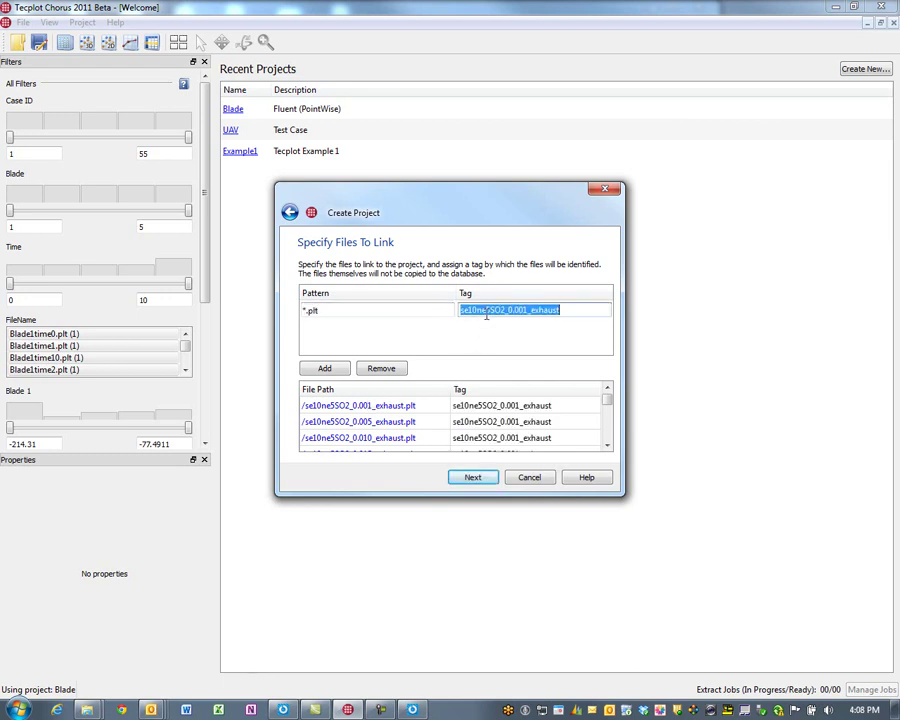
pyautogui.write('Raw Sim Results')
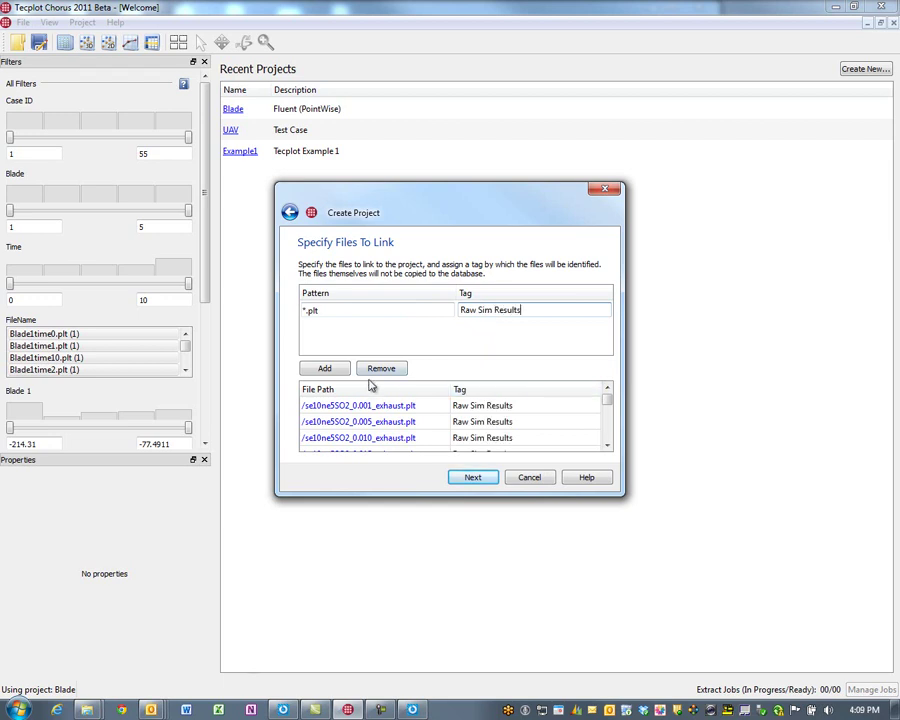
pyautogui.press('BackSpace')
pyautogui.press('BackSpace')
pyautogui.press('BackSpace')
pyautogui.press('BackSpace')
pyautogui.write('ults')
pyautogui.click(324, 370)
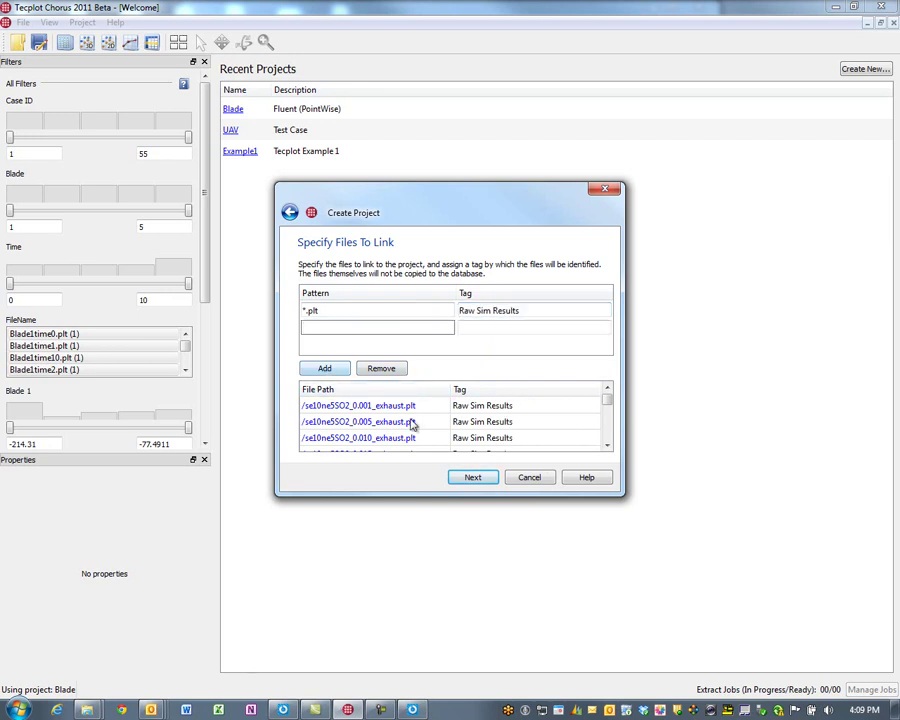
# Change the display name of the SO2_ variable to SO2 and finish creating the project.
pyautogui.click(483, 480)
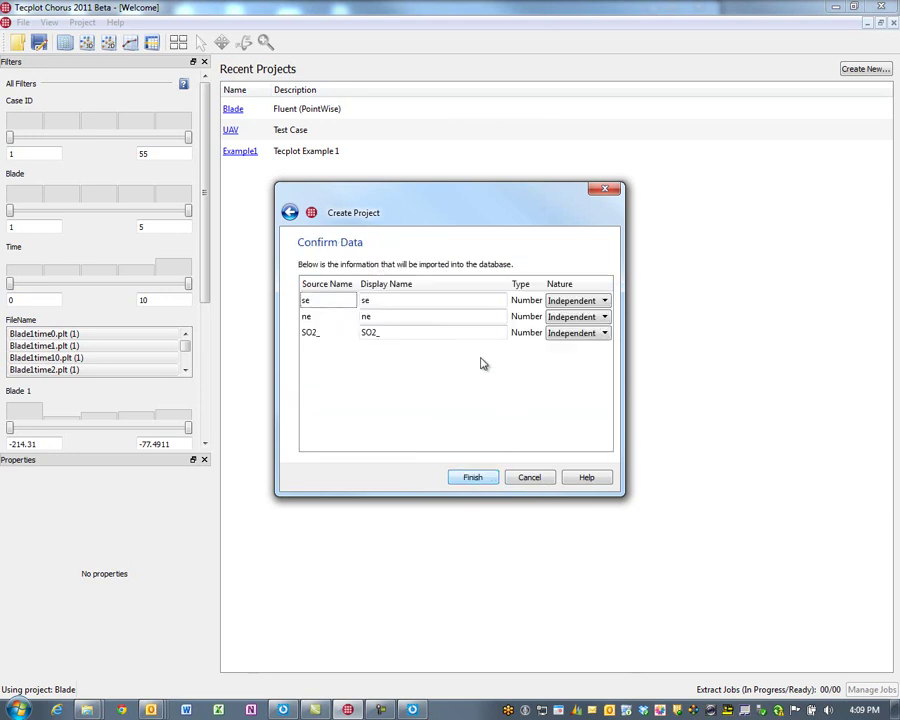
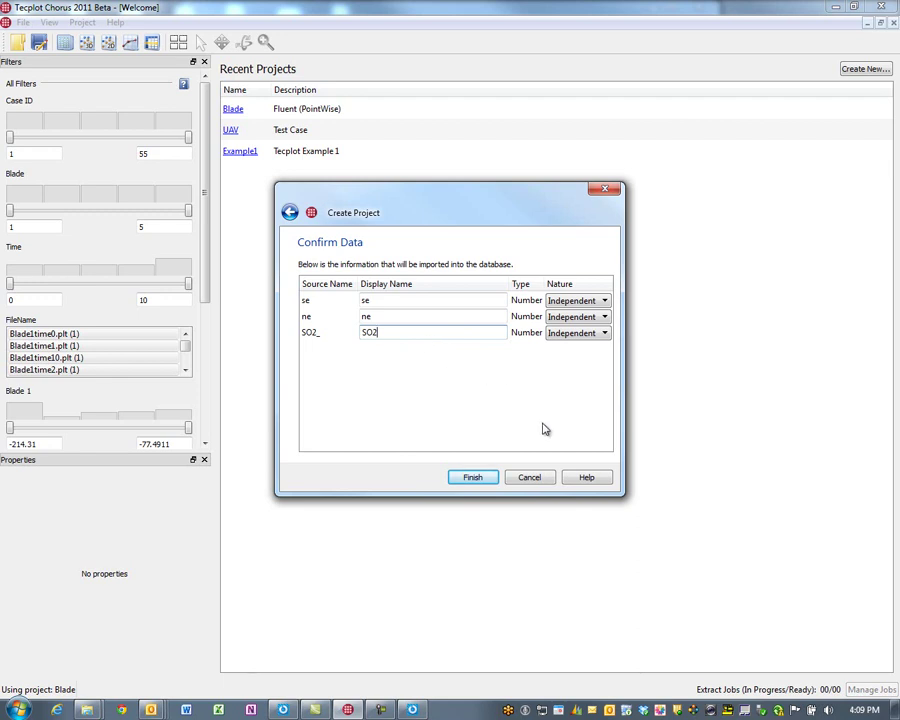
pyautogui.click(486, 478)
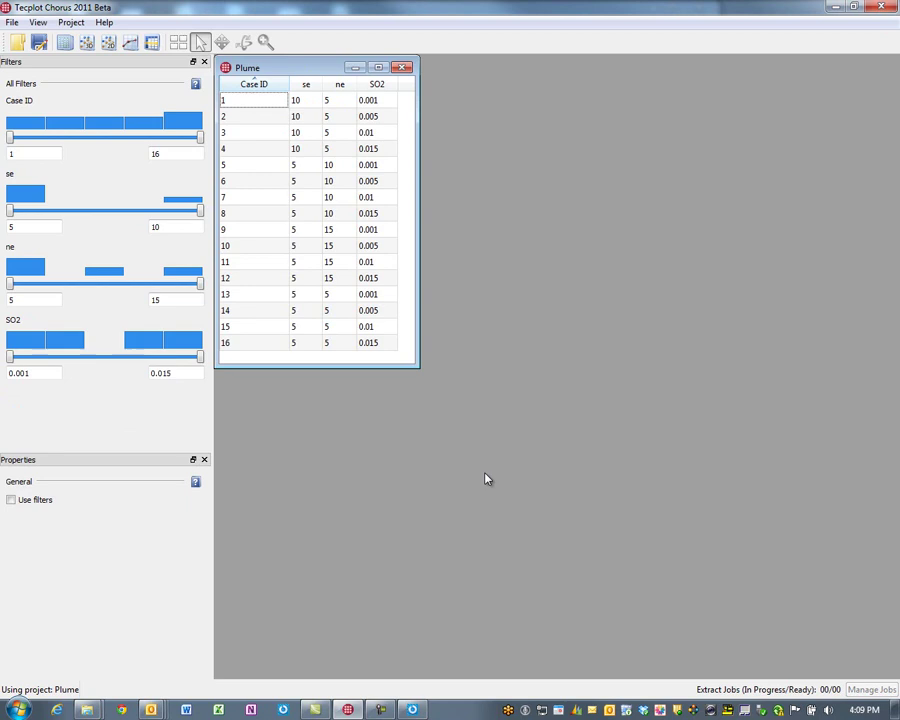
# View the Raw Sim Results data of case 3 using the style template rr.sty from the Desktop.
pyautogui.rightClick(305, 140)
pyautogui.click(346, 158)
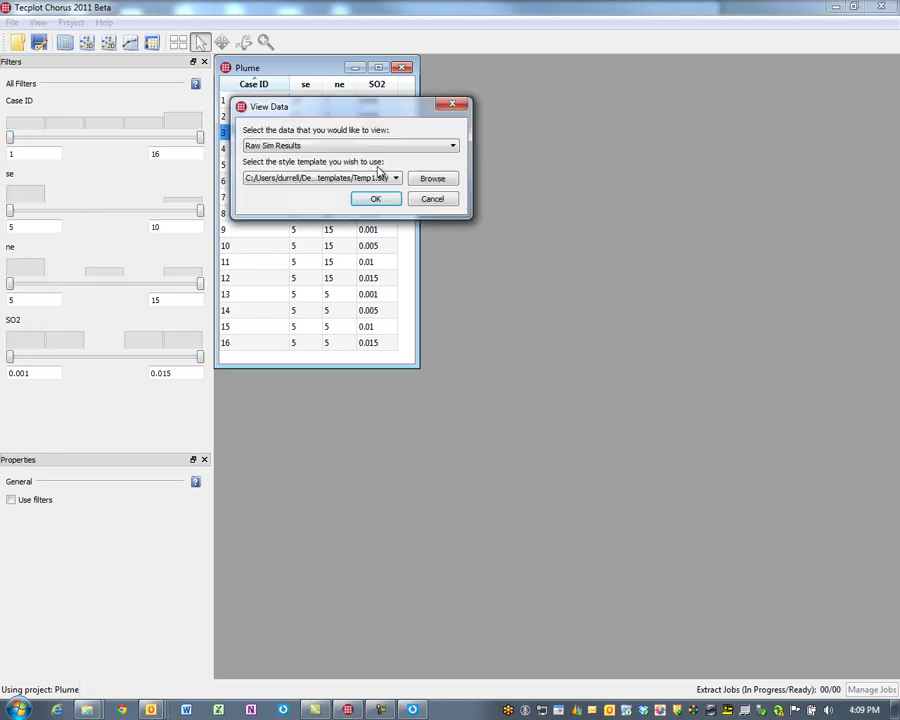
pyautogui.click(432, 178)
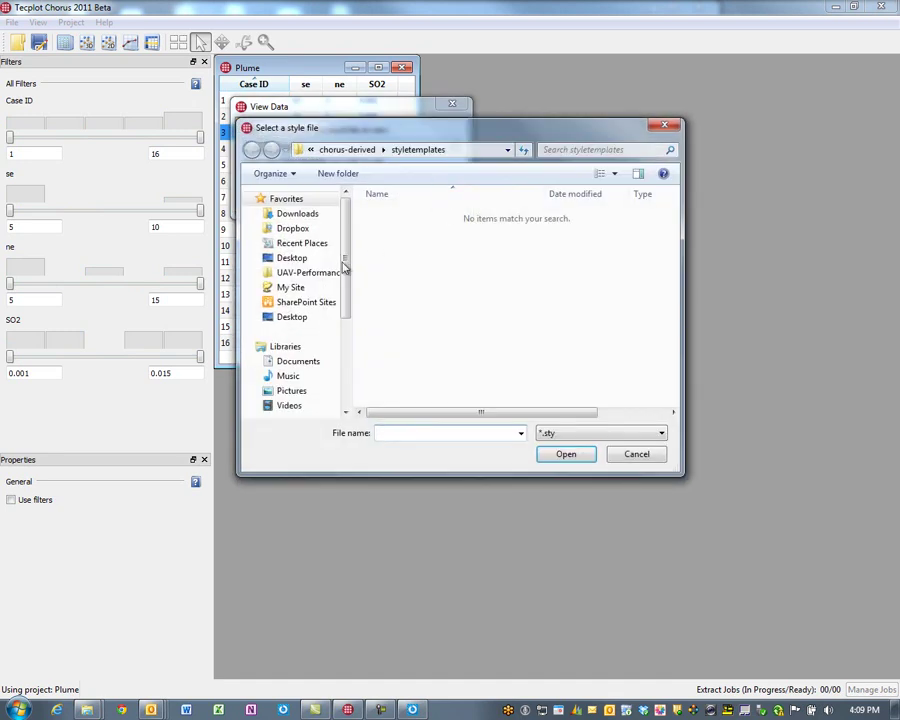
pyautogui.click(296, 316)
pyautogui.moveTo(677, 237); pyautogui.dragTo(671, 320)
pyautogui.click(405, 400)
pyautogui.click(562, 455)
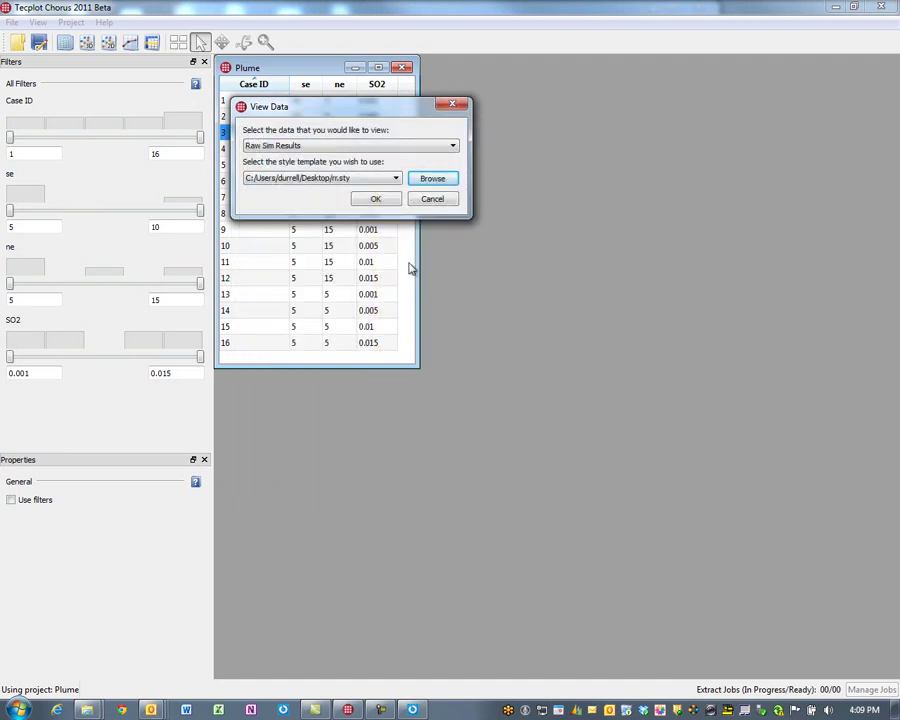
pyautogui.click(390, 198)
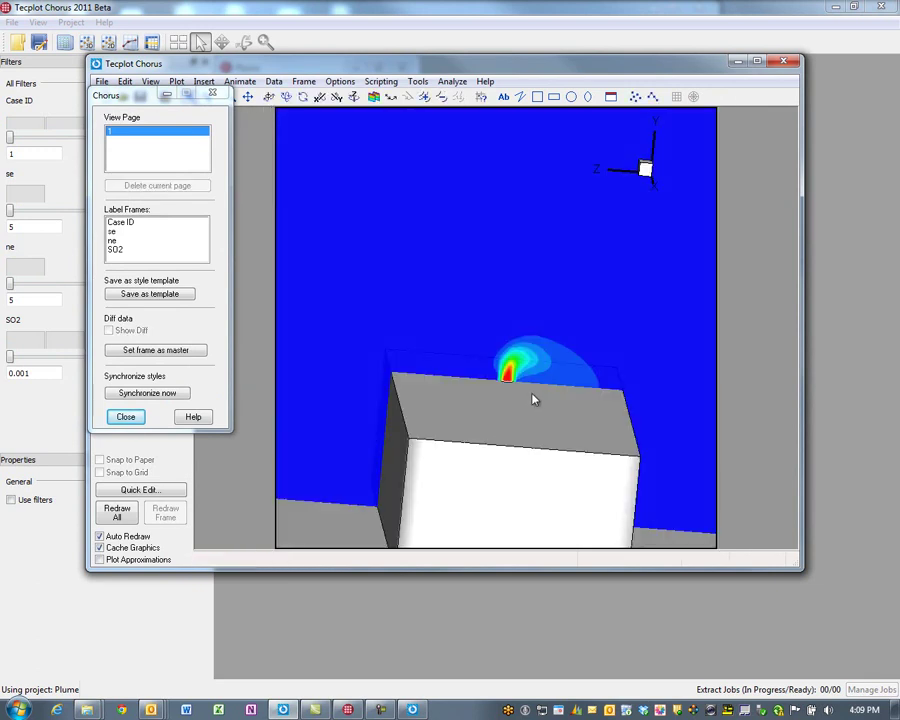
# Enlarge the plume in the plot and label the frame with the se, ne and SO2 values.
pyautogui.moveTo(533, 400); pyautogui.dragTo(545, 368)
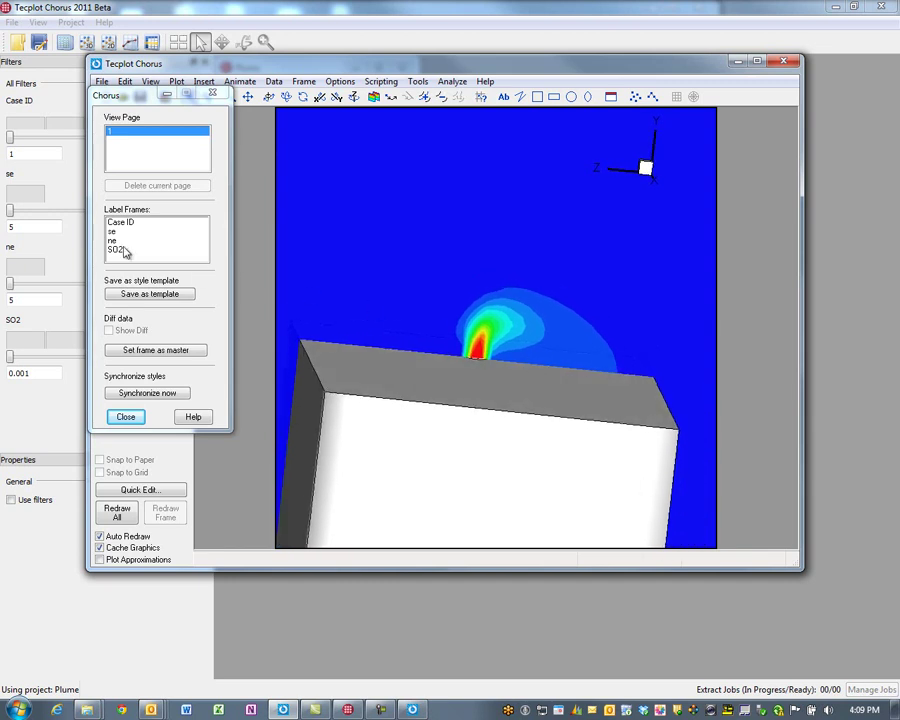
pyautogui.moveTo(117, 232); pyautogui.dragTo(112, 269)
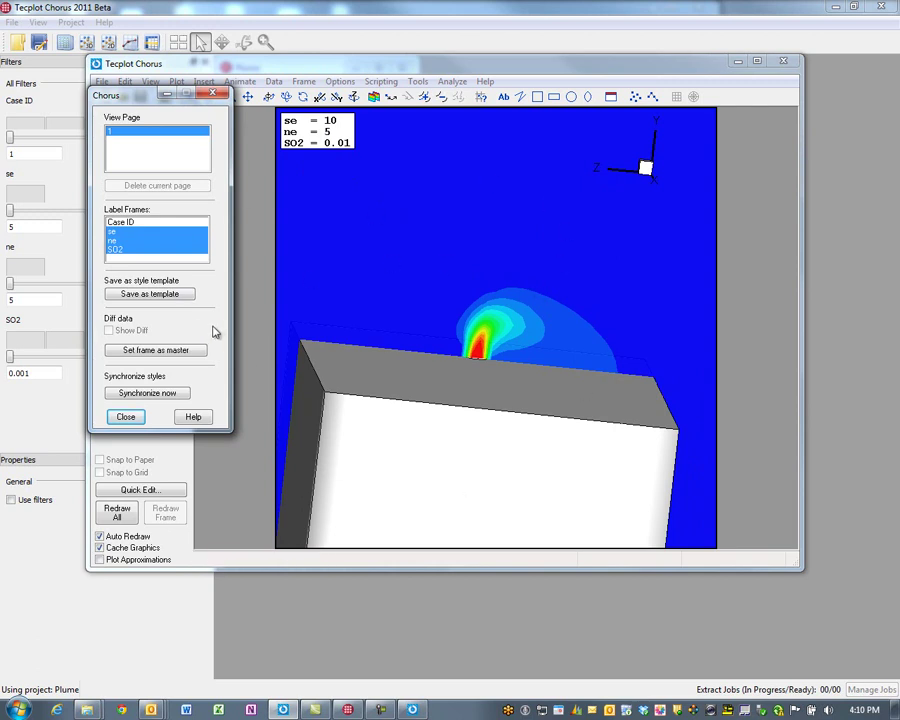
# Create 800-pixel-wide images of all cases from Raw Sim Results with rr.sty, tagged "Raw Sim Results-rr", and check the job's status.
pyautogui.click(295, 611)
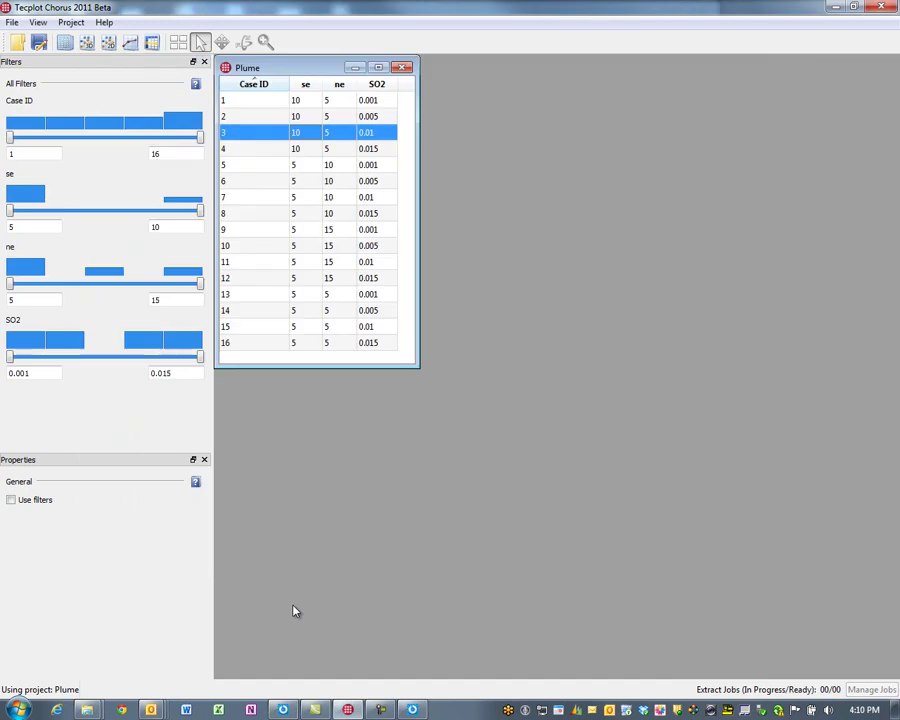
pyautogui.click(312, 184)
pyautogui.hotkey('ctrl', 'a')
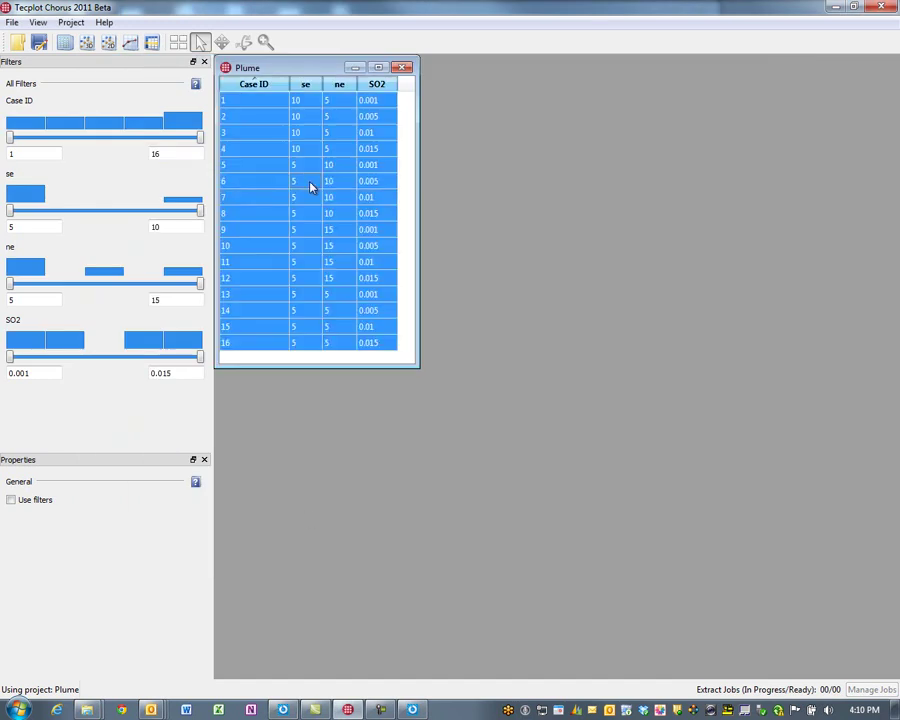
pyautogui.rightClick(310, 187)
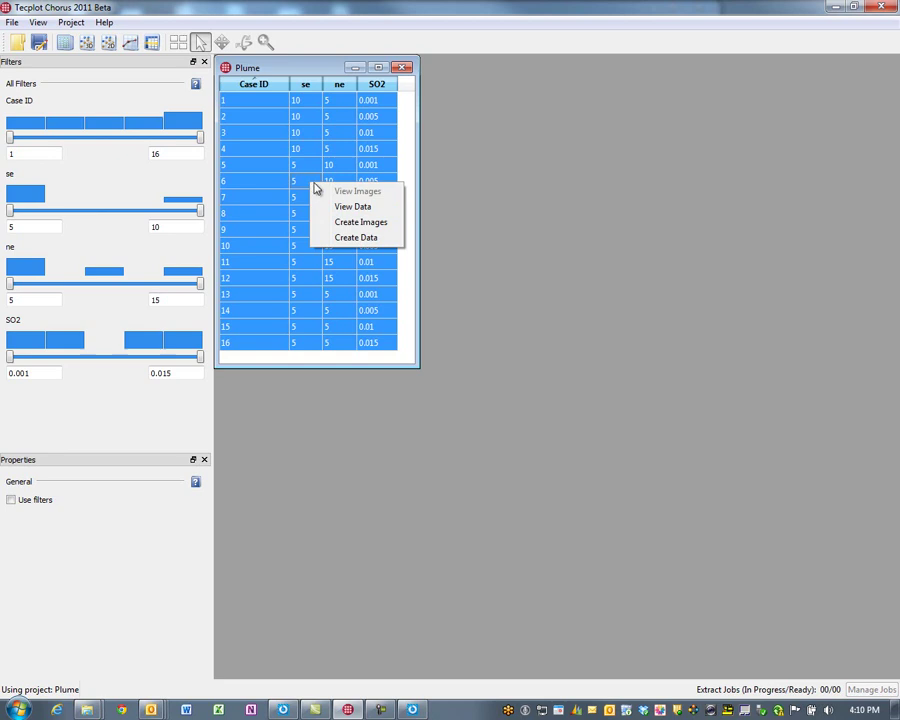
pyautogui.click(357, 223)
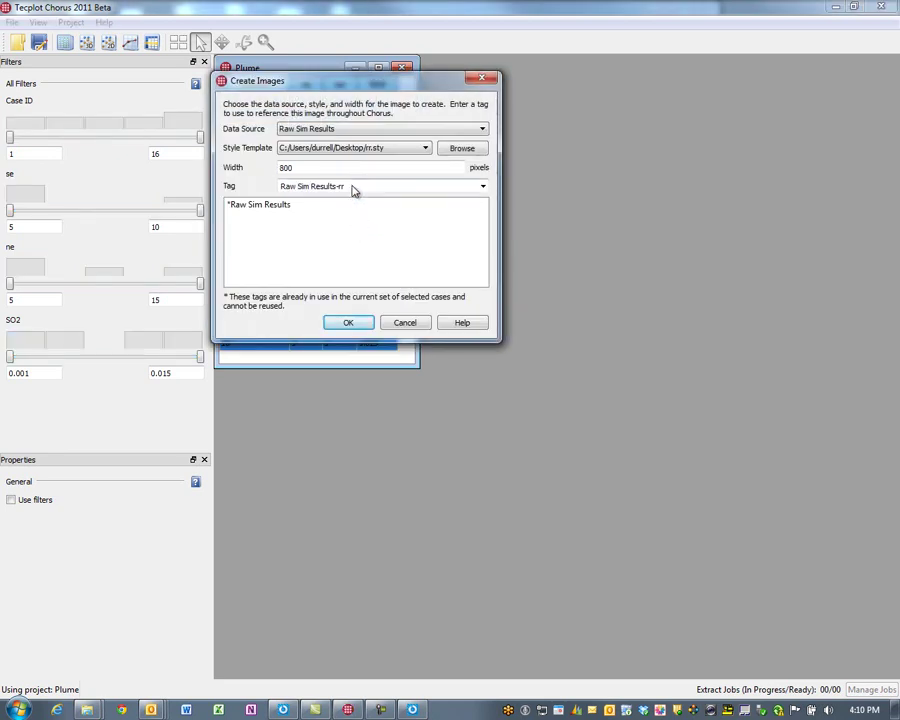
pyautogui.click(348, 322)
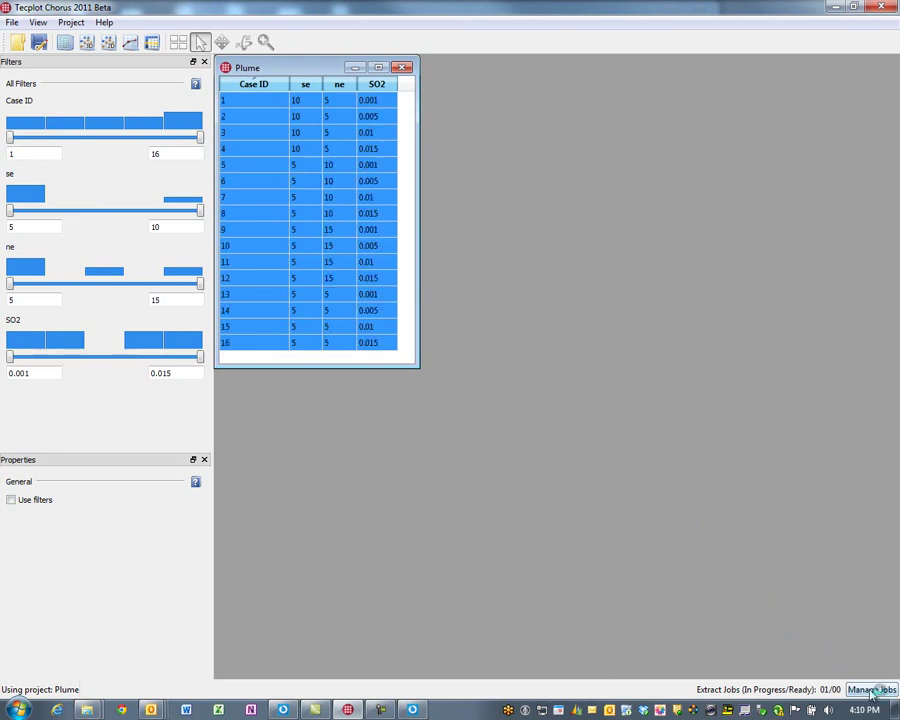
pyautogui.click(870, 689)
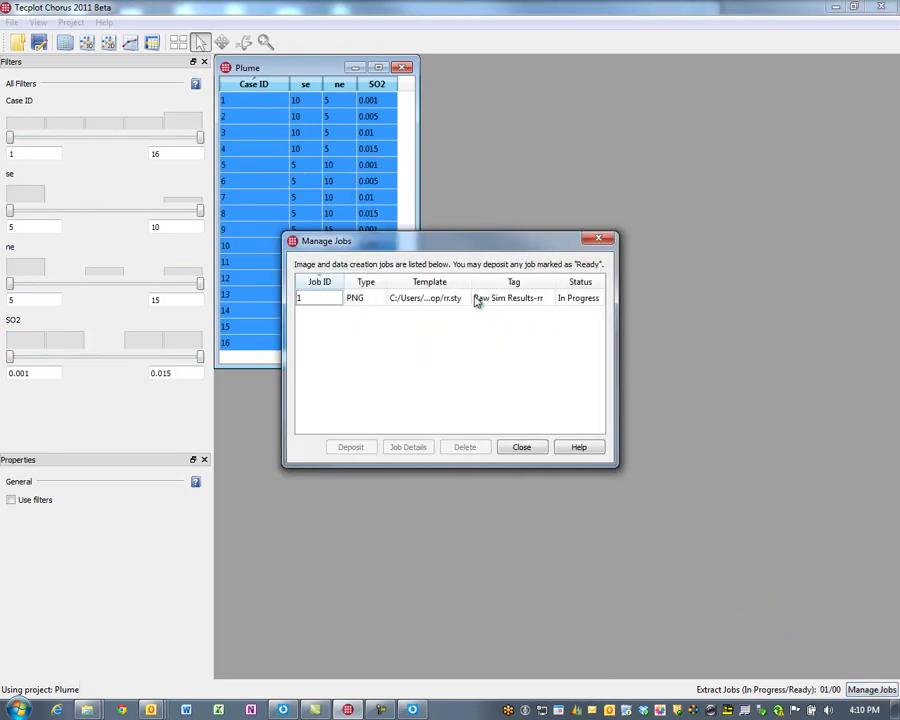
pyautogui.click(533, 452)
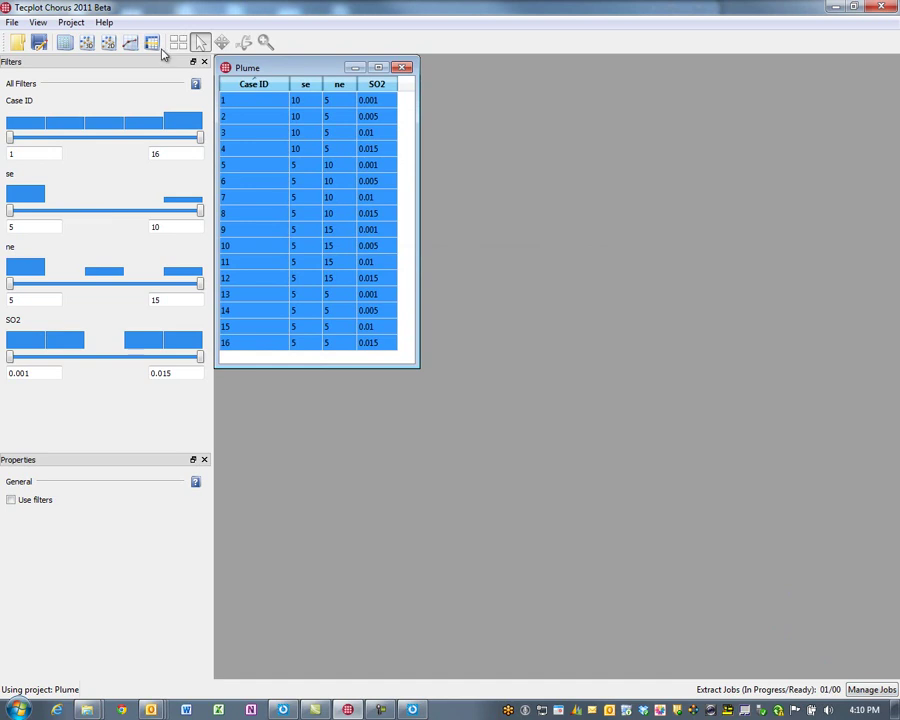
# Start appending data to the project from the CSV file output_form_integration.csv in the Plume folder.
pyautogui.click(12, 22)
pyautogui.moveTo(37, 22)
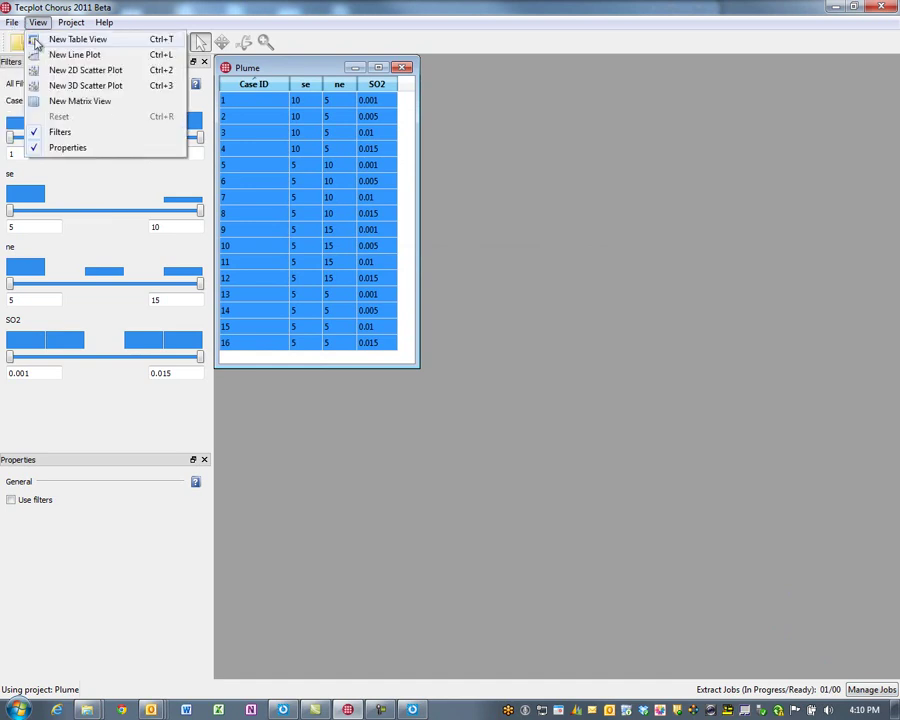
pyautogui.click(64, 38)
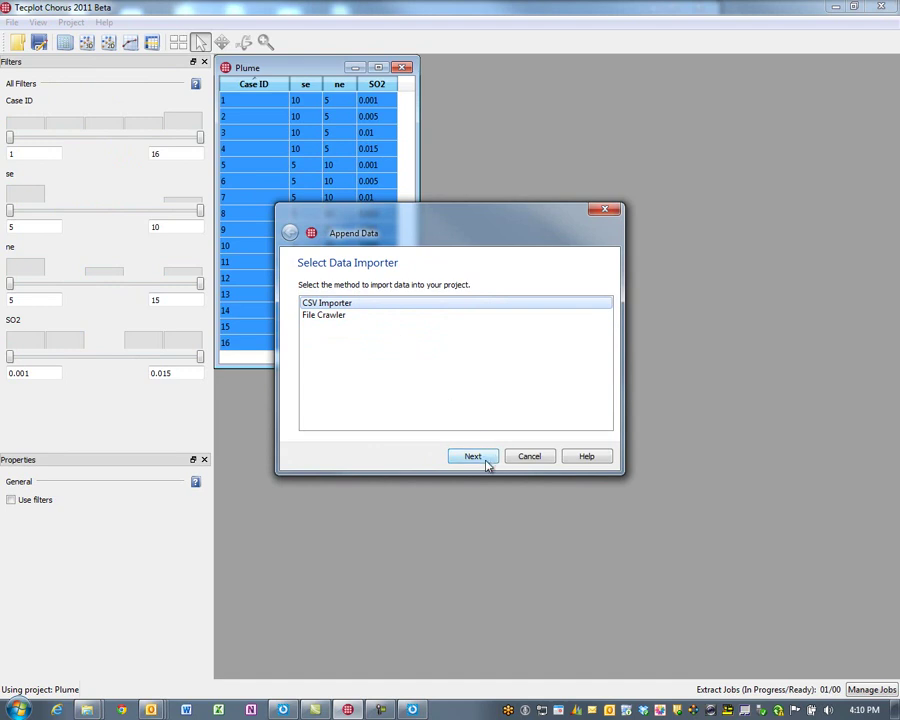
pyautogui.click(487, 460)
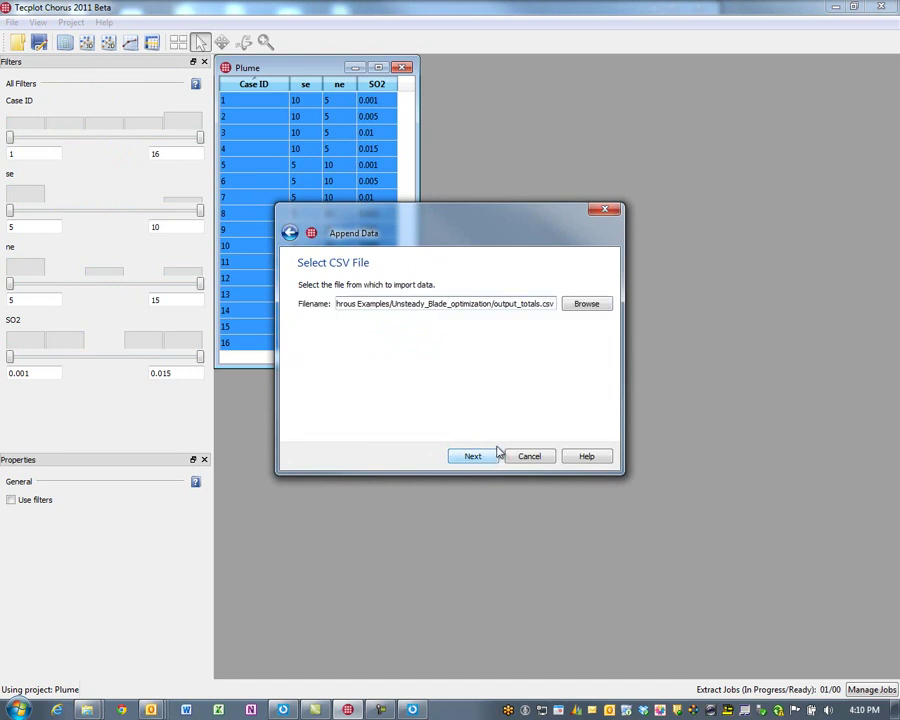
pyautogui.click(586, 303)
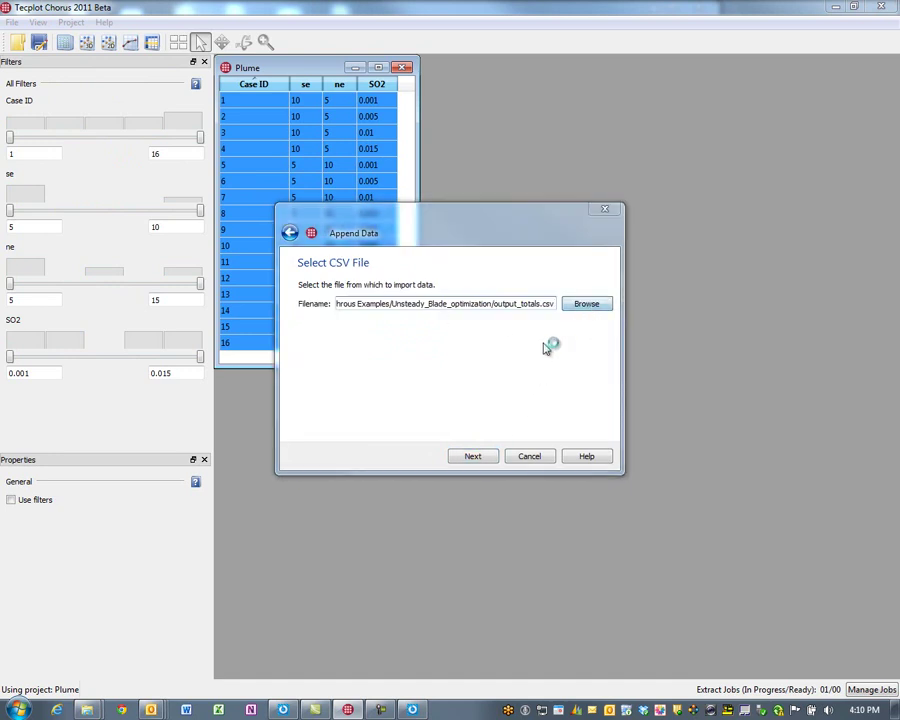
pyautogui.click(374, 234)
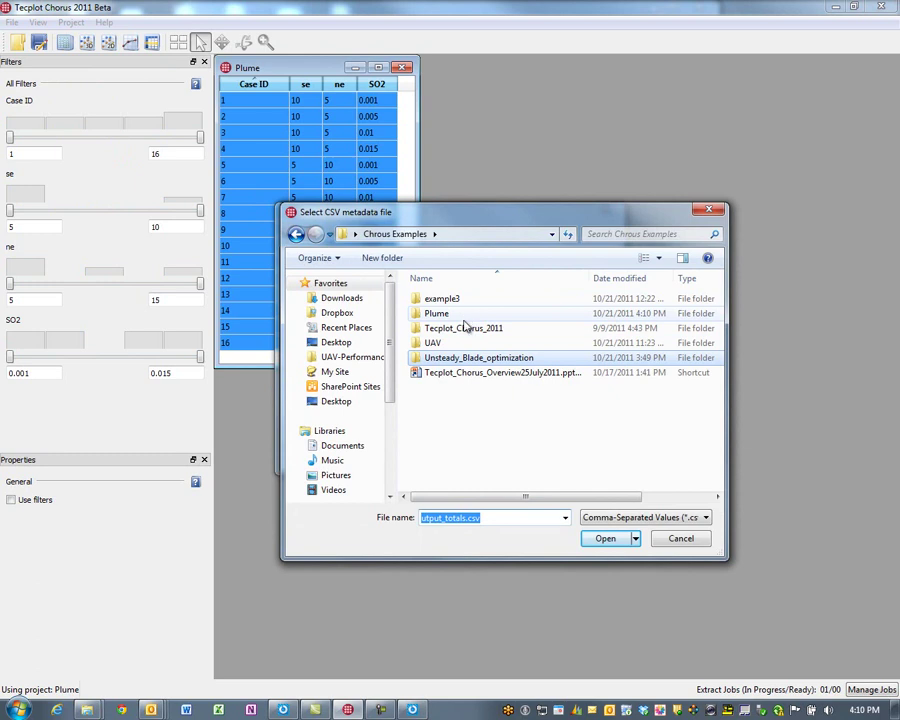
pyautogui.doubleClick(457, 318)
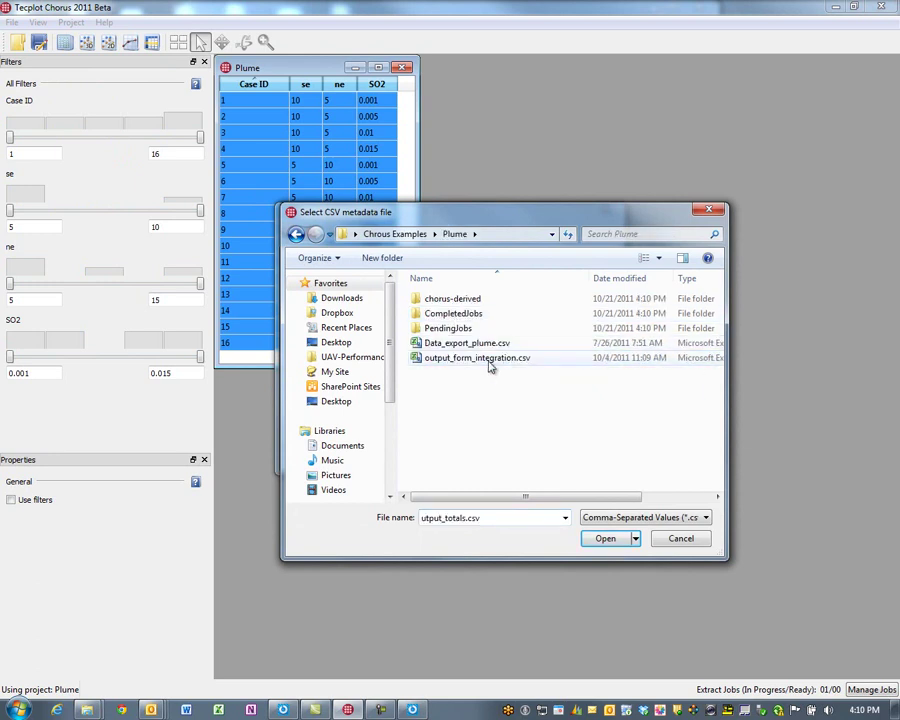
pyautogui.click(490, 360)
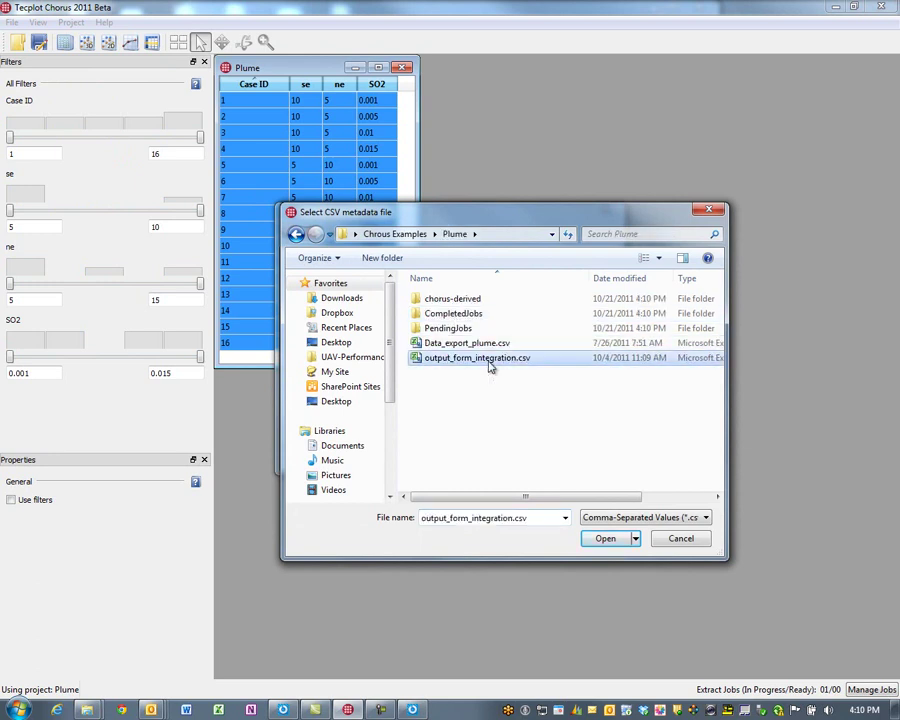
pyautogui.click(606, 539)
# Import the CSV columns with the Evel 15 display name corrected to Elev 15, and enlarge the table to review the new columns.
pyautogui.click(495, 456)
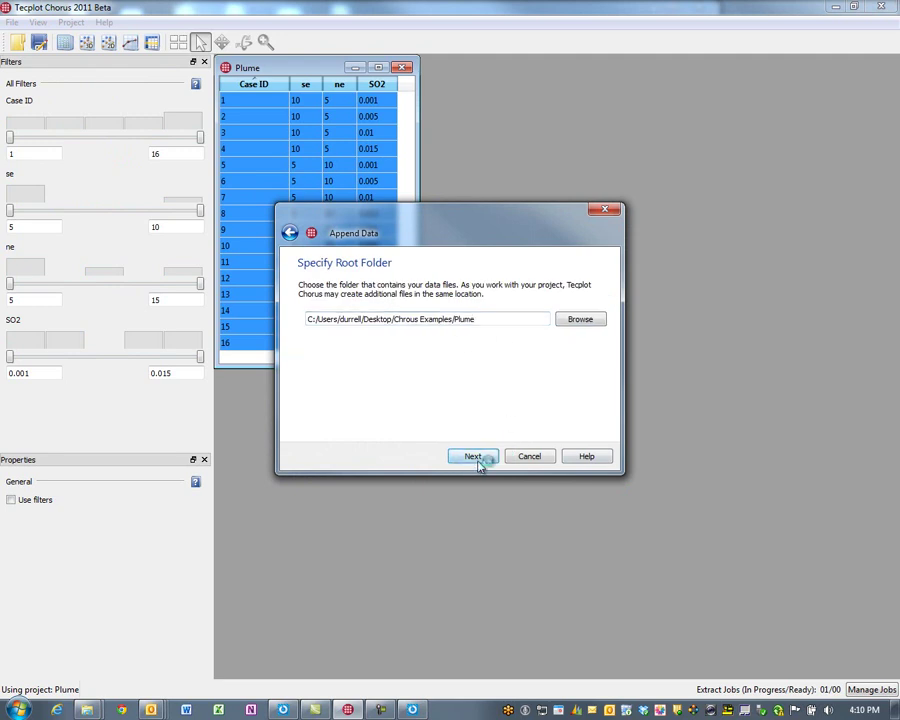
pyautogui.click(476, 459)
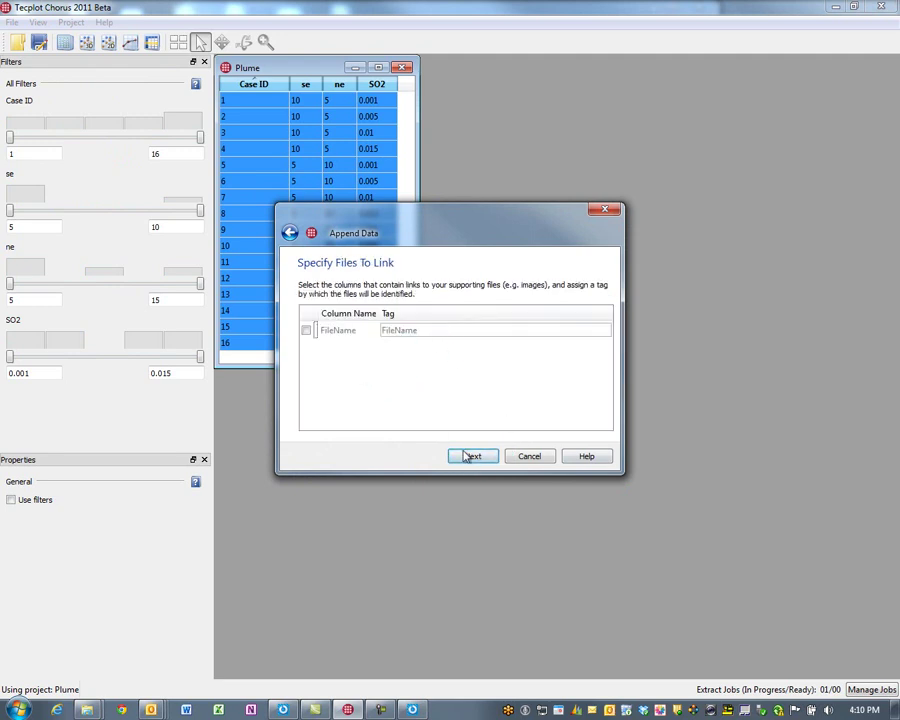
pyautogui.click(470, 457)
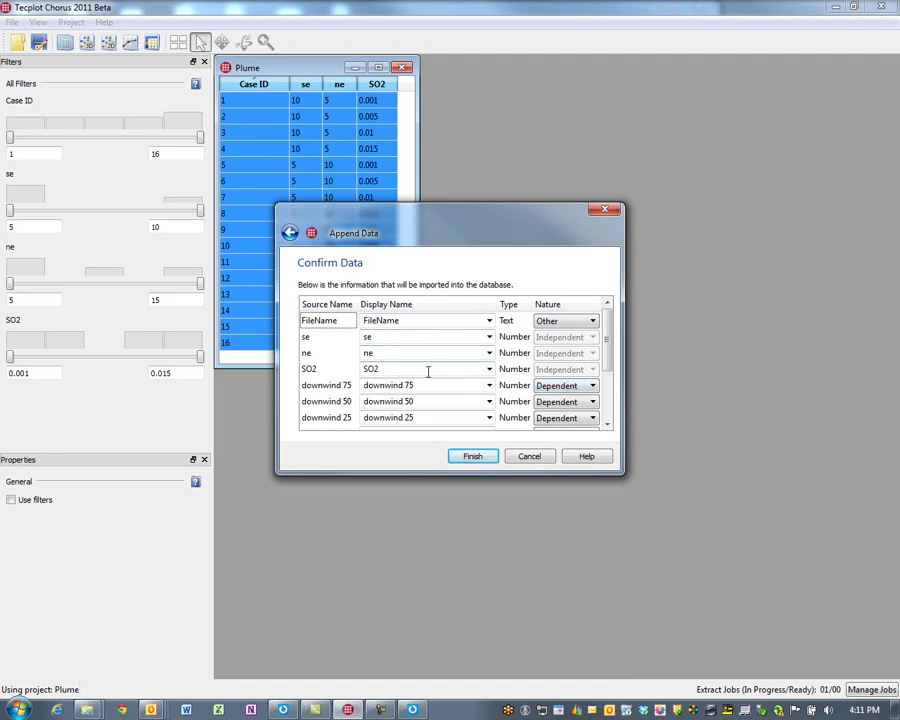
pyautogui.moveTo(609, 341); pyautogui.dragTo(605, 376)
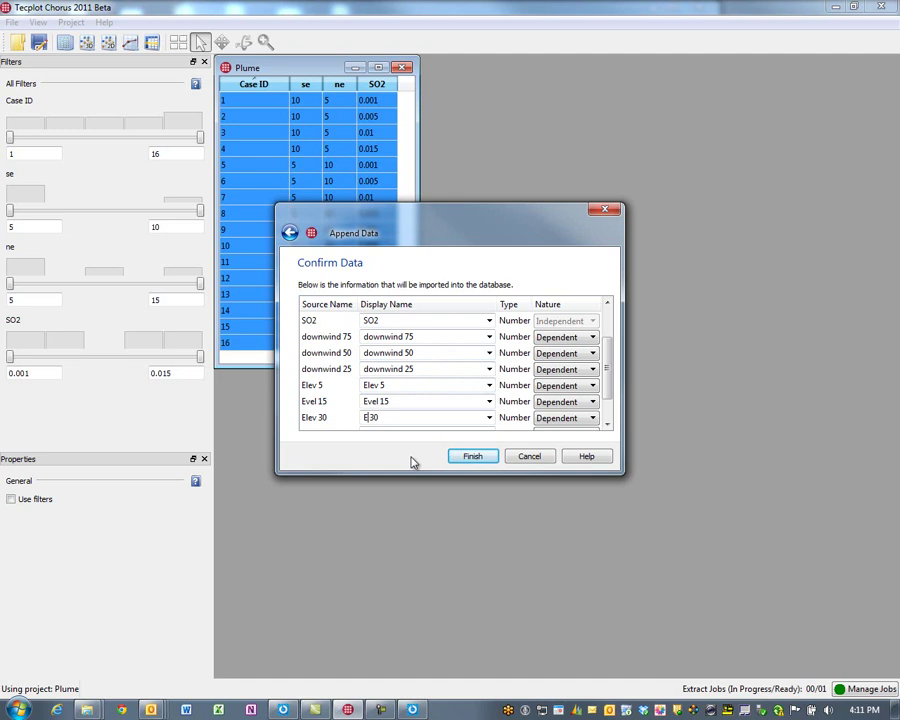
pyautogui.click(376, 401)
pyautogui.click(481, 459)
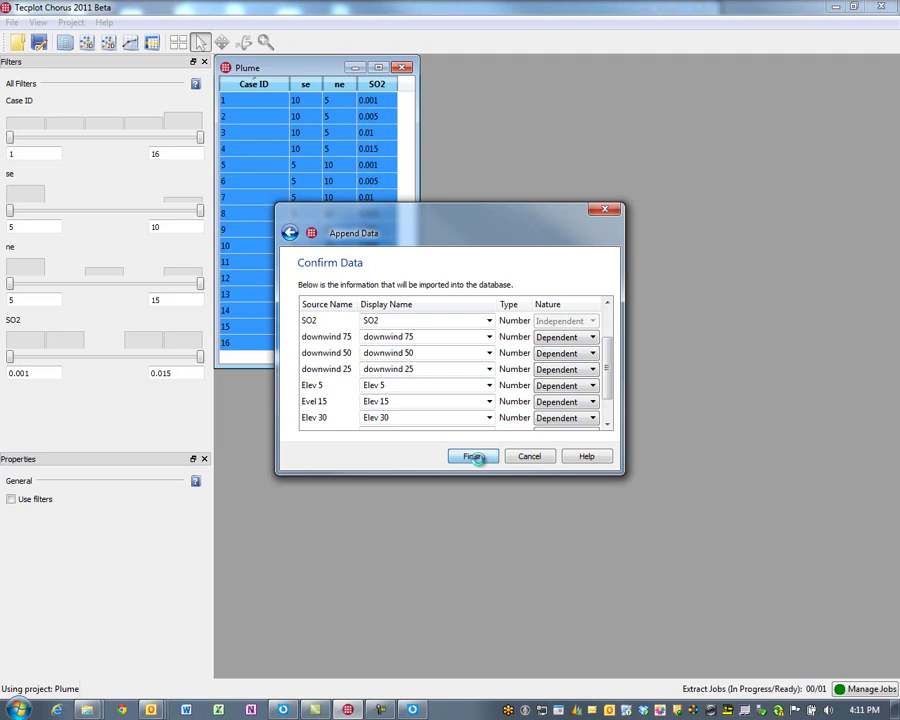
pyautogui.moveTo(418, 368); pyautogui.dragTo(896, 438)
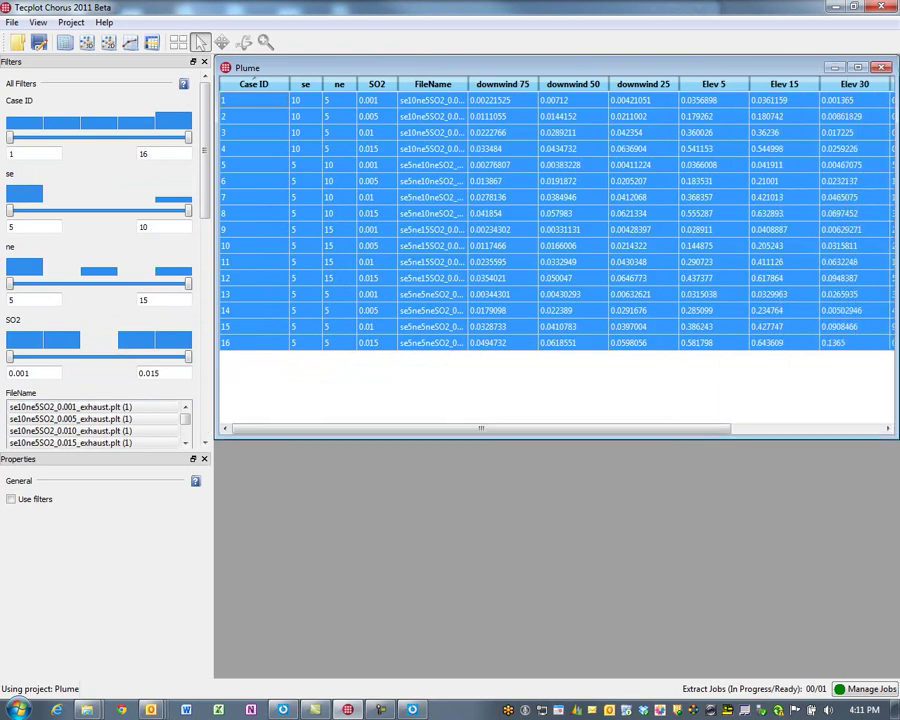
pyautogui.moveTo(663, 430); pyautogui.dragTo(573, 412)
# Deposit the finished PNG image job into the project, linking its files under the tag Raw Sim Results-rr.
pyautogui.click(880, 697)
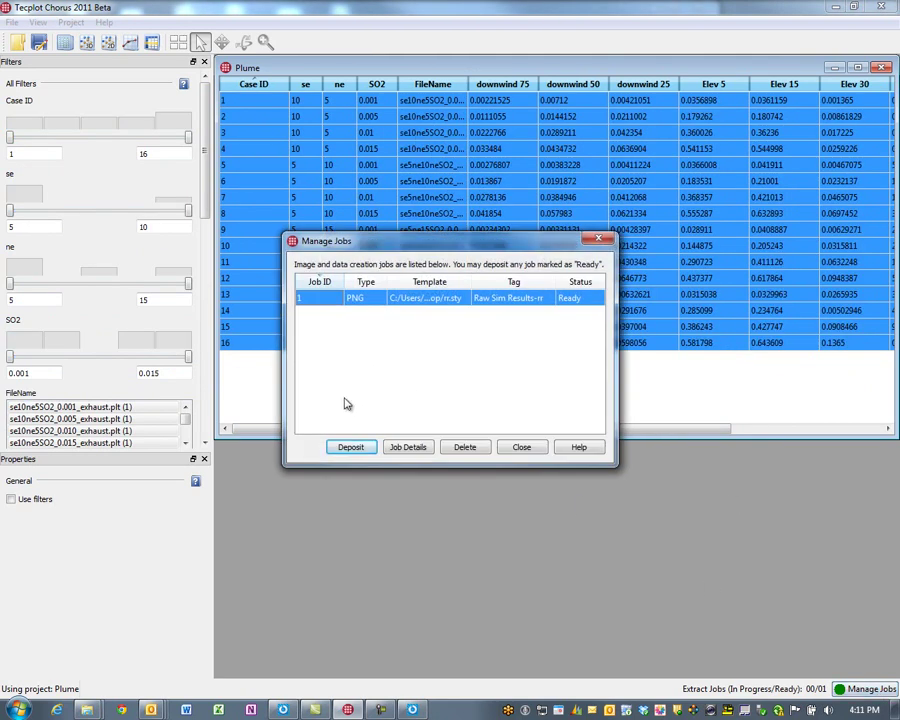
pyautogui.click(350, 448)
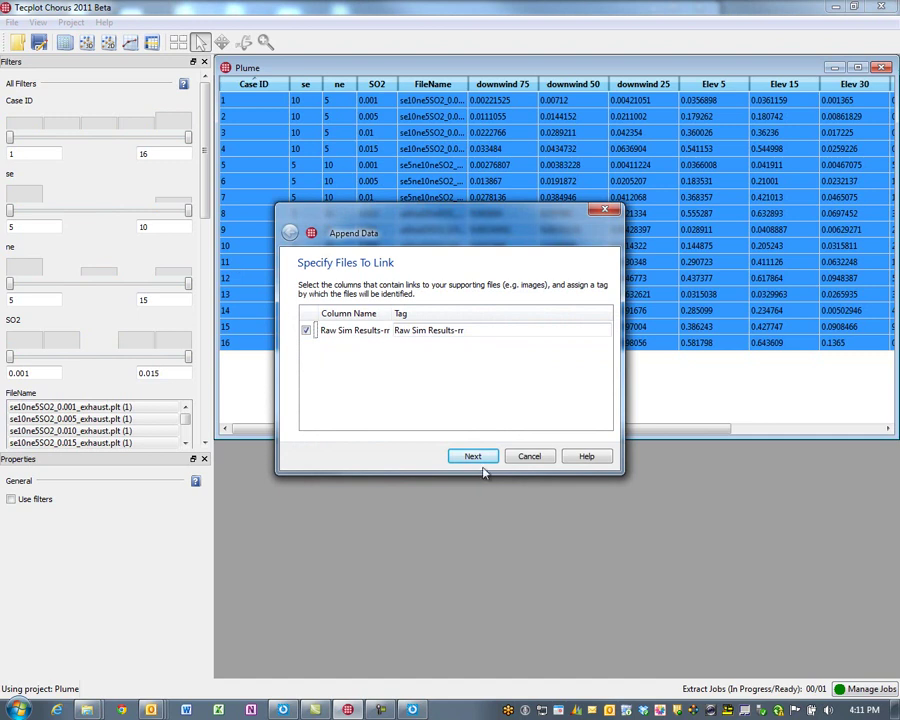
pyautogui.click(474, 455)
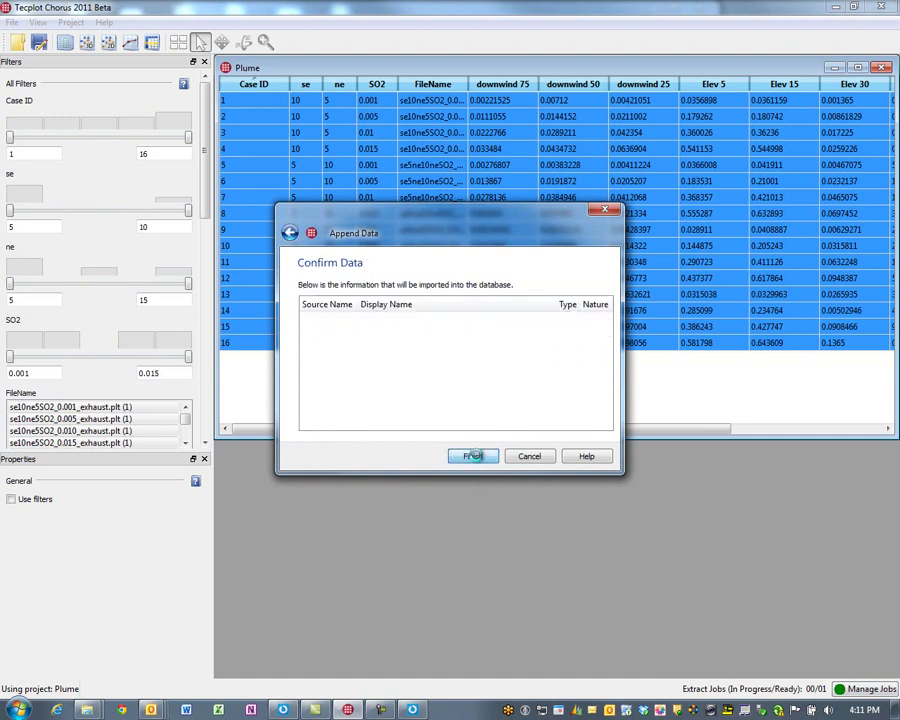
pyautogui.click(474, 455)
# Create an enlarged matrix view of the Raw Sim Results-rr images with ne as rows and SO2 as columns, zoomed out to fit.
pyautogui.click(108, 43)
pyautogui.moveTo(582, 472); pyautogui.dragTo(842, 676)
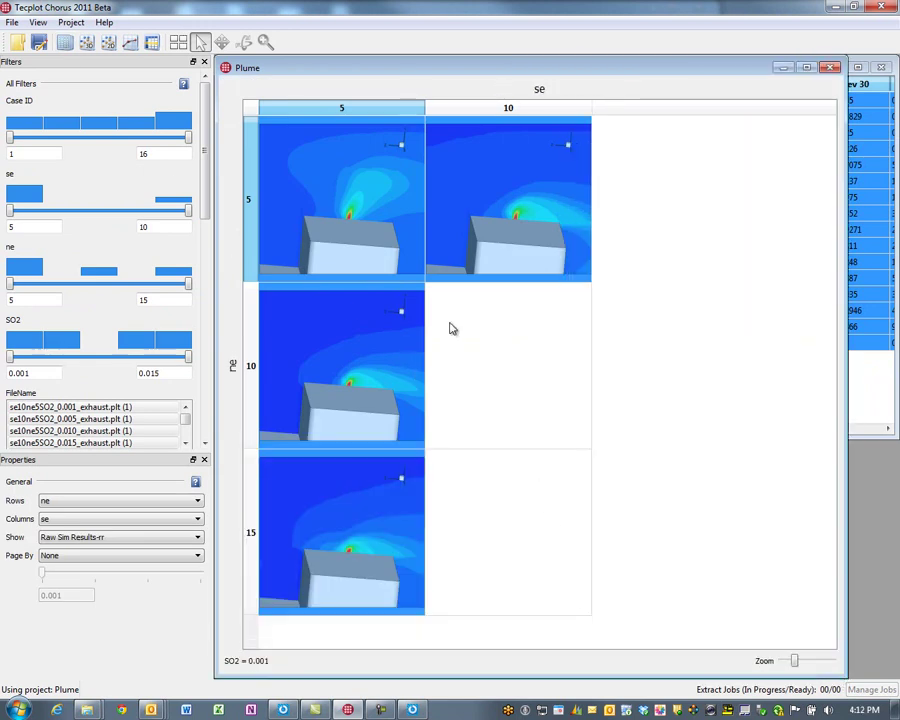
pyautogui.click(138, 526)
pyautogui.click(124, 567)
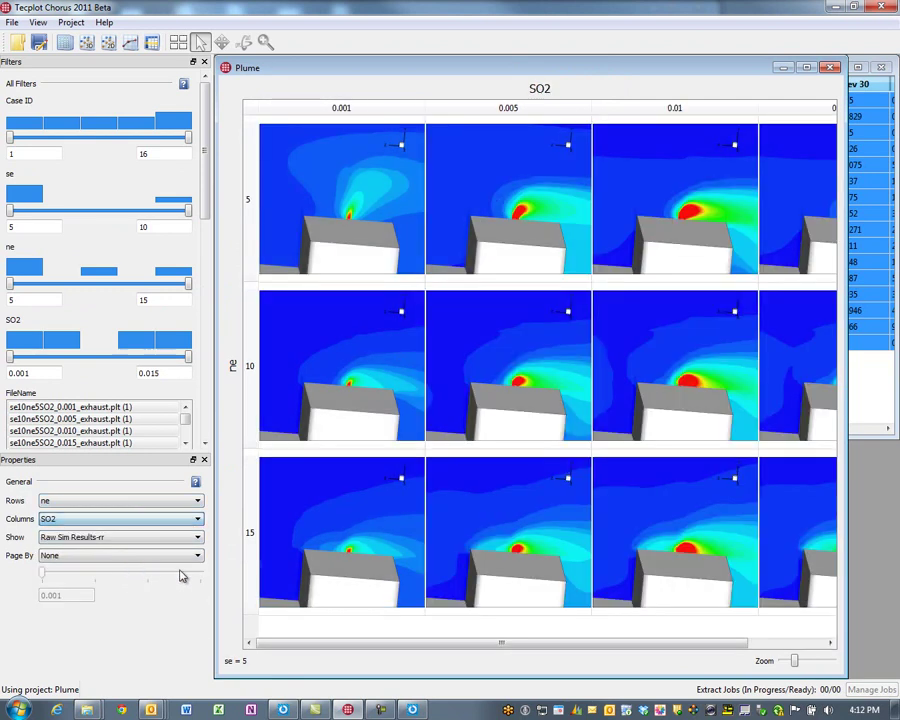
pyautogui.moveTo(795, 664); pyautogui.dragTo(791, 666)
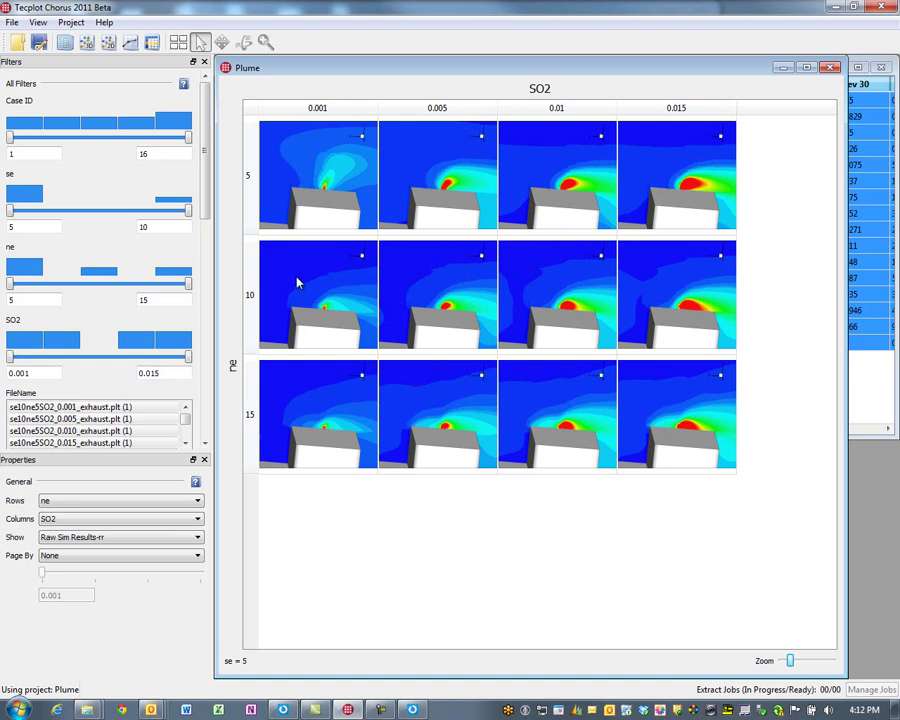
# View the images of the ne = 10 matrix row in a separate window and select the first image.
pyautogui.click(254, 299)
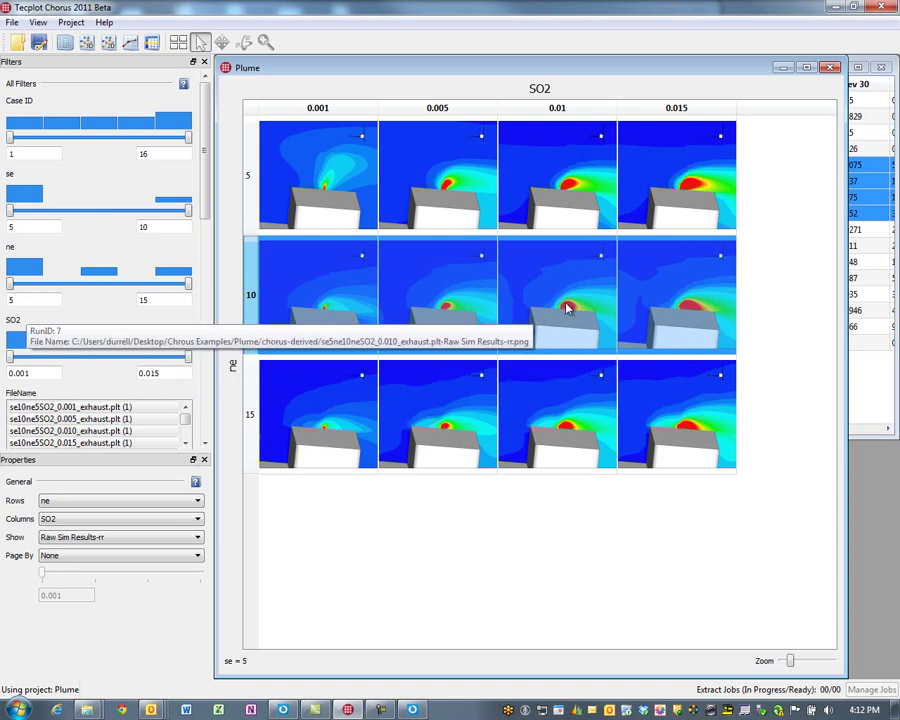
pyautogui.rightClick(258, 288)
pyautogui.click(291, 290)
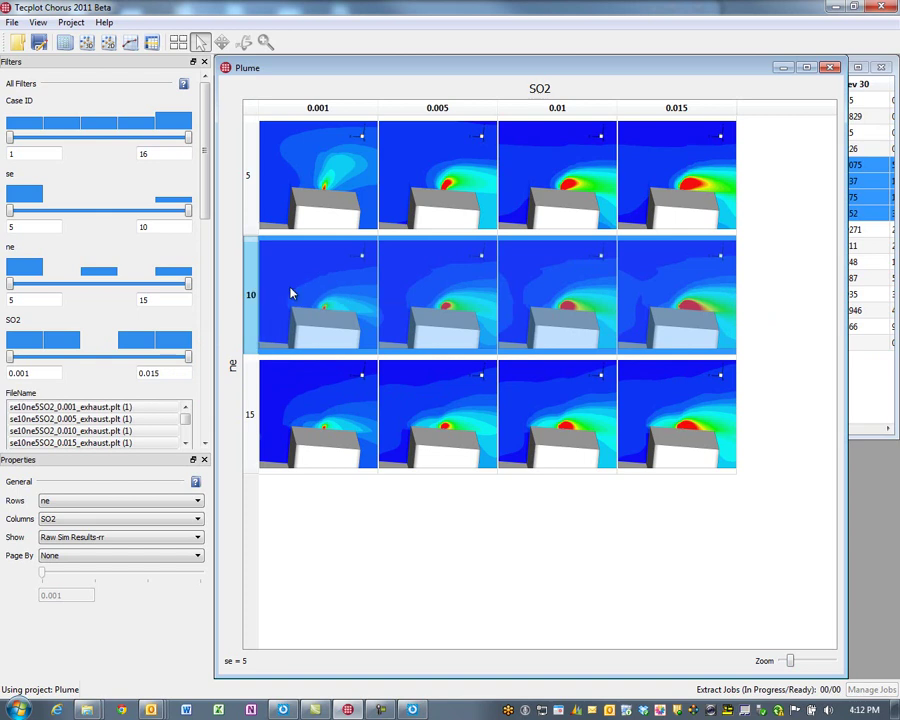
pyautogui.moveTo(727, 469); pyautogui.dragTo(720, 466)
pyautogui.click(275, 147)
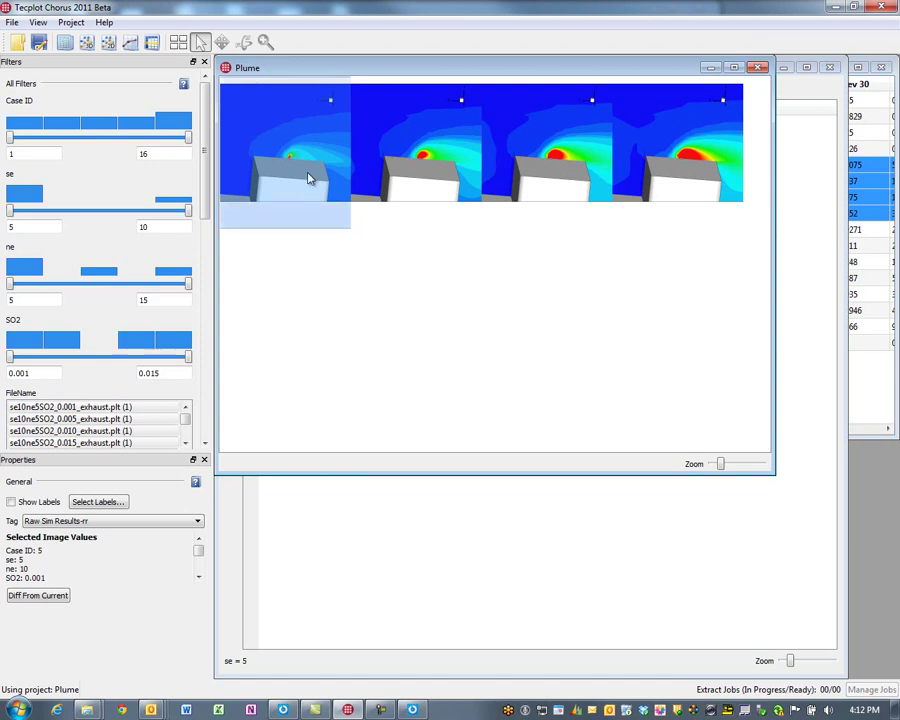
# Show labels on the row's images with the variables ne, SO2 and downwind 50.
pyautogui.moveTo(310, 178)
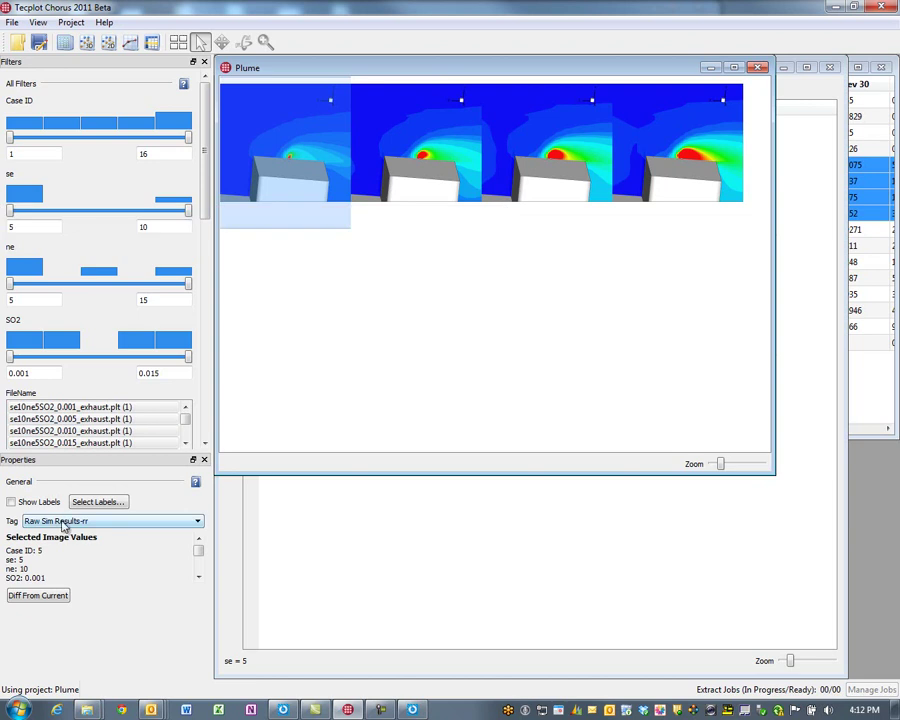
pyautogui.click(14, 502)
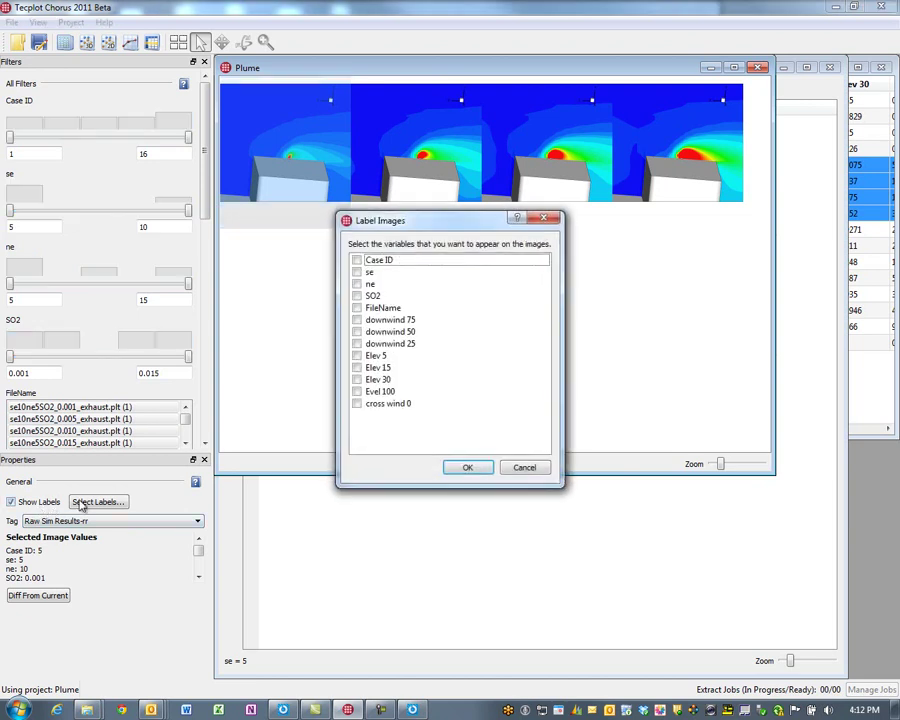
pyautogui.click(357, 284)
pyautogui.click(357, 296)
pyautogui.click(357, 332)
pyautogui.click(466, 467)
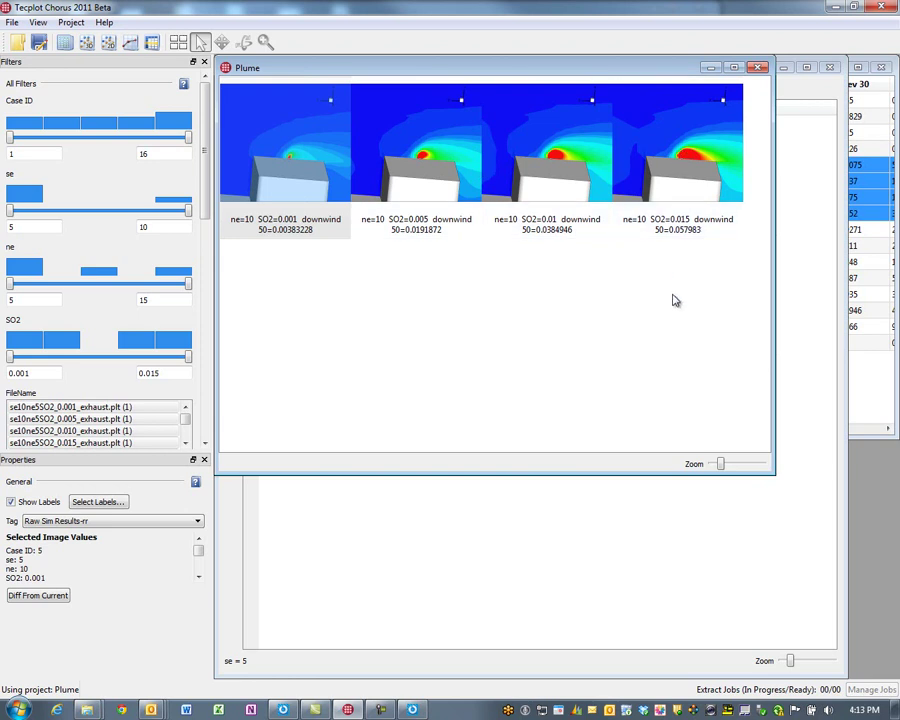
# Create difference images of the row against the SO2 = 0.001 image and look through all of them.
pyautogui.click(251, 159)
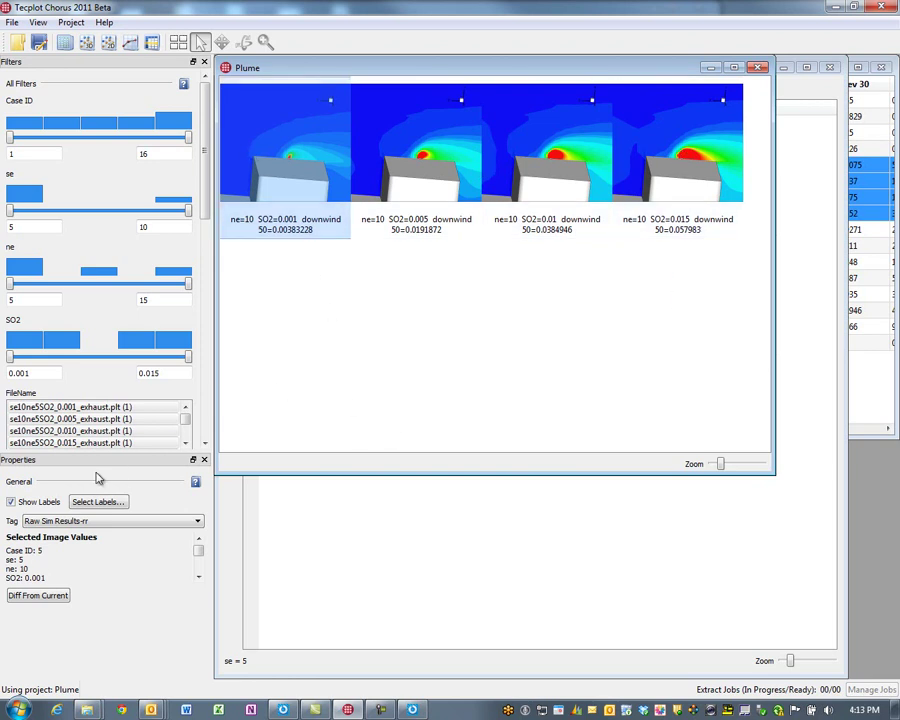
pyautogui.click(35, 596)
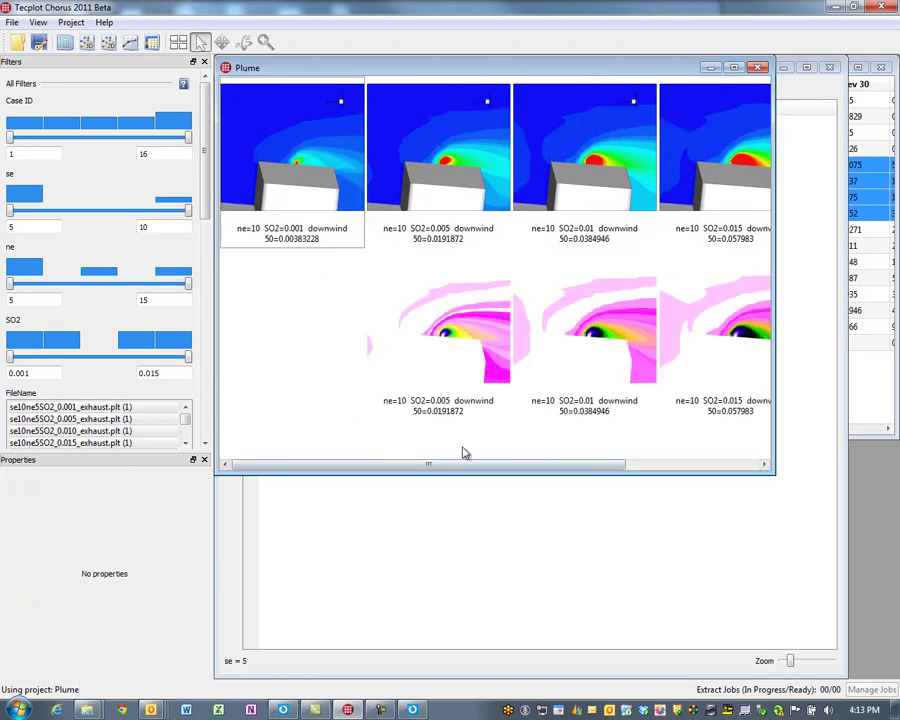
pyautogui.moveTo(508, 464); pyautogui.dragTo(437, 470)
pyautogui.moveTo(562, 466); pyautogui.dragTo(679, 468)
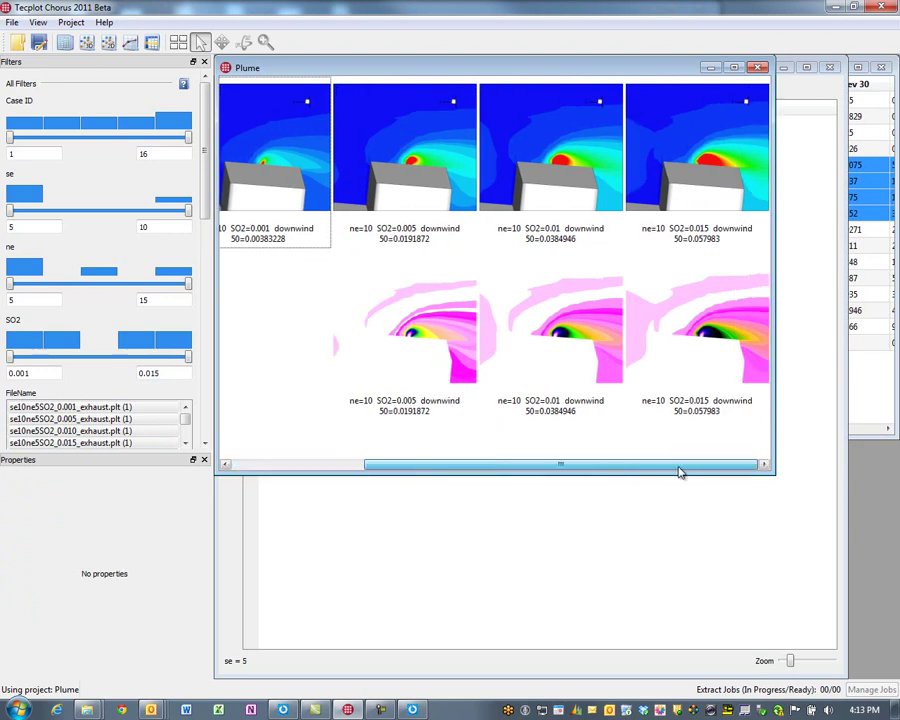
# View the Raw Sim Results data for the ne = 5 matrix row using the style template rr.sty.
pyautogui.click(679, 526)
pyautogui.click(249, 160)
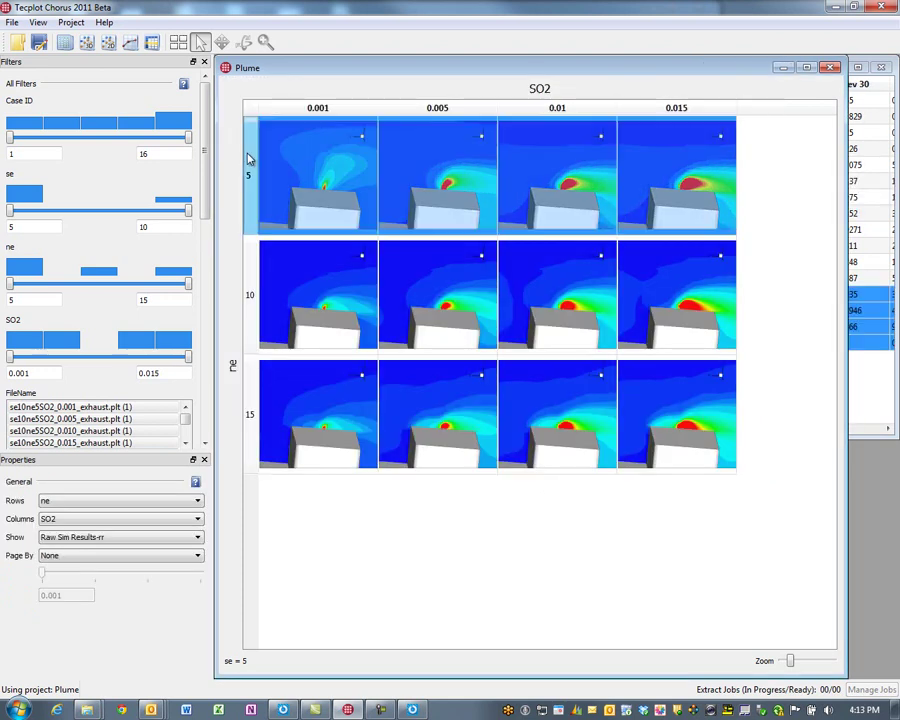
pyautogui.rightClick(250, 201)
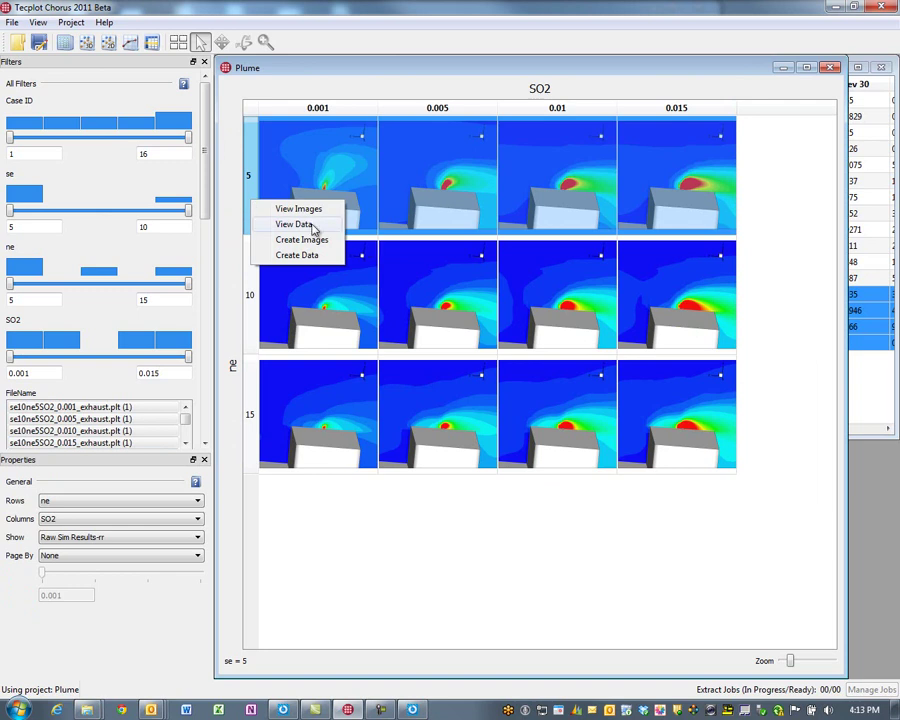
pyautogui.click(313, 226)
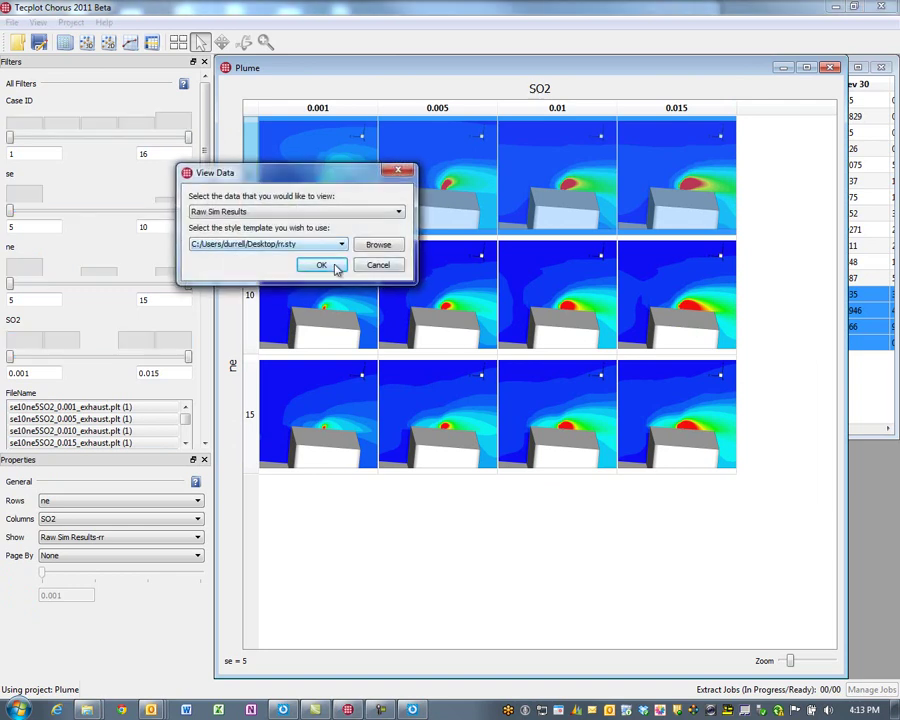
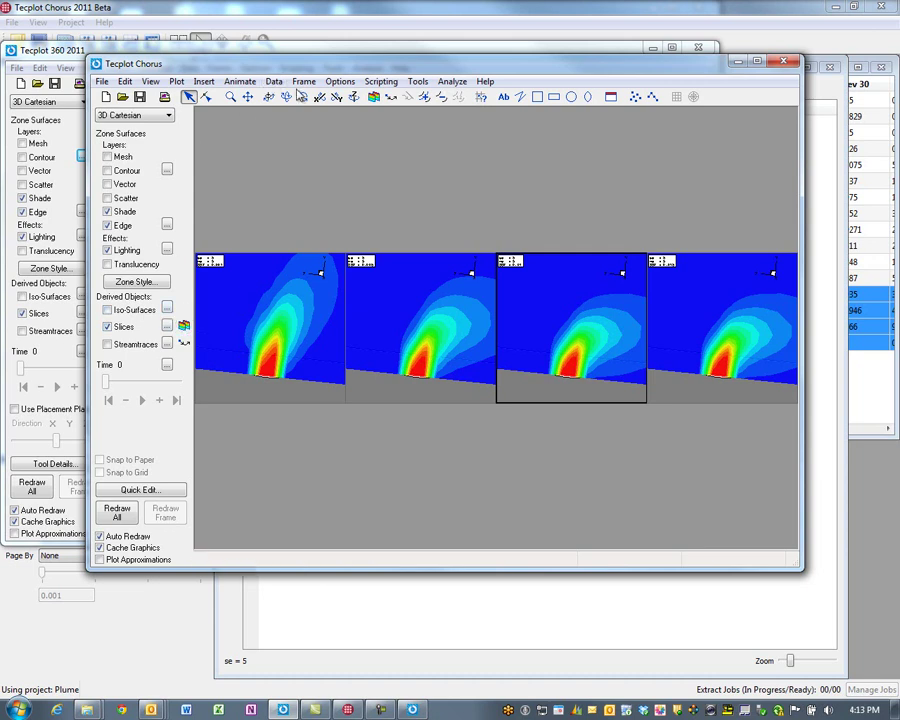
# Add a contour level to the plume in the first frame and synchronize its style across all four frames.
pyautogui.click(424, 96)
pyautogui.click(323, 353)
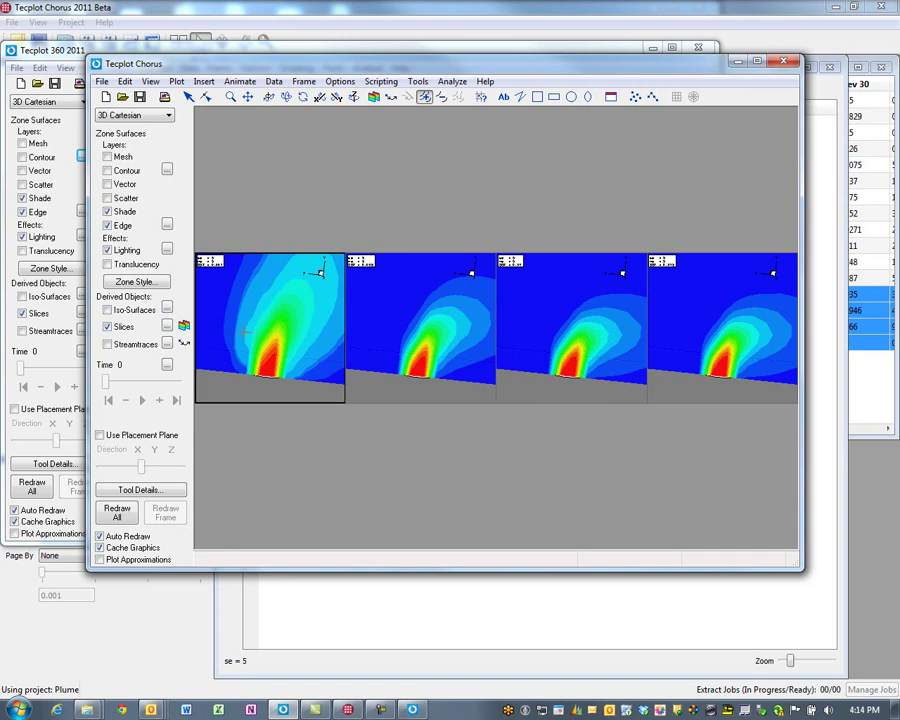
pyautogui.click(417, 81)
pyautogui.click(381, 353)
pyautogui.moveTo(478, 76); pyautogui.dragTo(567, 98)
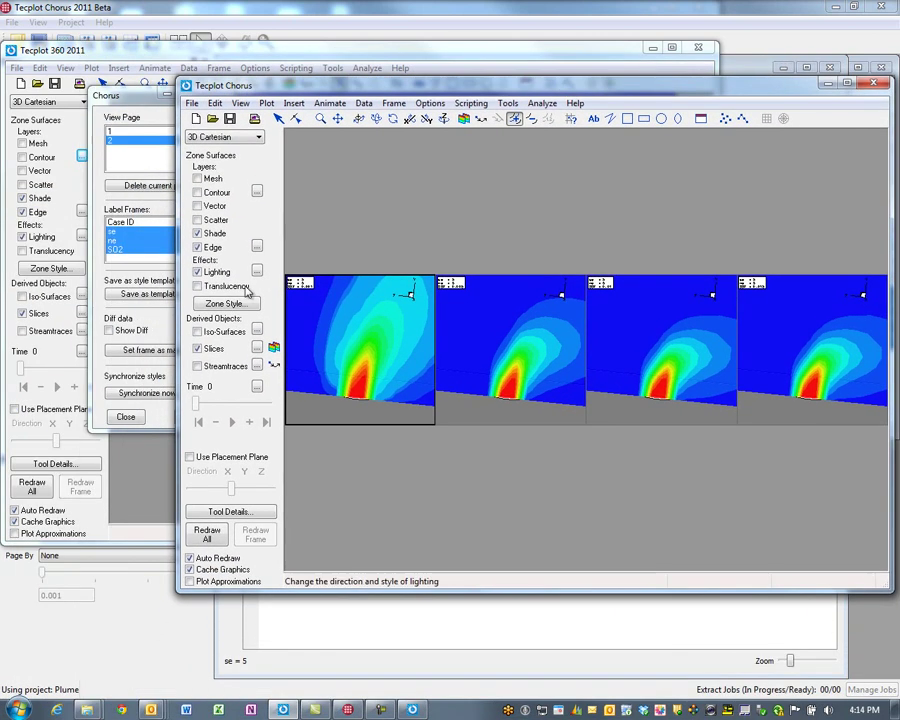
pyautogui.click(145, 393)
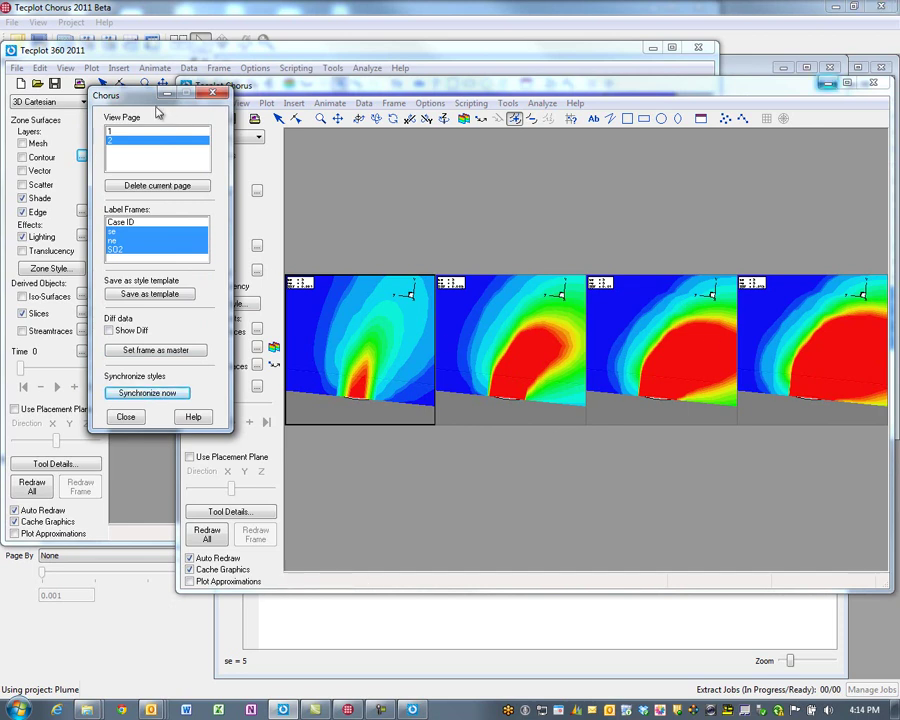
# Show difference data for the four plume frames using the first frame as master.
pyautogui.click(112, 331)
pyautogui.click(150, 350)
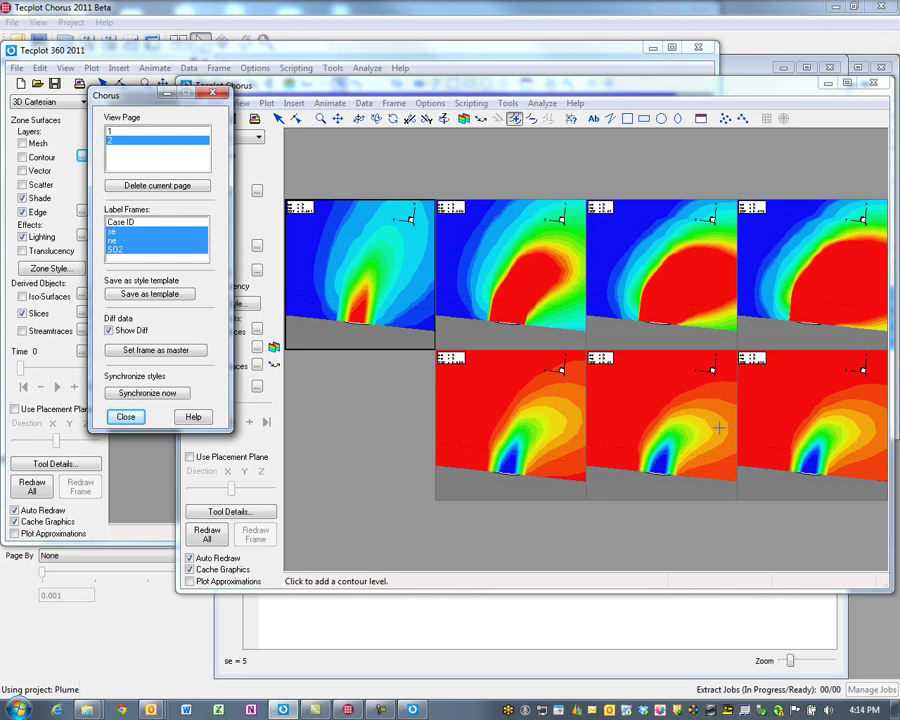
pyautogui.click(344, 34)
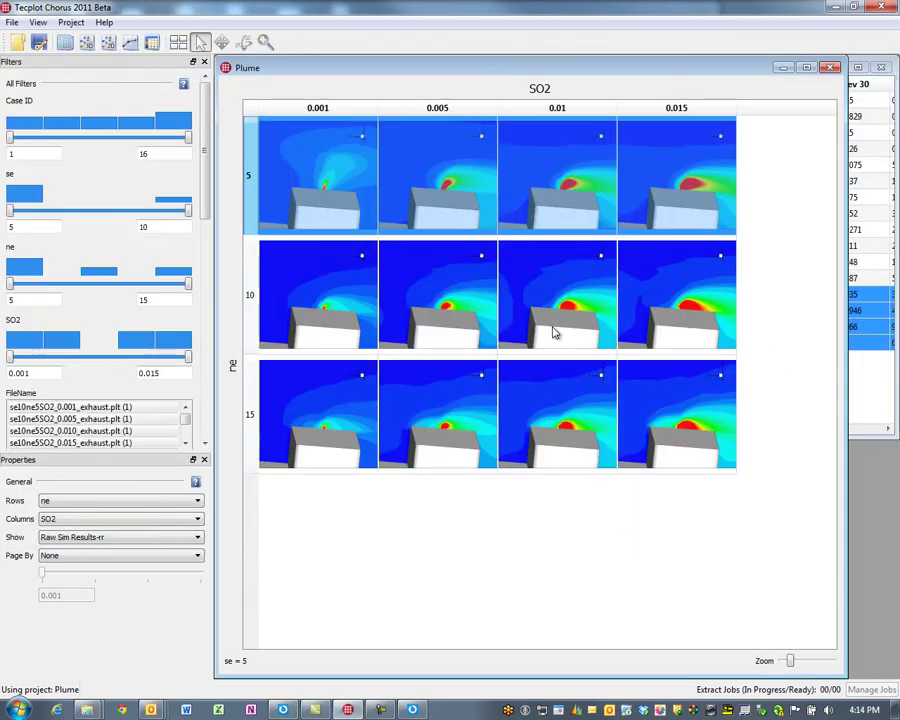
# Create a 3D scatter plot of the cases with ne on X, SO2 on Y and downwind 50 on Z.
pyautogui.click(86, 42)
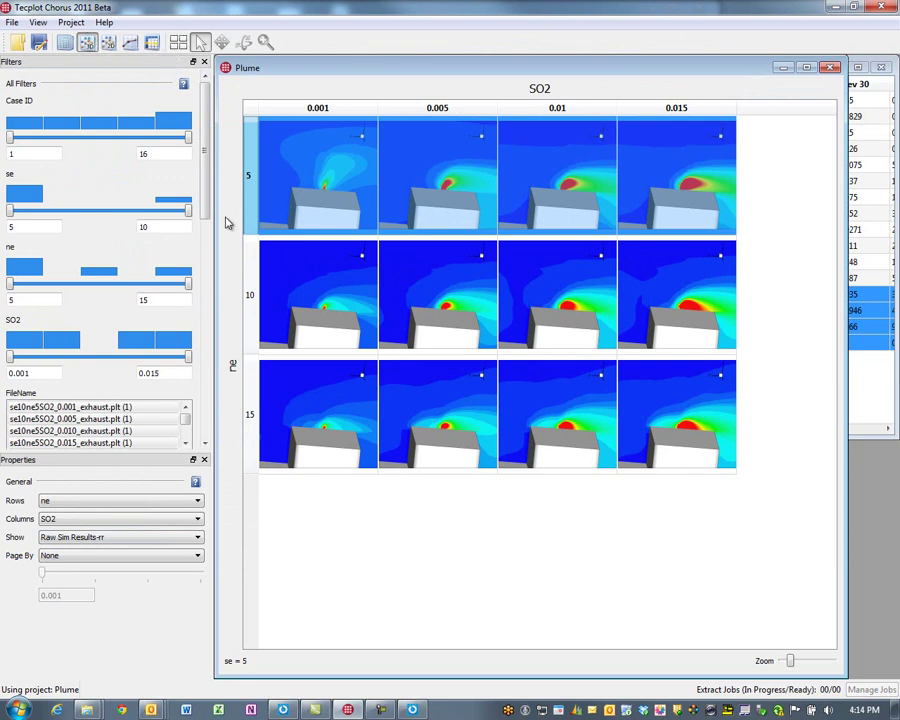
pyautogui.moveTo(527, 361); pyautogui.dragTo(554, 373)
pyautogui.click(148, 511)
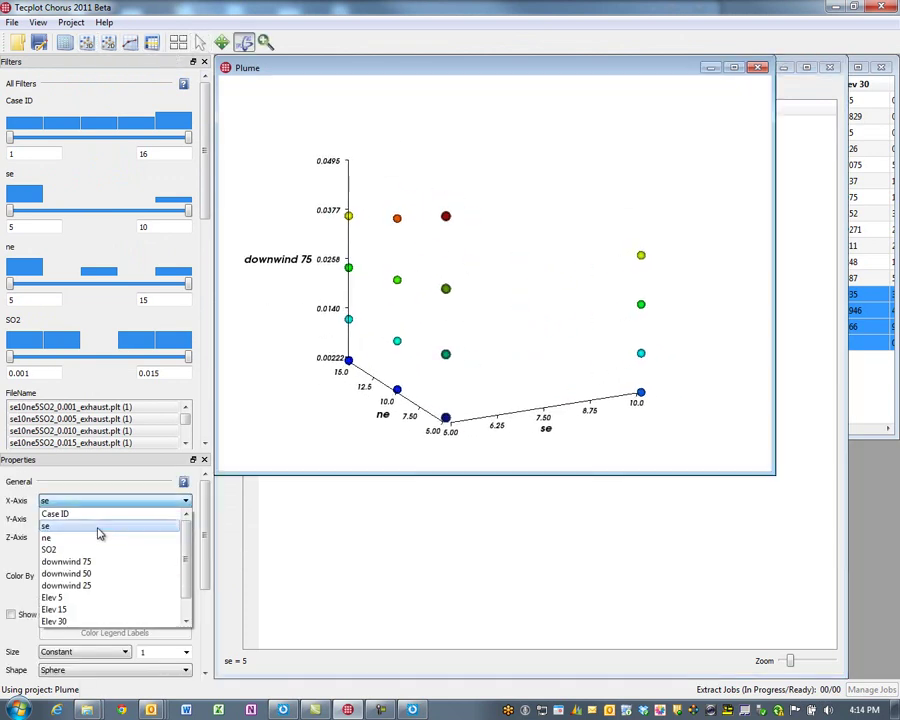
pyautogui.click(98, 534)
pyautogui.click(106, 521)
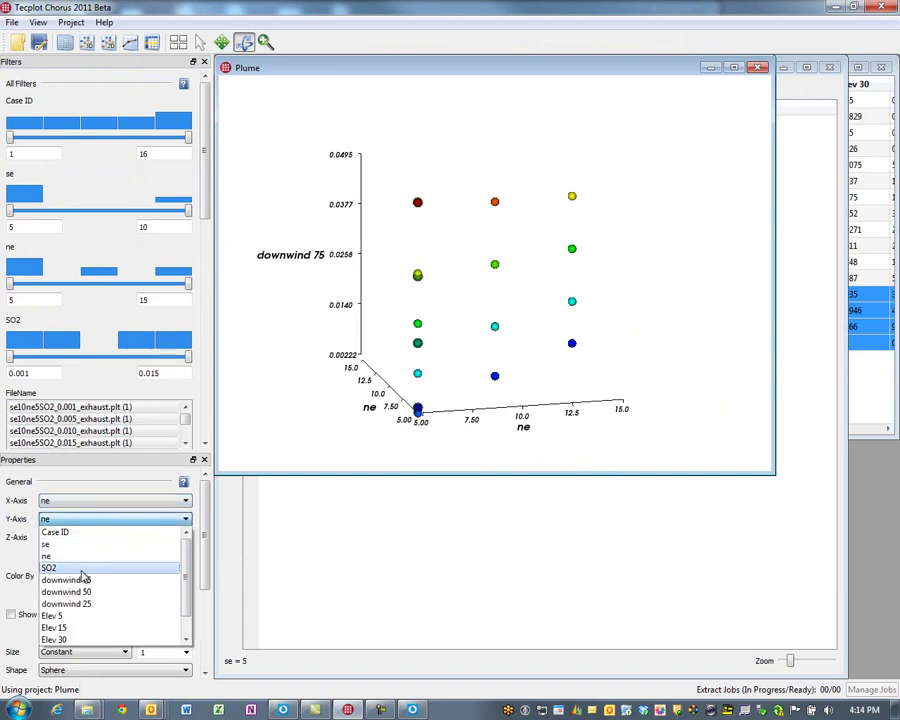
pyautogui.click(84, 567)
pyautogui.click(132, 538)
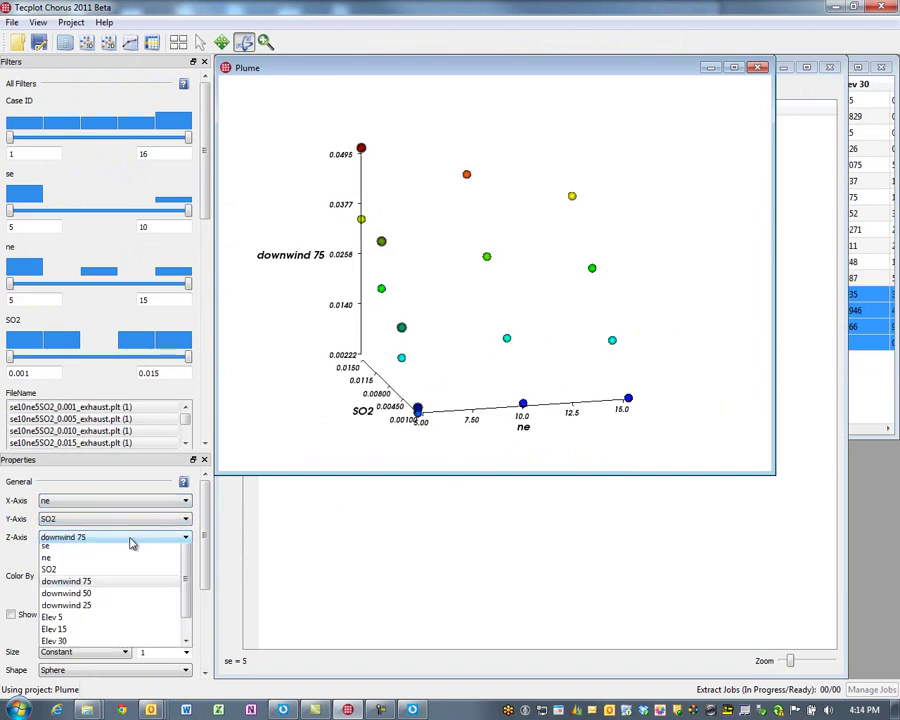
pyautogui.click(100, 612)
pyautogui.moveTo(679, 374); pyautogui.dragTo(499, 387)
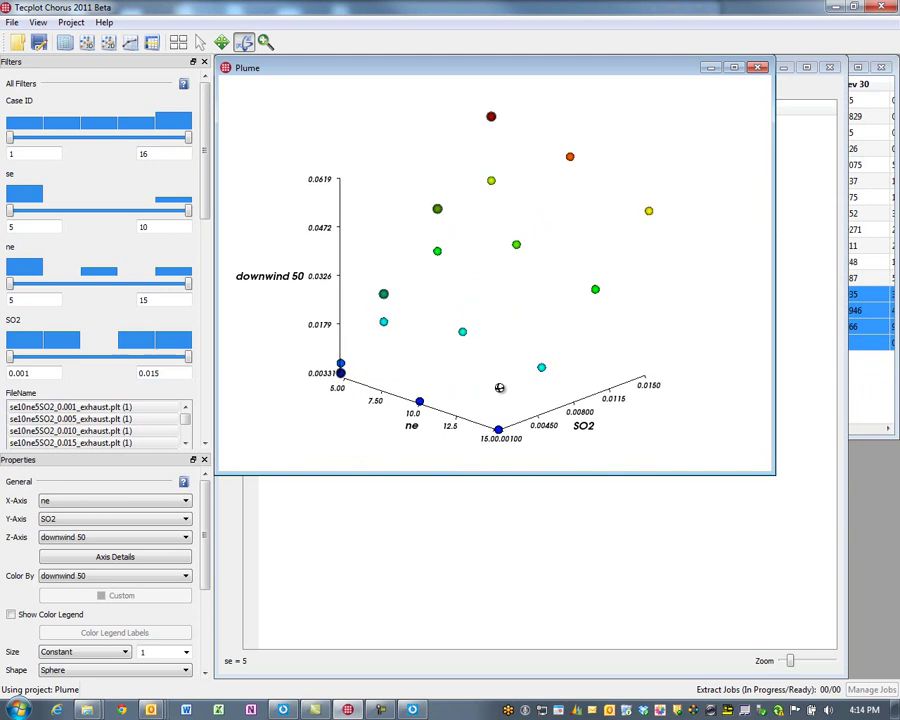
# Color the scatter plot's points by Elev 5.
pyautogui.click(135, 578)
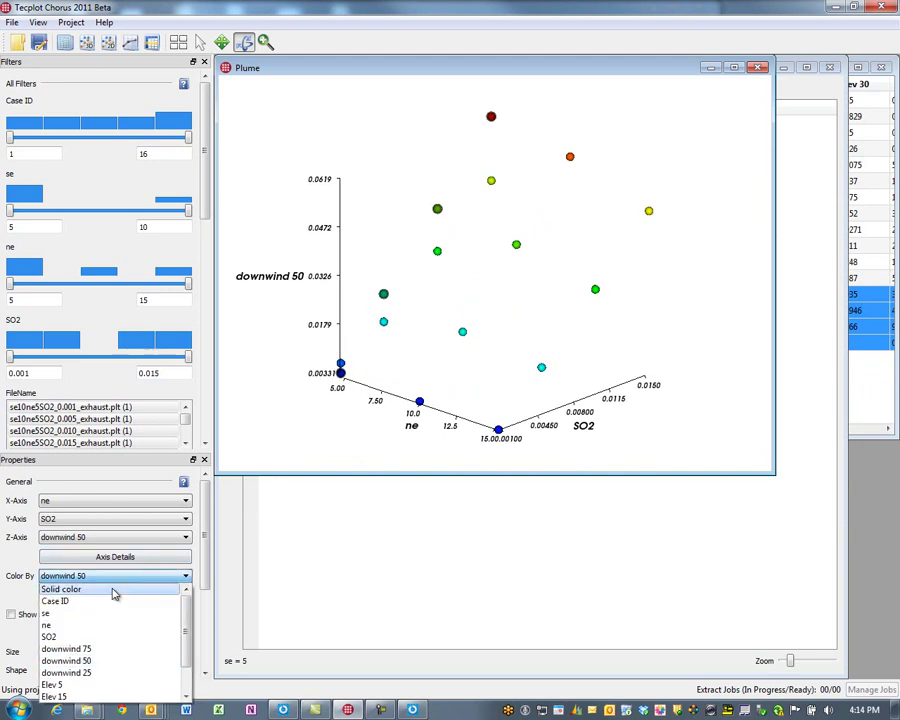
pyautogui.click(68, 684)
pyautogui.moveTo(513, 300)
pyautogui.mouseDown()
pyautogui.moveTo(552, 299)
pyautogui.moveTo(512, 317)
pyautogui.moveTo(502, 310)
pyautogui.mouseUp()
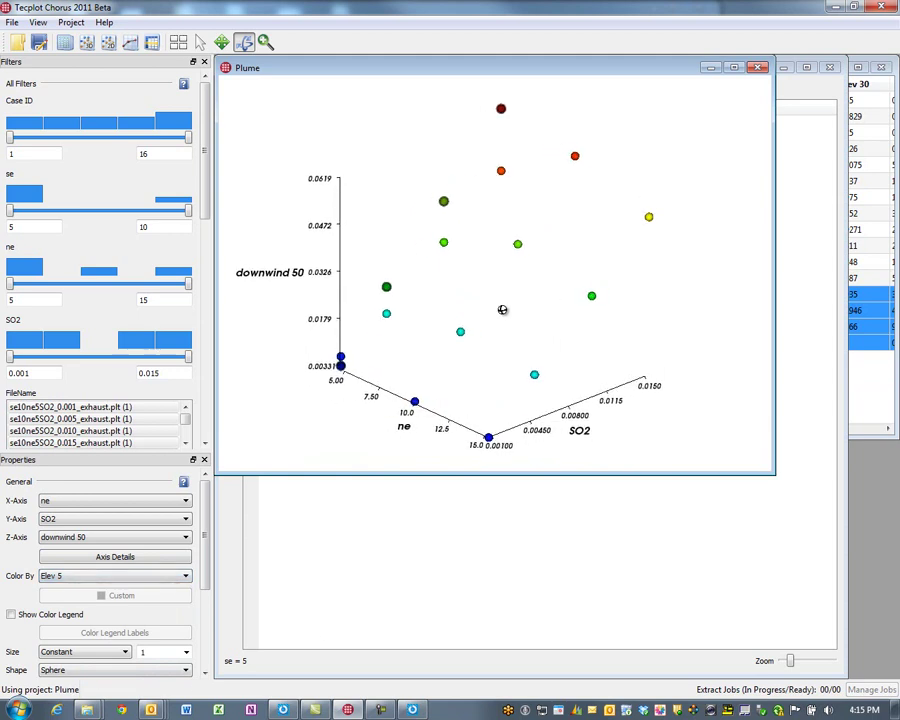
# Create a Quadratic Response Surface surrogate model for the scatter plot from the variables SO2, ne and se.
pyautogui.moveTo(202, 492); pyautogui.dragTo(204, 584)
pyautogui.click(135, 590)
pyautogui.moveTo(363, 318); pyautogui.dragTo(365, 344)
pyautogui.click(446, 316)
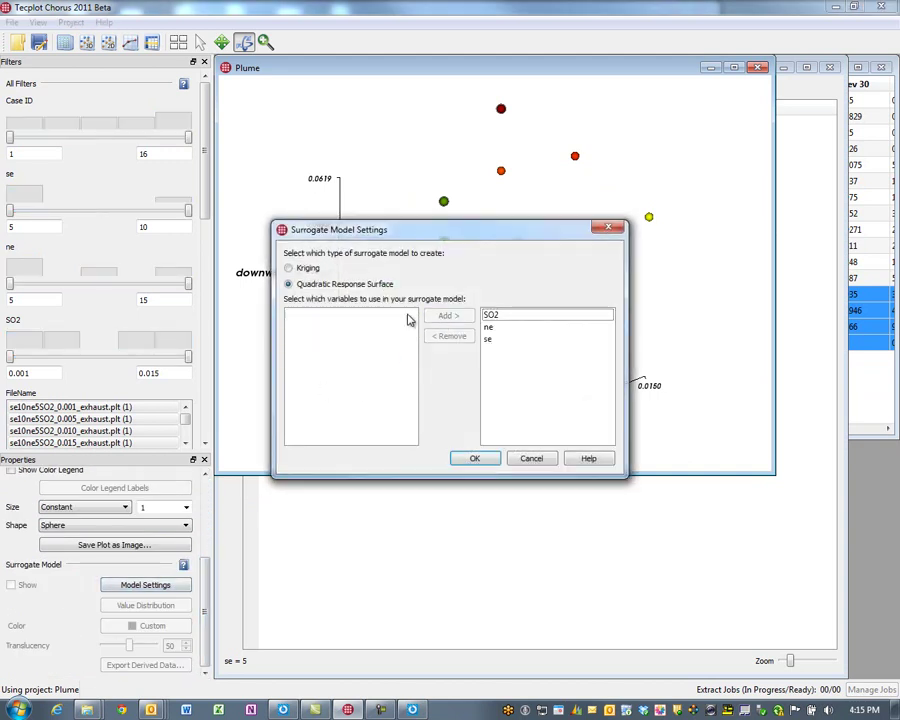
pyautogui.click(475, 459)
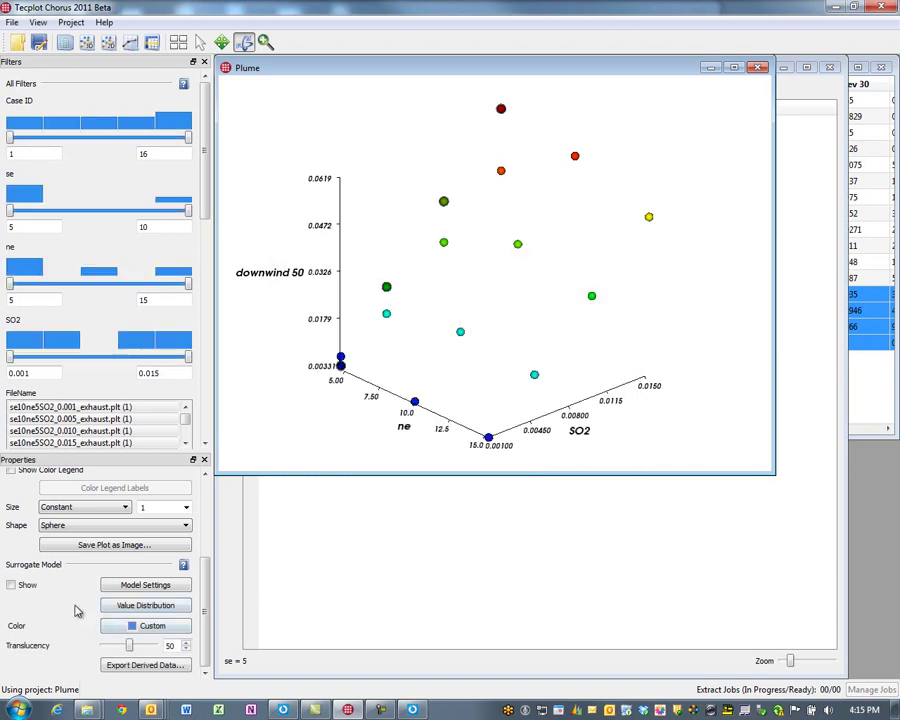
# Show the surrogate model surface on the scatter plot and examine from several angles how it fits the points.
pyautogui.click(12, 585)
pyautogui.moveTo(582, 342); pyautogui.dragTo(528, 390)
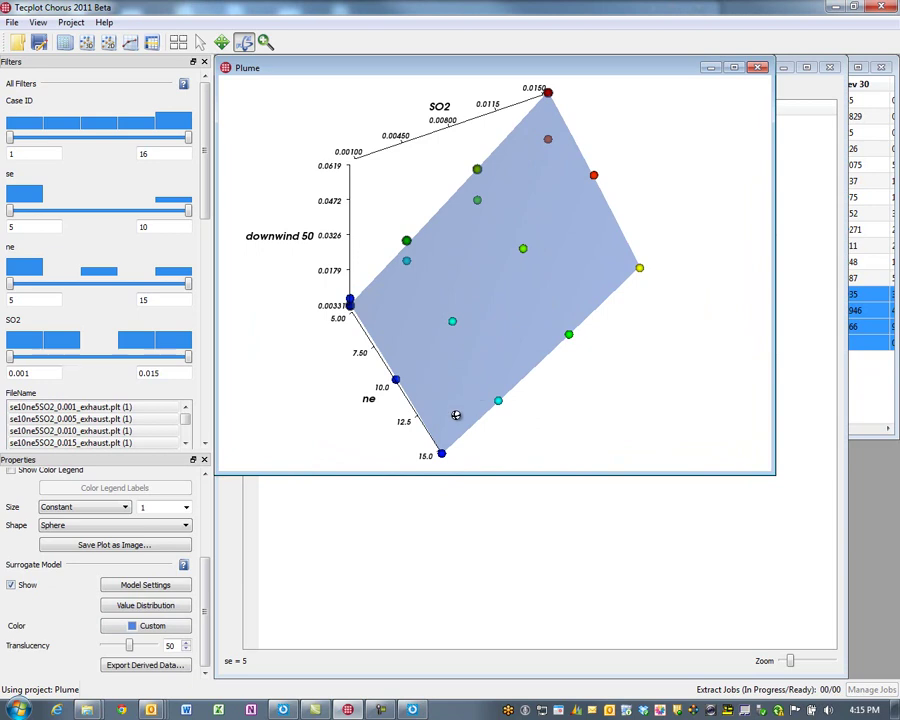
pyautogui.moveTo(508, 390); pyautogui.dragTo(495, 370)
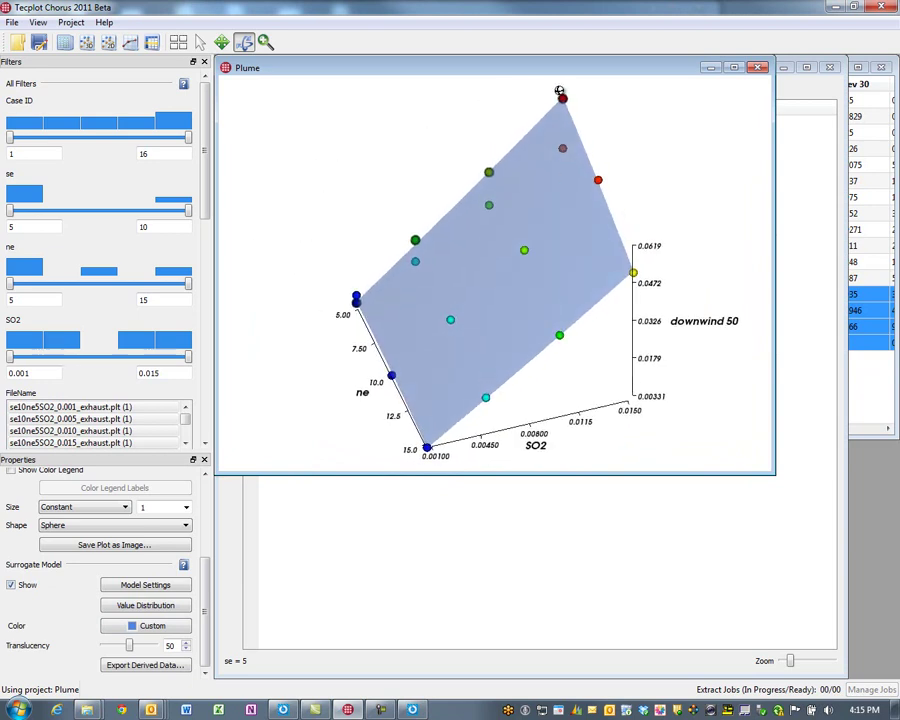
pyautogui.moveTo(618, 281); pyautogui.dragTo(660, 242)
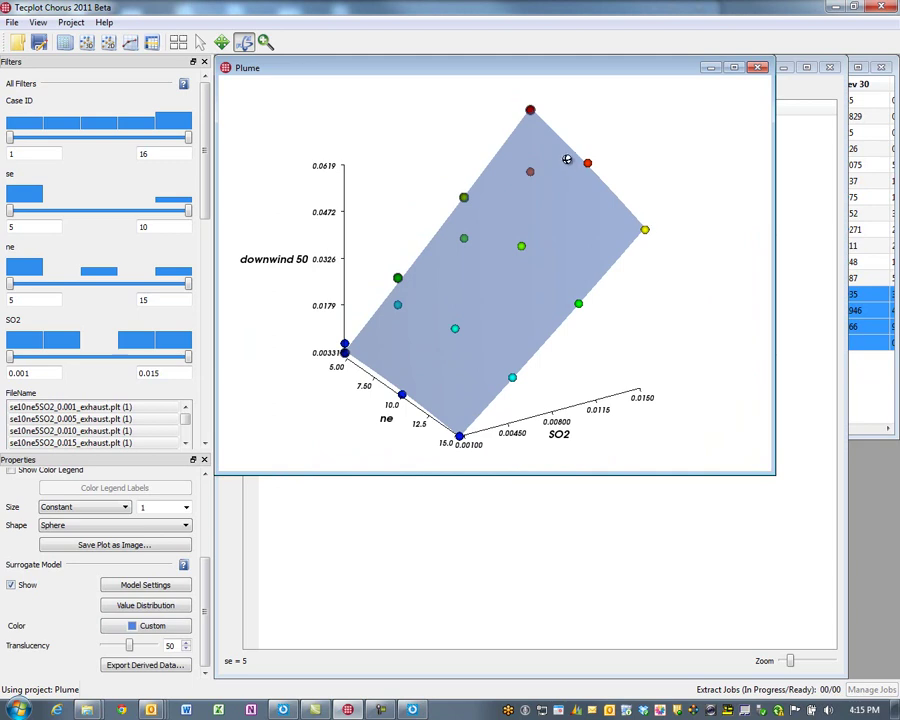
pyautogui.moveTo(603, 195); pyautogui.dragTo(613, 262)
pyautogui.moveTo(589, 304); pyautogui.dragTo(597, 267)
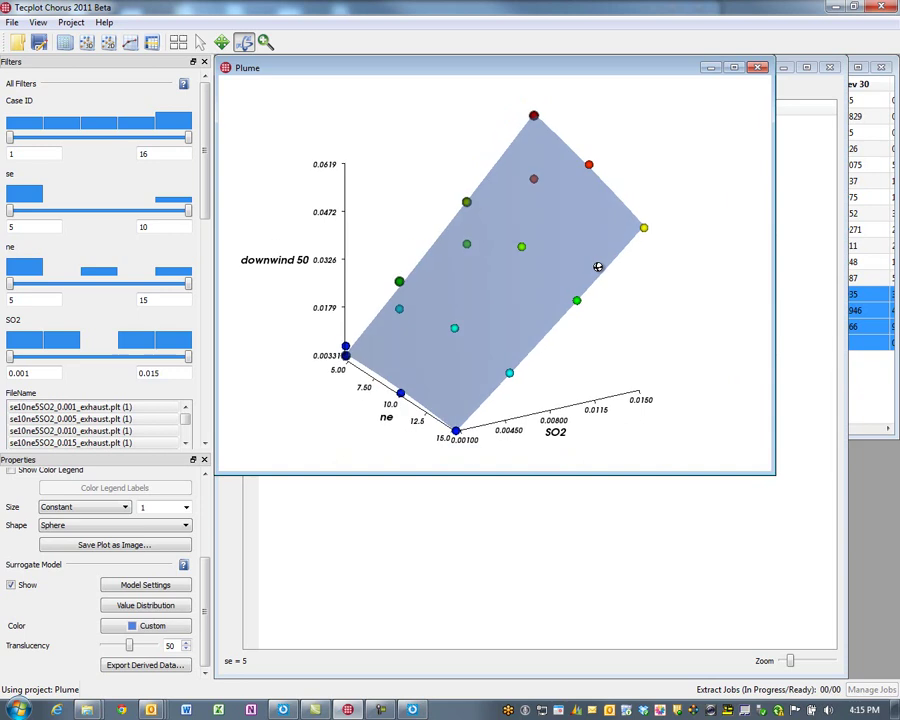
pyautogui.moveTo(550, 327); pyautogui.dragTo(516, 354)
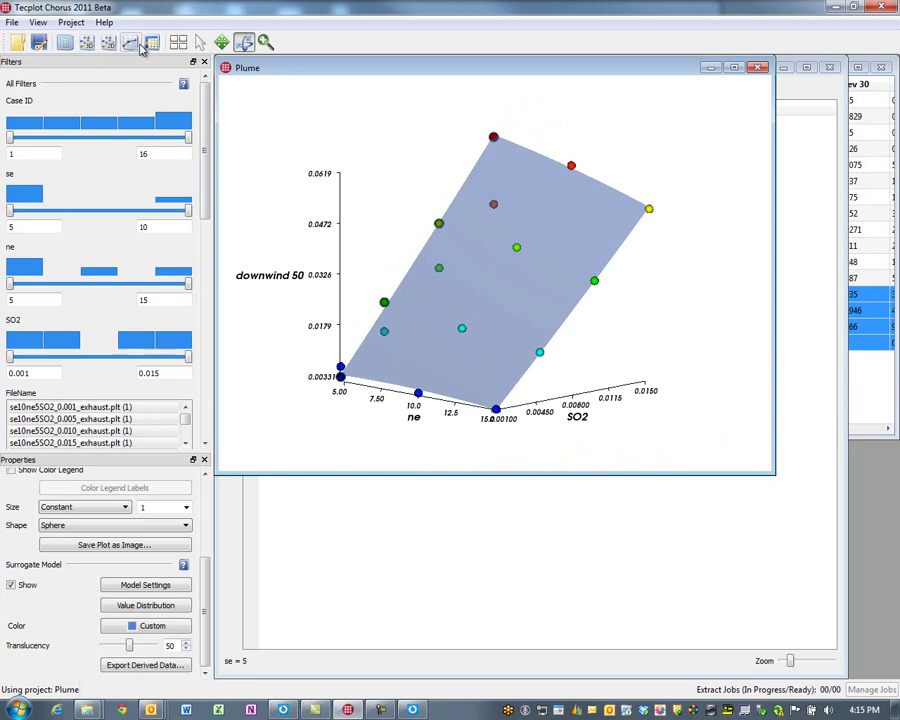
# Create a line plot with SO2 on the X axis and downwind 50 on the Y axis.
pyautogui.click(89, 41)
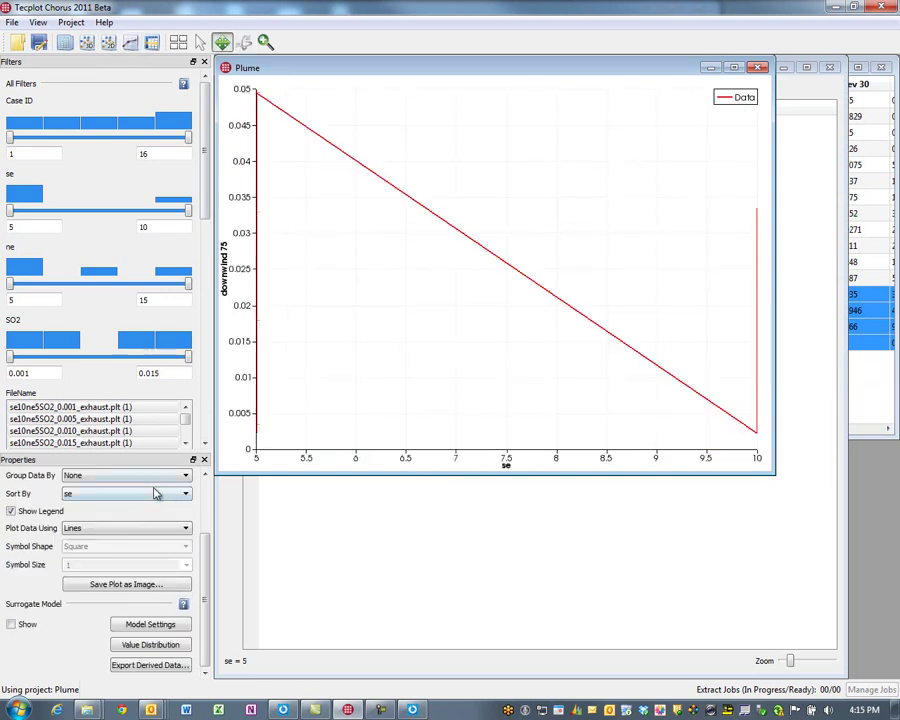
pyautogui.click(121, 482)
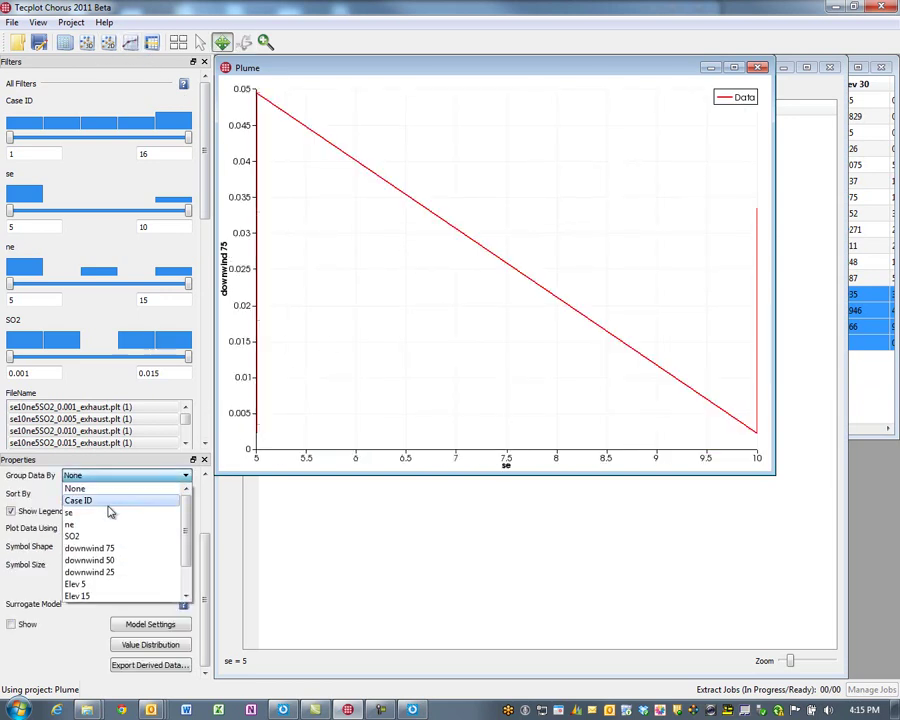
pyautogui.moveTo(205, 555); pyautogui.dragTo(208, 482)
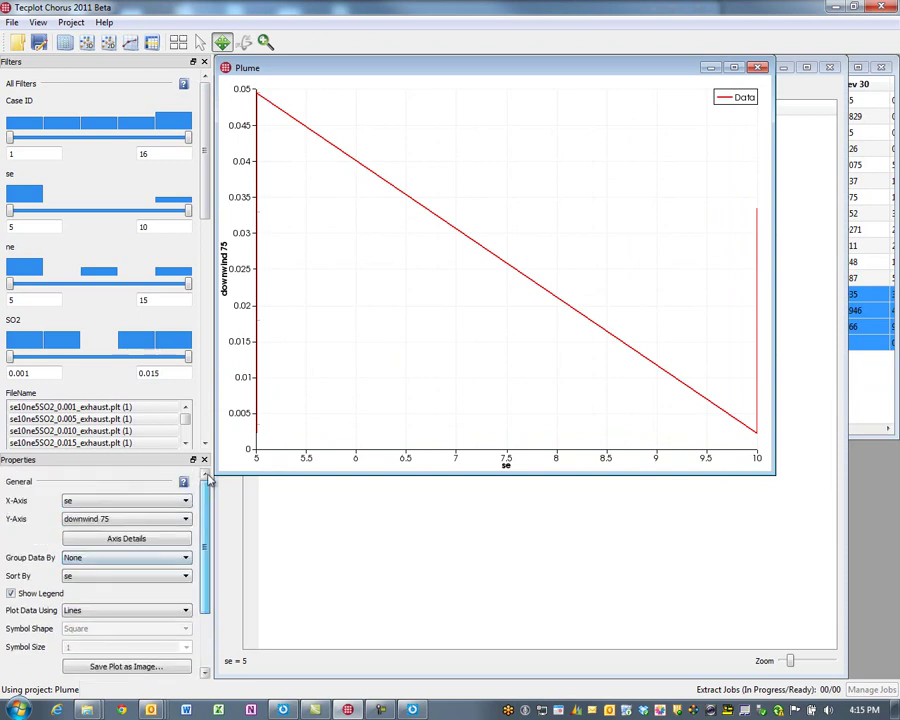
pyautogui.click(152, 502)
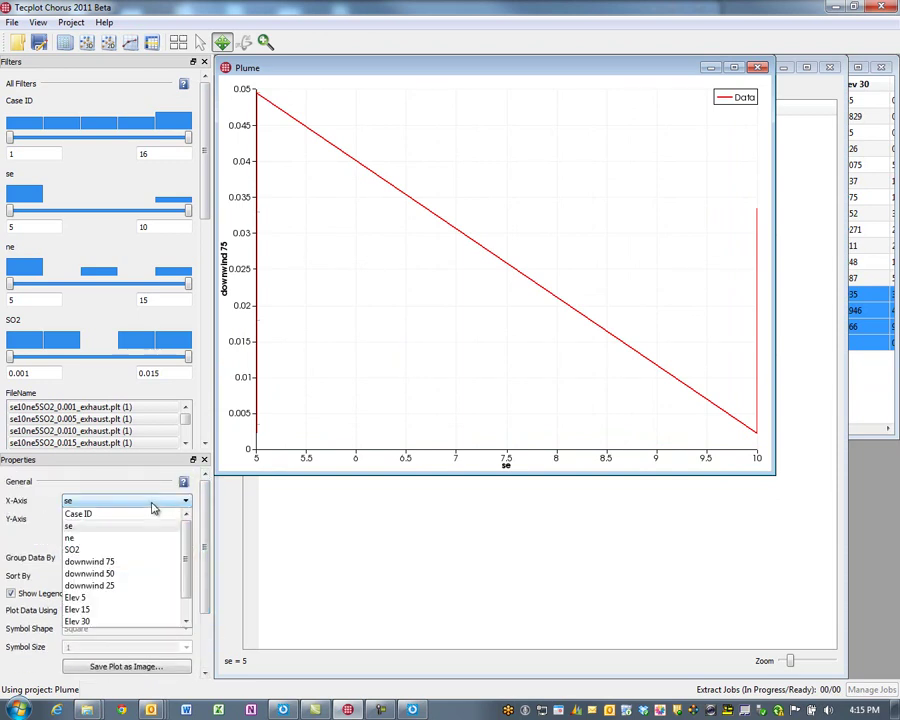
pyautogui.click(116, 550)
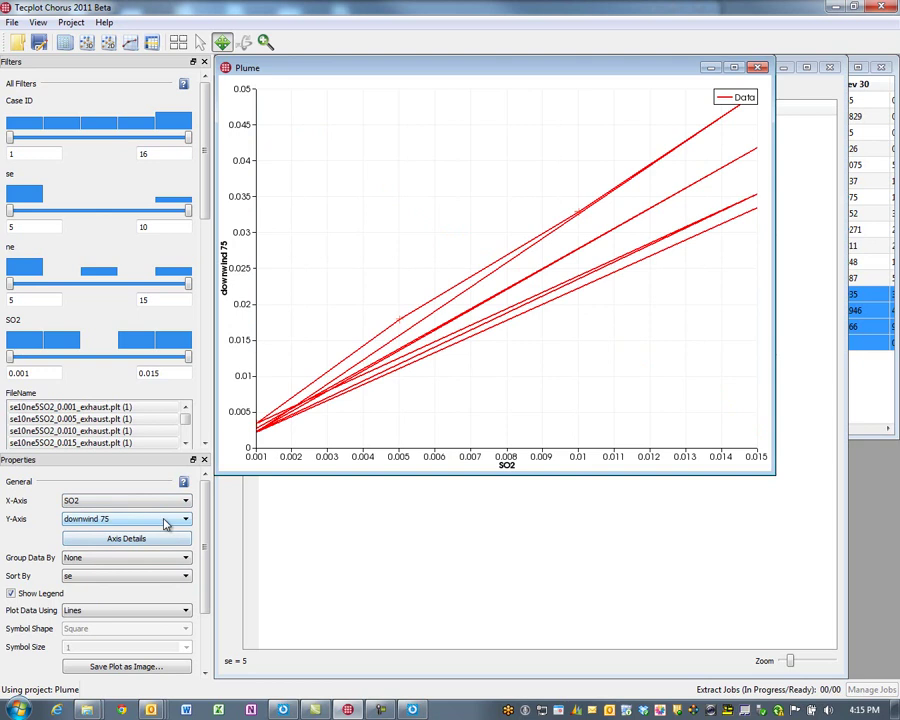
pyautogui.click(156, 520)
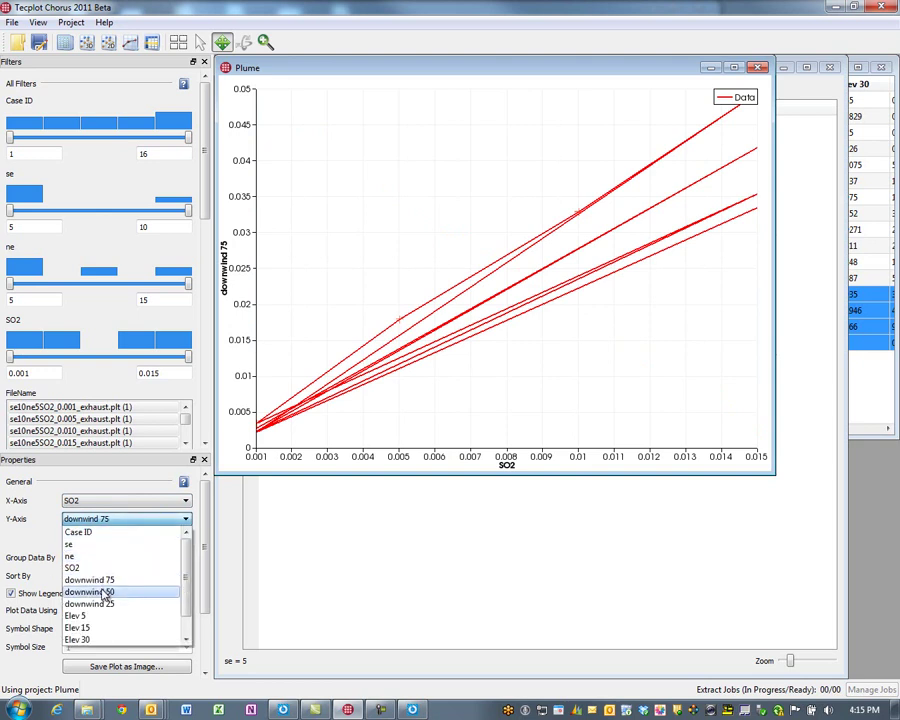
pyautogui.click(140, 593)
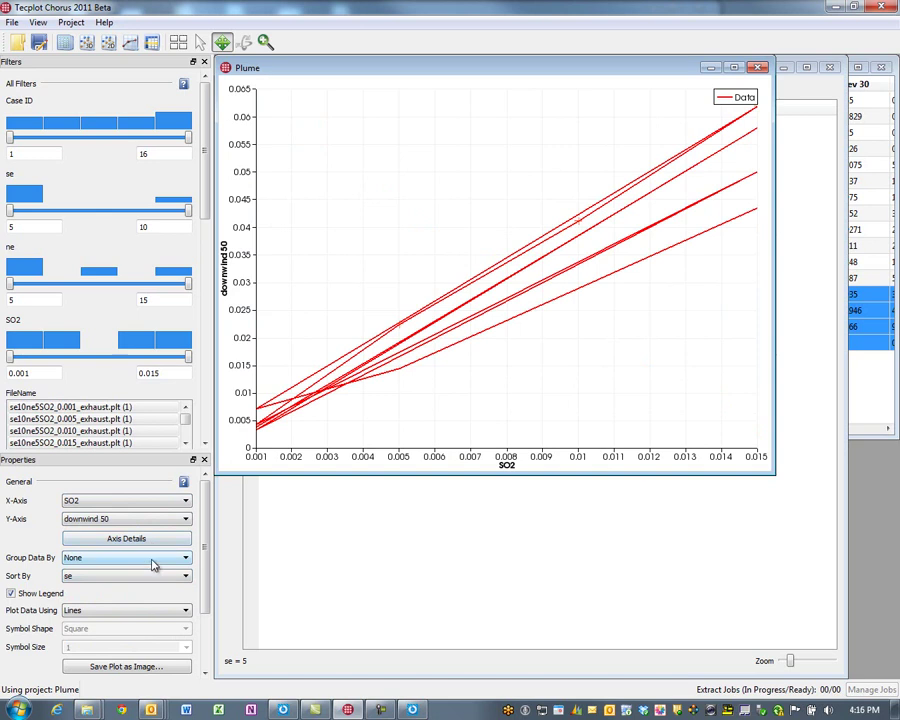
# Group the line plot's data by ne and sort it by SO2.
pyautogui.click(153, 565)
pyautogui.click(109, 606)
pyautogui.click(239, 541)
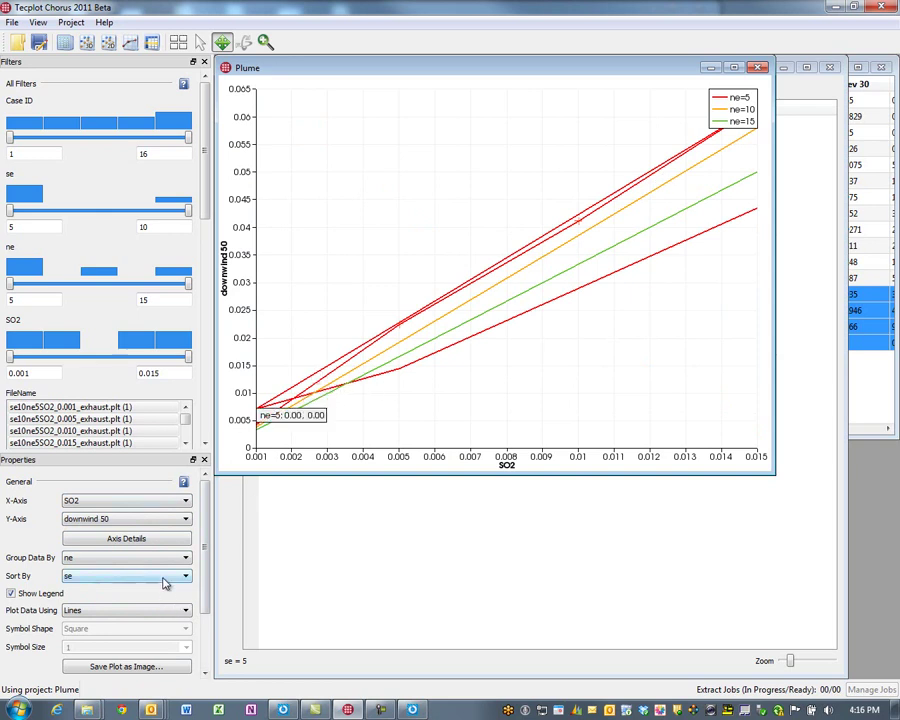
pyautogui.click(112, 578)
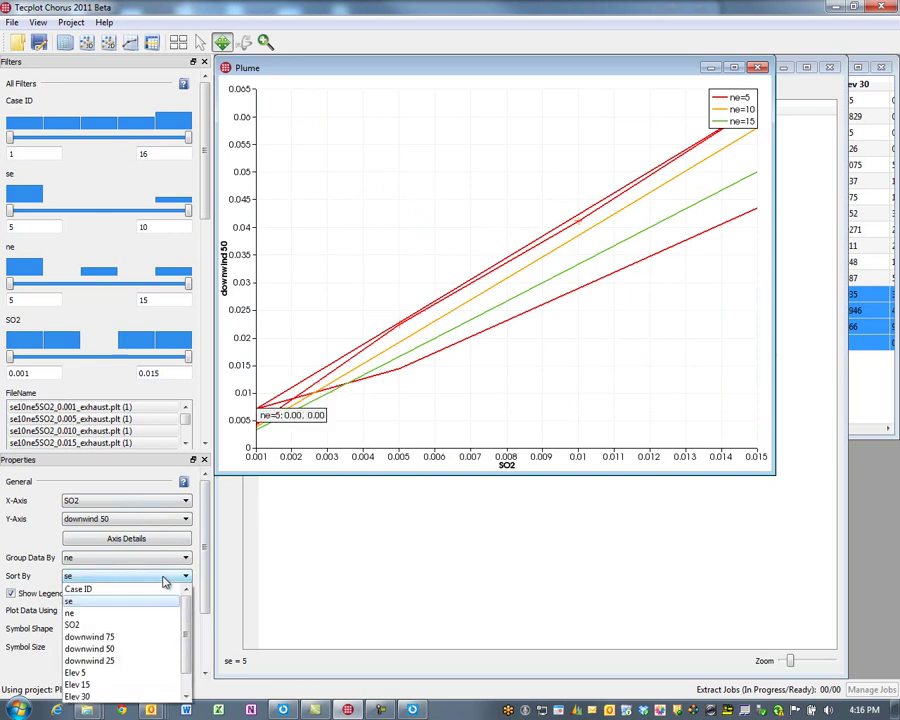
pyautogui.click(104, 625)
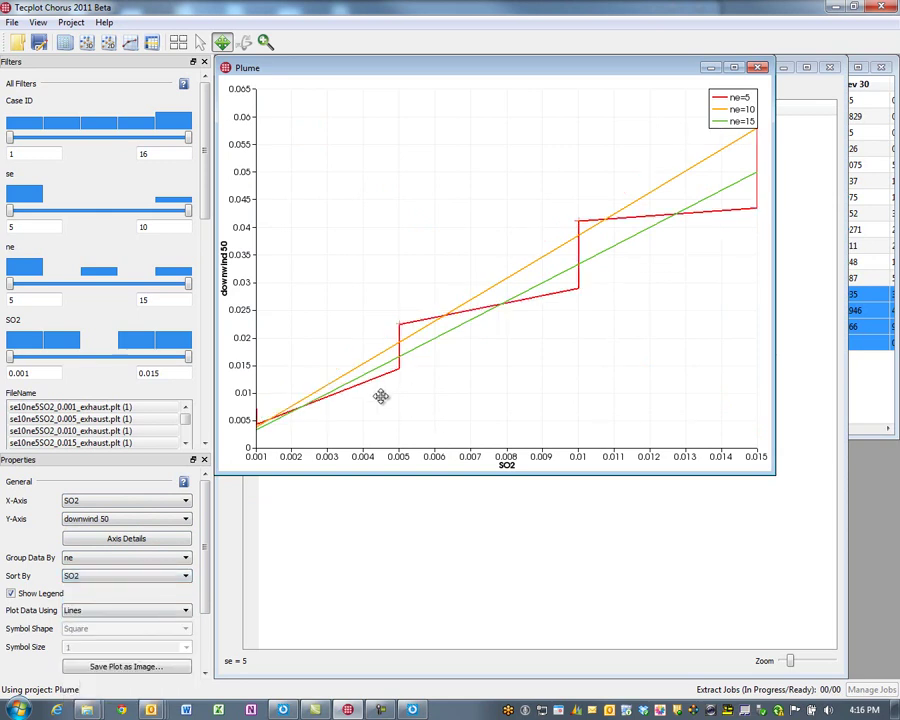
# Restrict the se filter to 5 and show the surrogate model curves on the line plot.
pyautogui.moveTo(580, 221)
pyautogui.moveTo(188, 210); pyautogui.dragTo(56, 229)
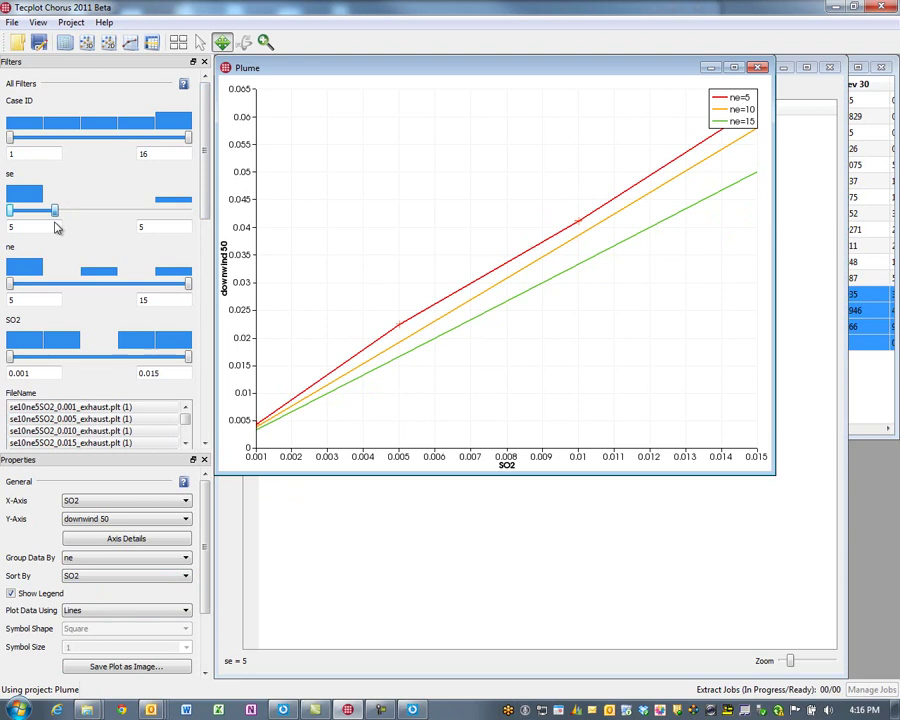
pyautogui.moveTo(200, 535); pyautogui.dragTo(201, 635)
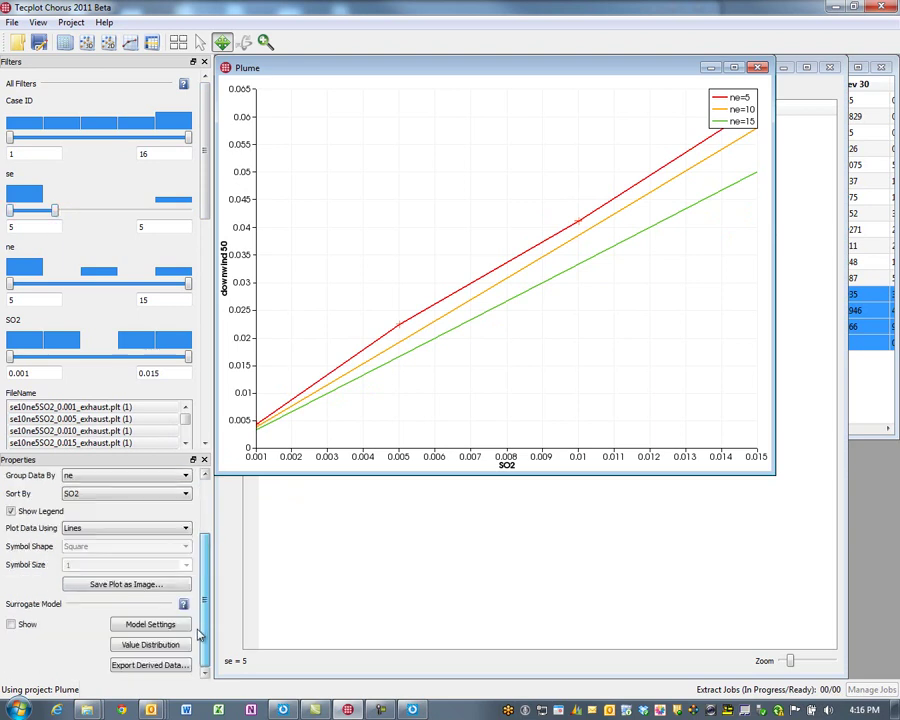
pyautogui.click(12, 624)
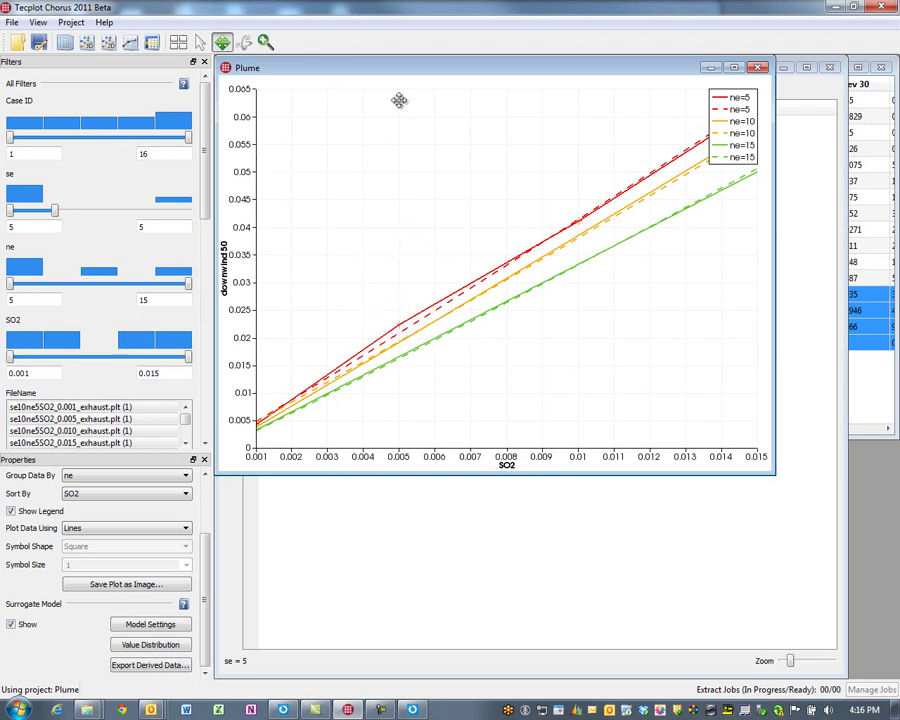
# View the image of the case at SO2 = 0.005 on the line plot's ne = 5 curve.
pyautogui.click(201, 42)
pyautogui.moveTo(410, 338); pyautogui.dragTo(428, 345)
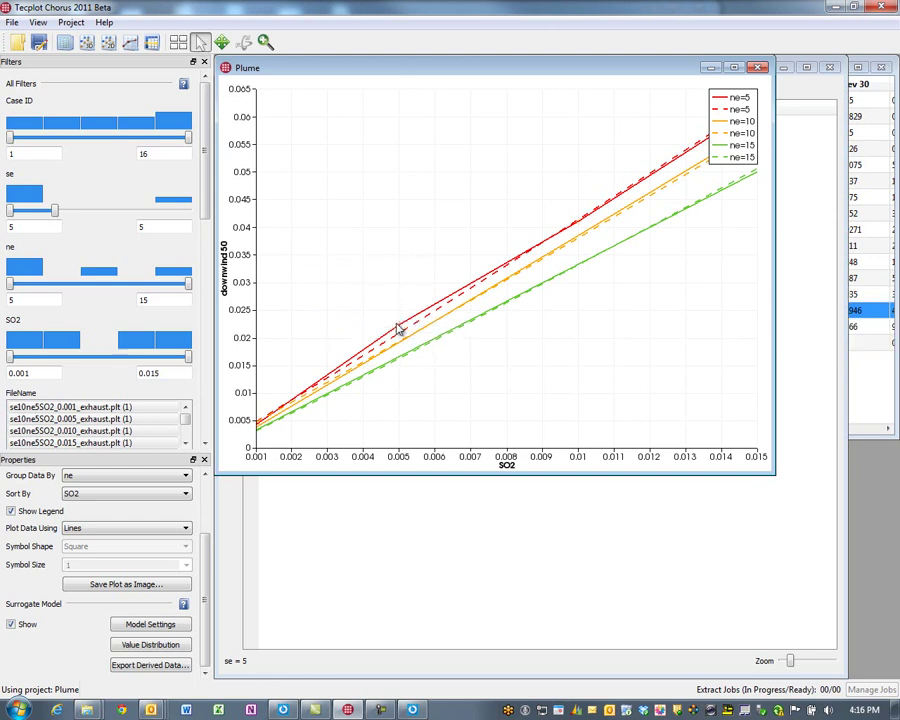
pyautogui.rightClick(398, 328)
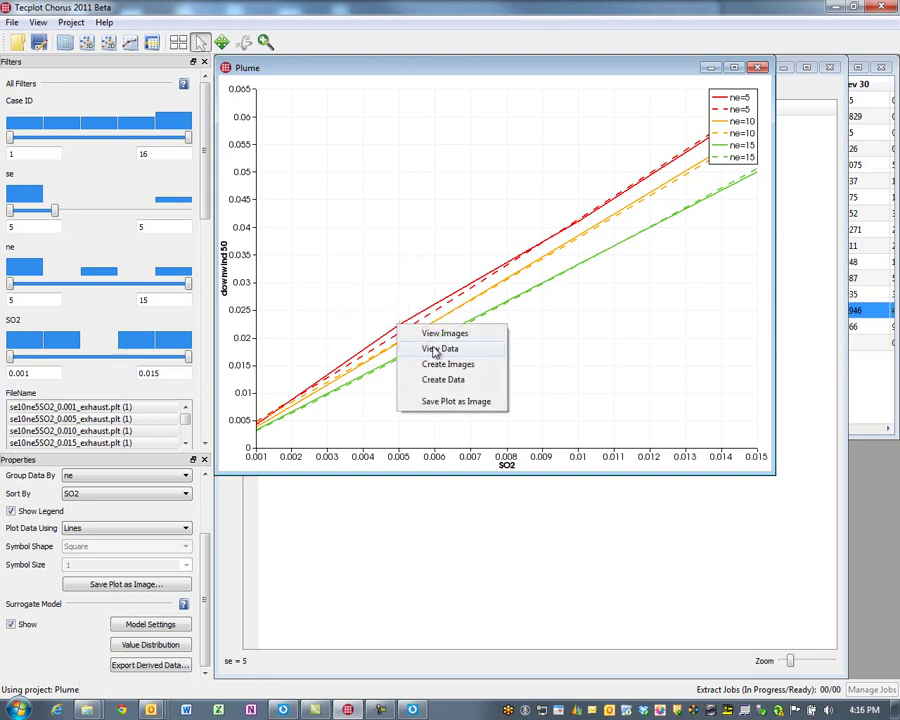
pyautogui.click(440, 334)
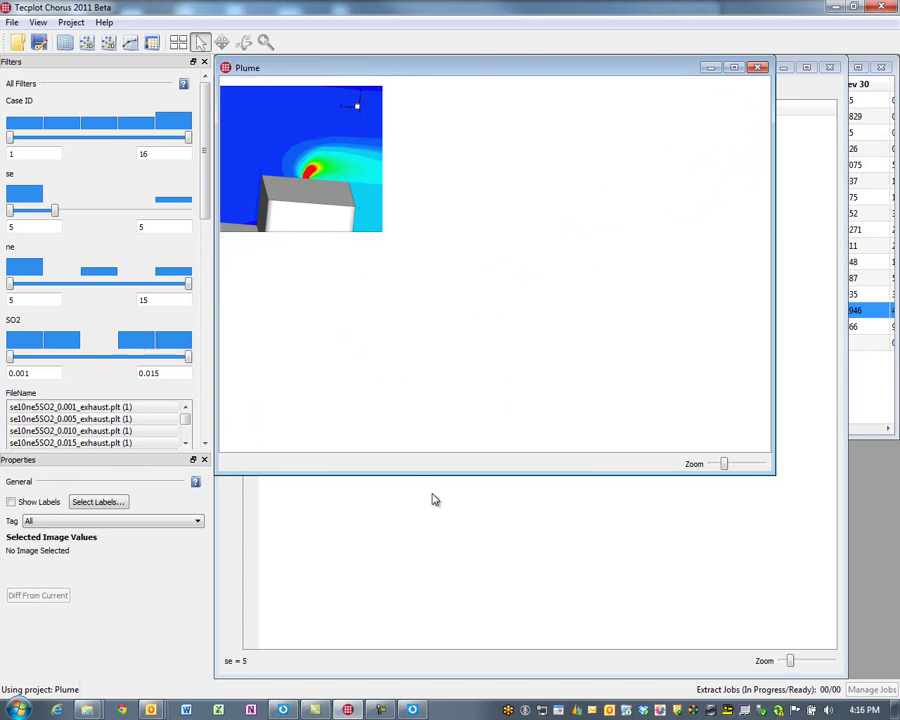
# Switch to the Tecplot data view and show page 1 with the se = 10, ne = 5, SO2 = 0.01 case.
pyautogui.click(414, 711)
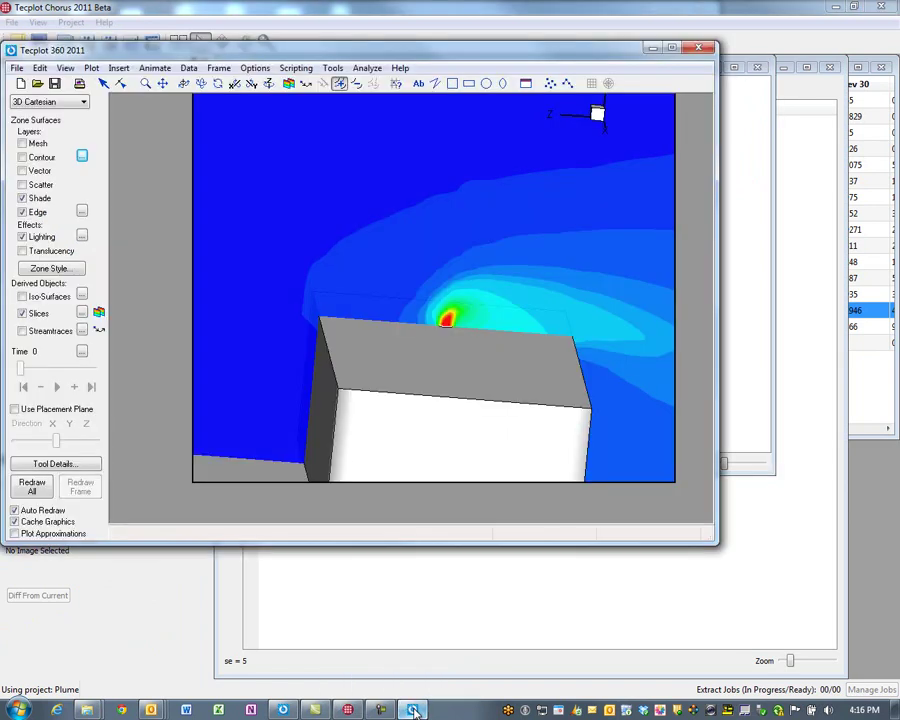
pyautogui.click(284, 711)
pyautogui.click(125, 131)
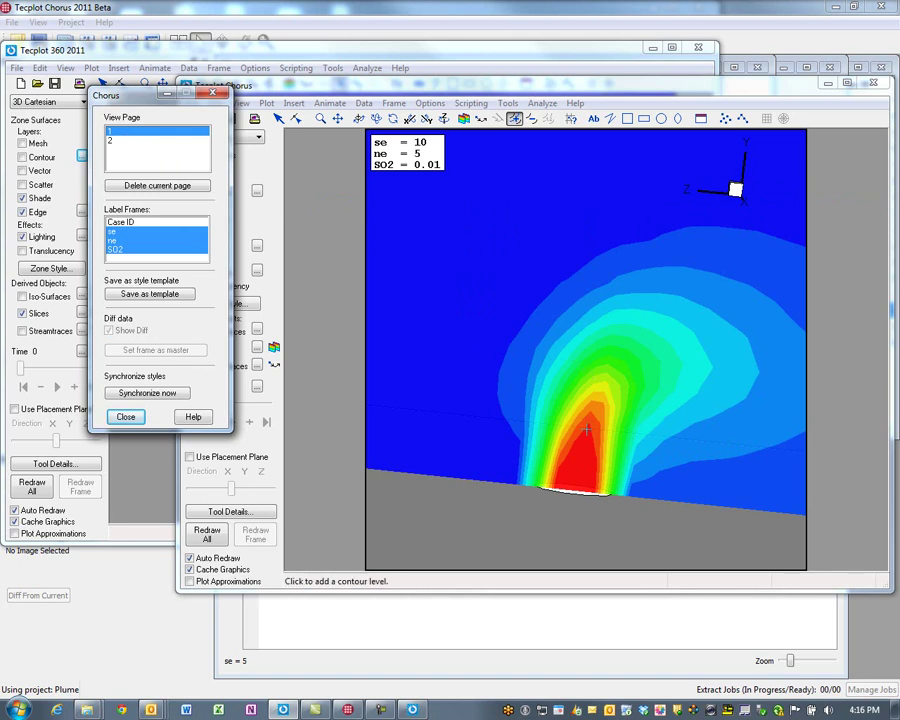
# Zoom out to the whole building and add three contour levels at points downwind in the plume.
pyautogui.moveTo(677, 482); pyautogui.dragTo(628, 132)
pyautogui.moveTo(642, 363); pyautogui.dragTo(540, 374)
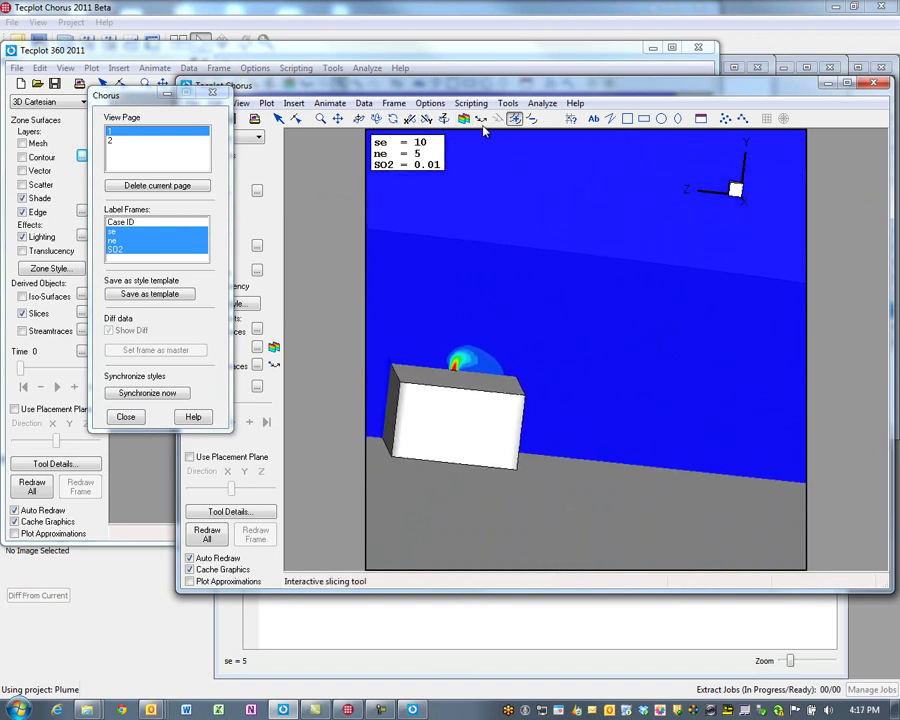
pyautogui.click(647, 422)
pyautogui.click(733, 438)
pyautogui.click(788, 446)
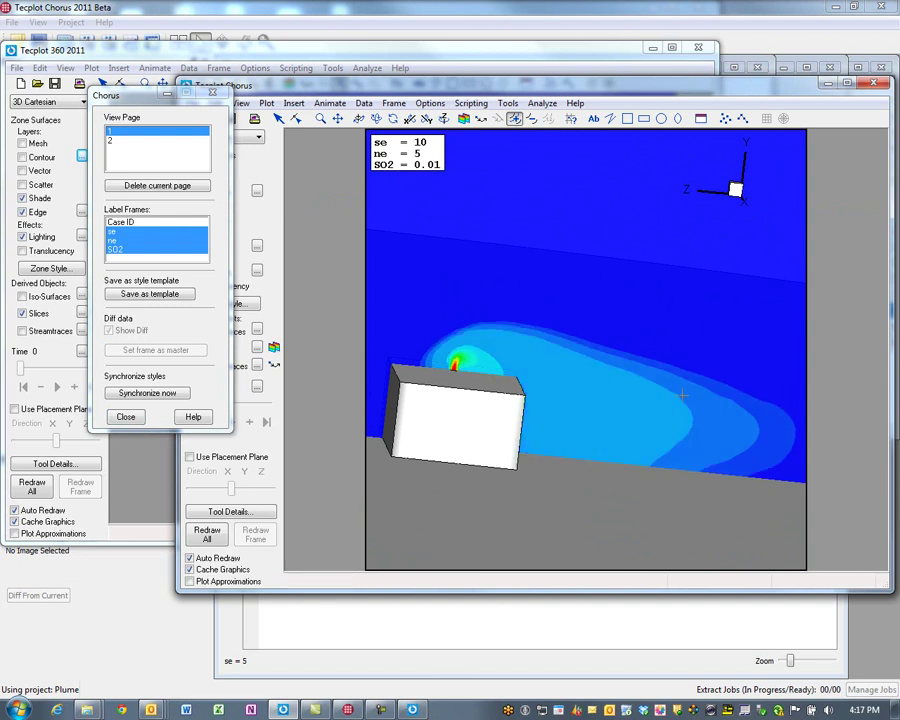
# Save the current plot style as the style template rr2 and return to the Plume project in Tecplot Chorus.
pyautogui.click(155, 298)
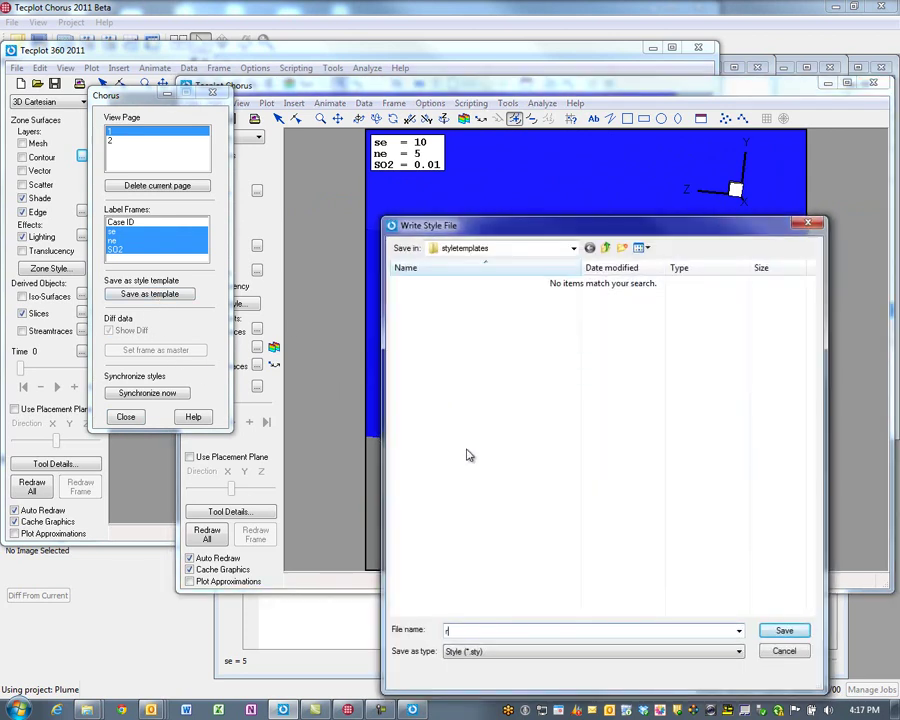
pyautogui.click(772, 630)
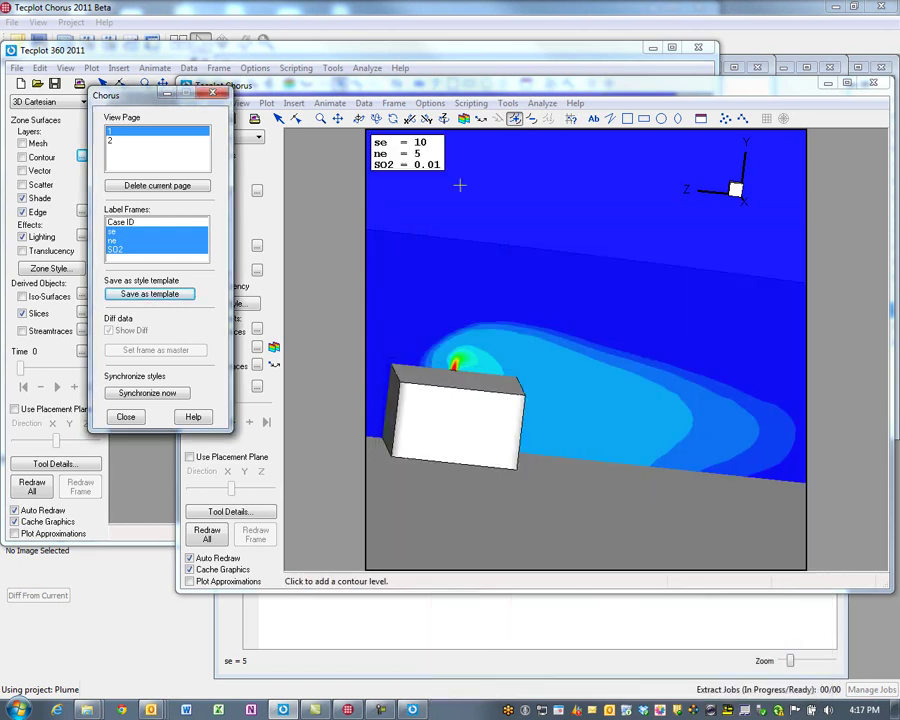
pyautogui.click(462, 36)
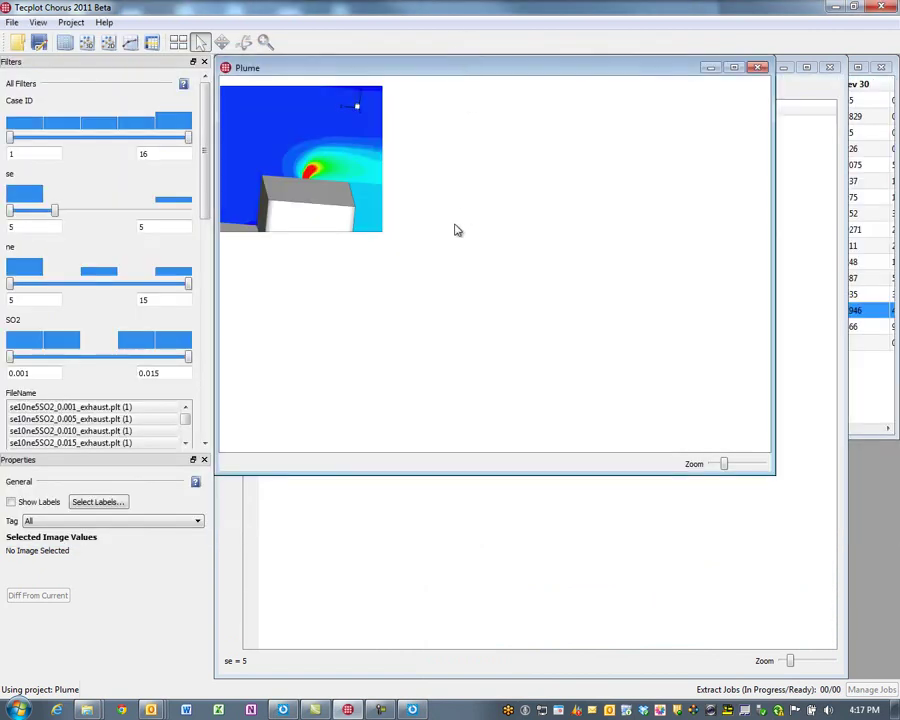
# Select all 16 cases in the table and start creating images of their Raw Sim Results with the rr2 style template.
pyautogui.click(862, 247)
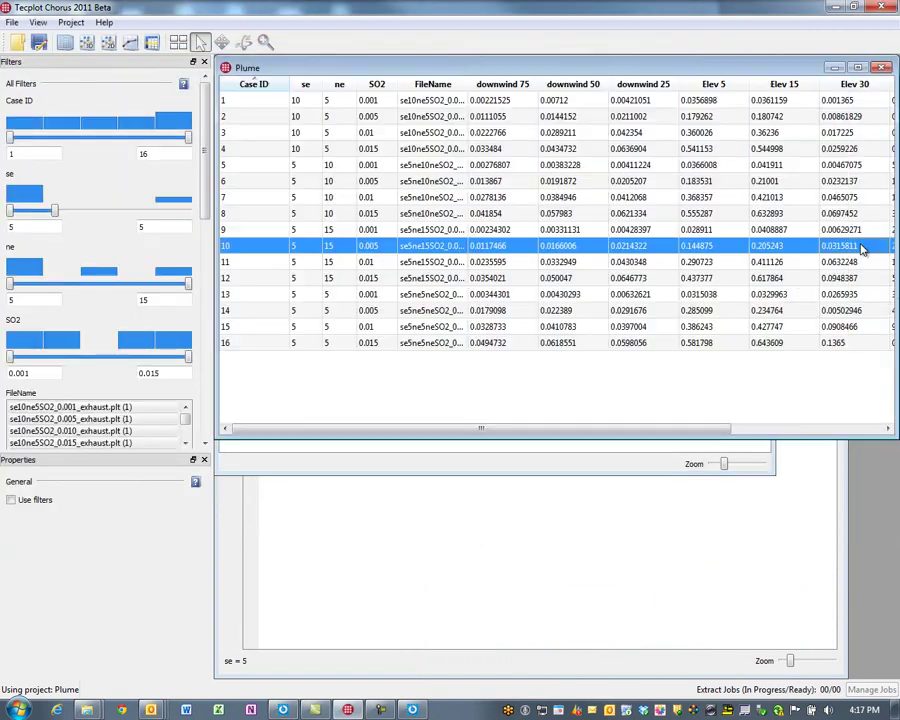
pyautogui.hotkey('ctrl', 'a')
pyautogui.rightClick(584, 216)
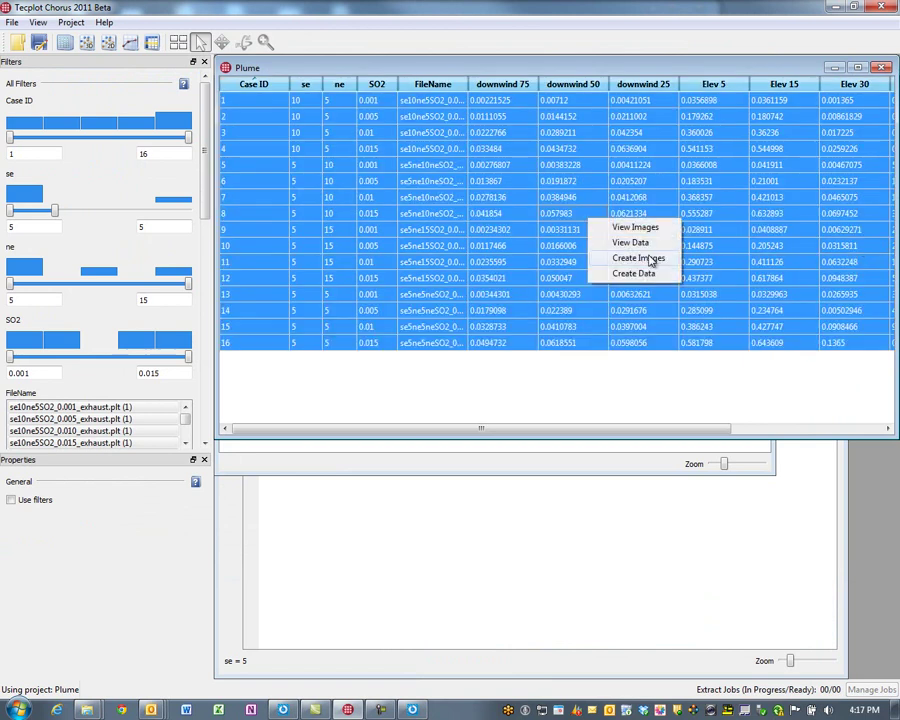
pyautogui.click(655, 260)
pyautogui.click(629, 184)
pyautogui.click(630, 201)
pyautogui.click(626, 359)
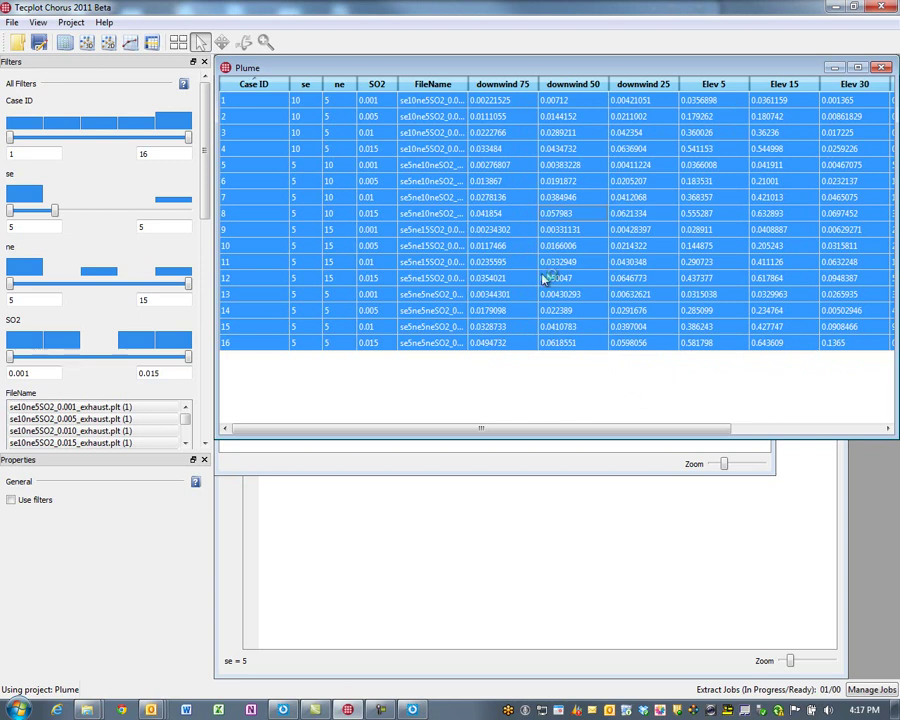
# Load the Raw Sim Results data of all selected cases for viewing with the rr2.sty style template.
pyautogui.rightClick(504, 320)
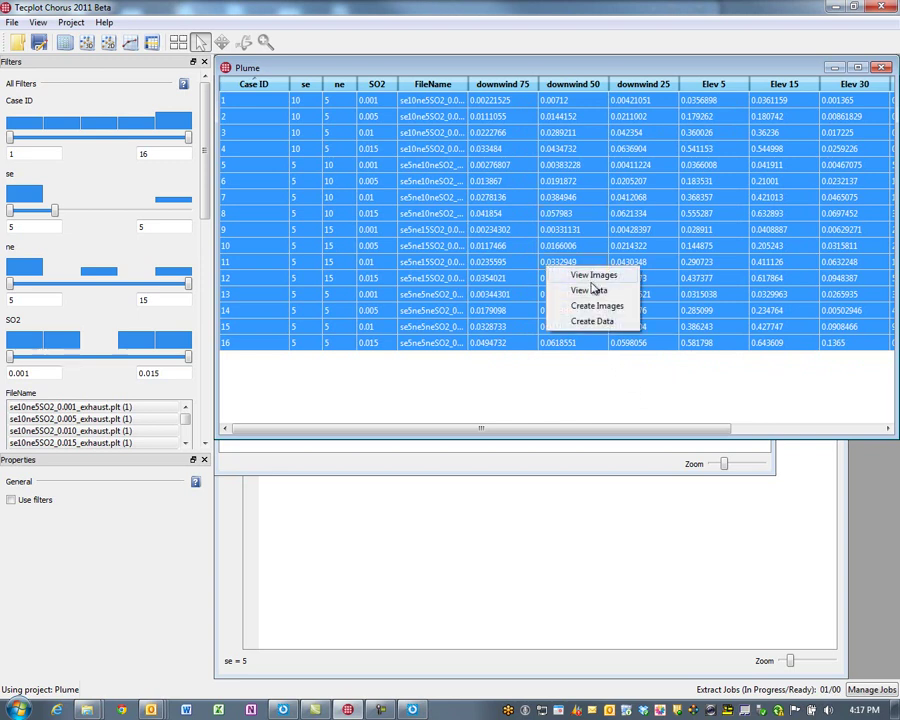
pyautogui.click(603, 348)
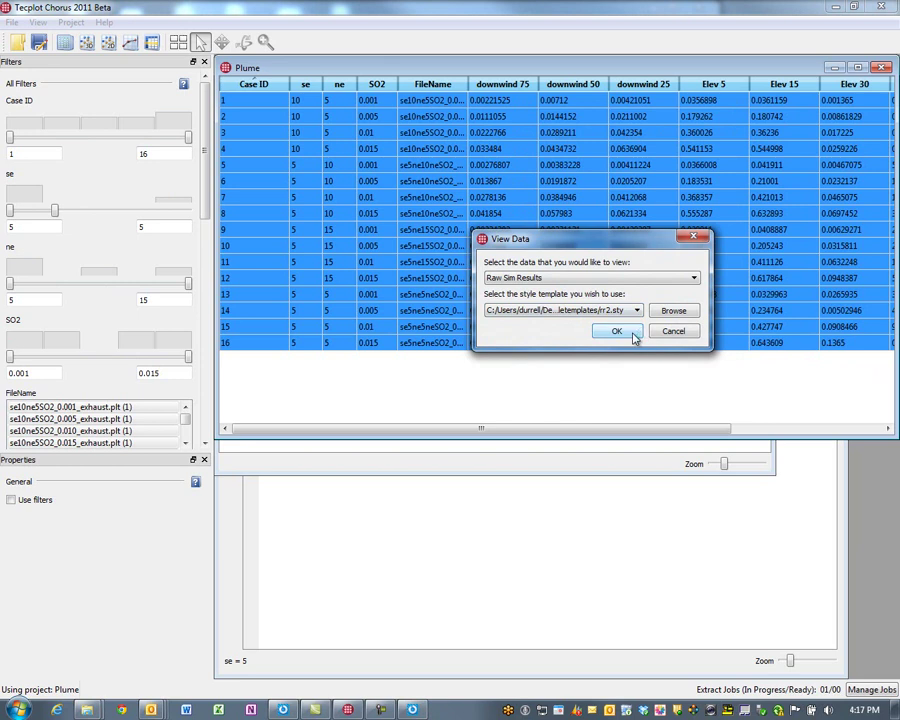
pyautogui.click(616, 332)
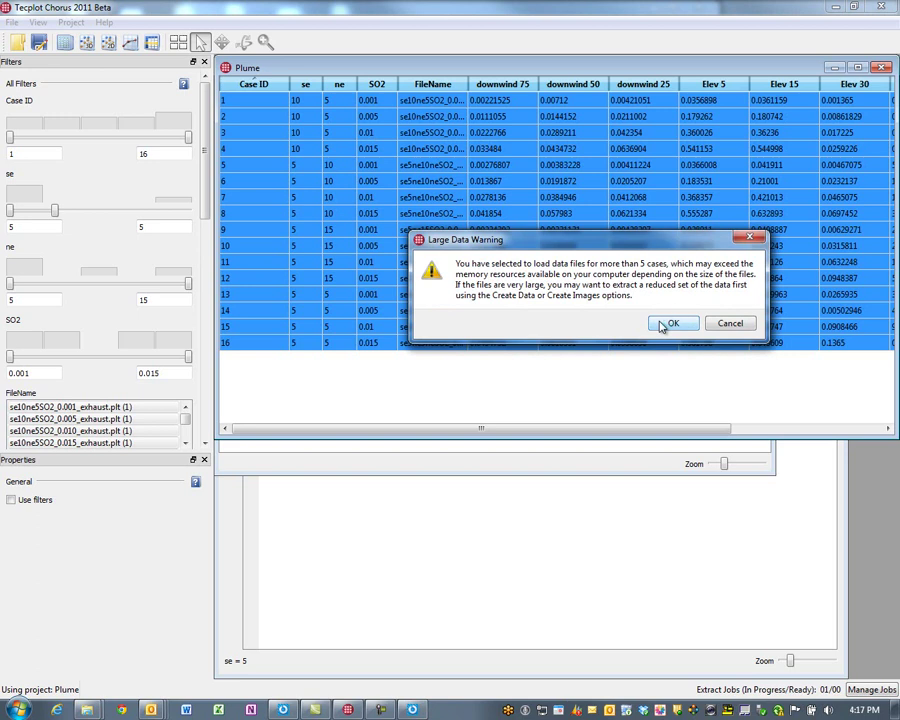
pyautogui.click(665, 324)
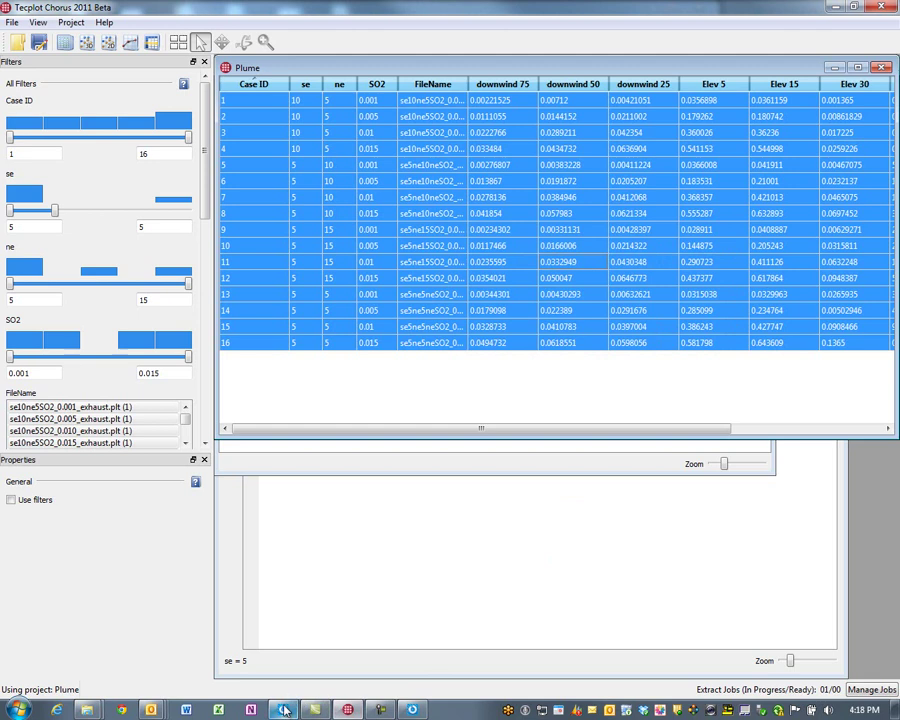
# Open another case table view and tile all the project's views.
pyautogui.moveTo(287, 710)
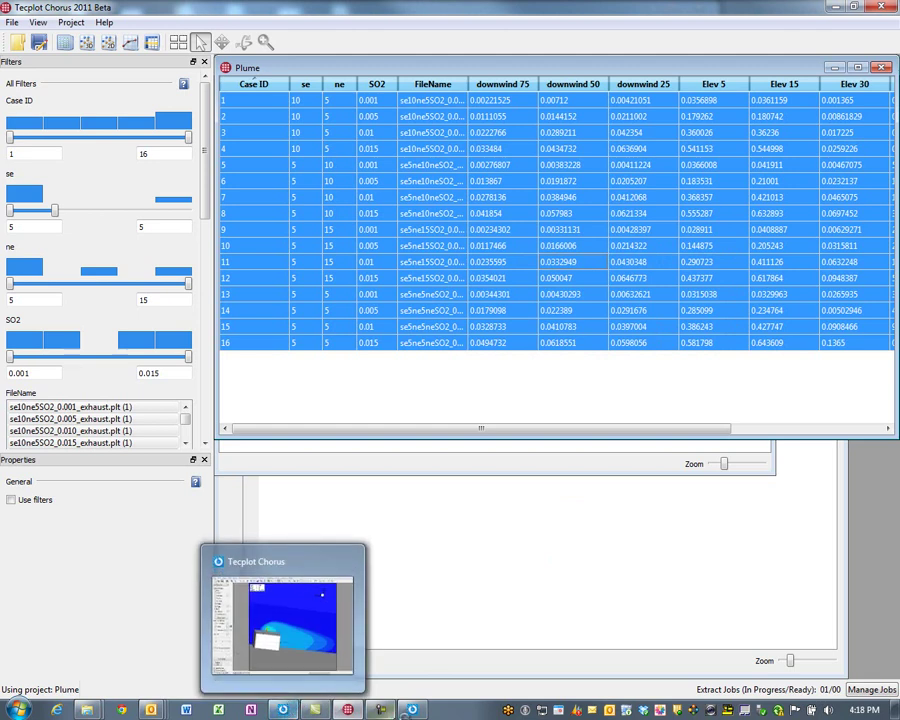
pyautogui.moveTo(412, 708)
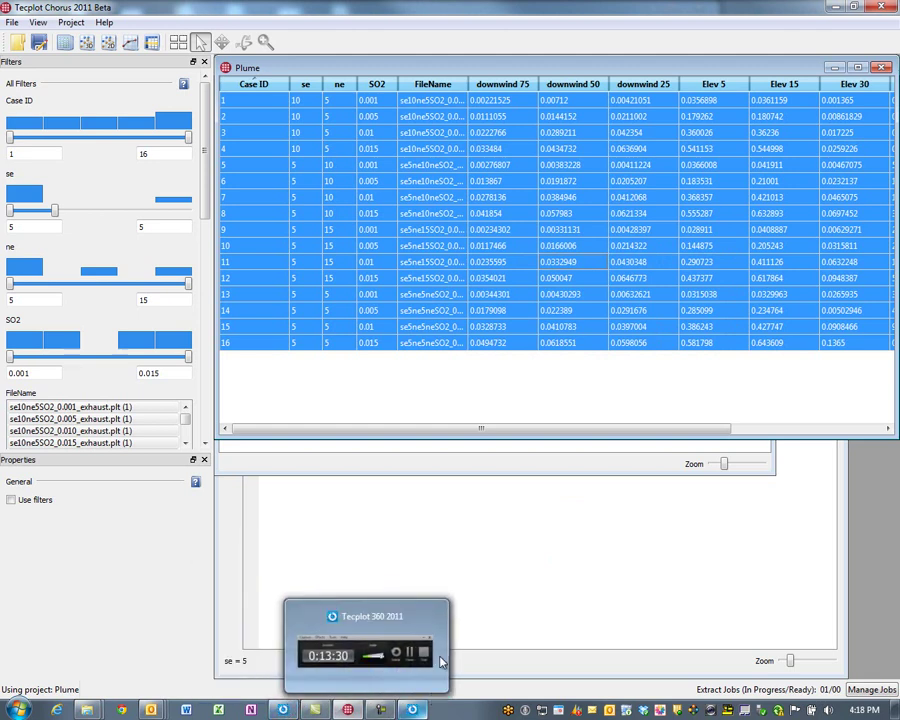
pyautogui.click(600, 575)
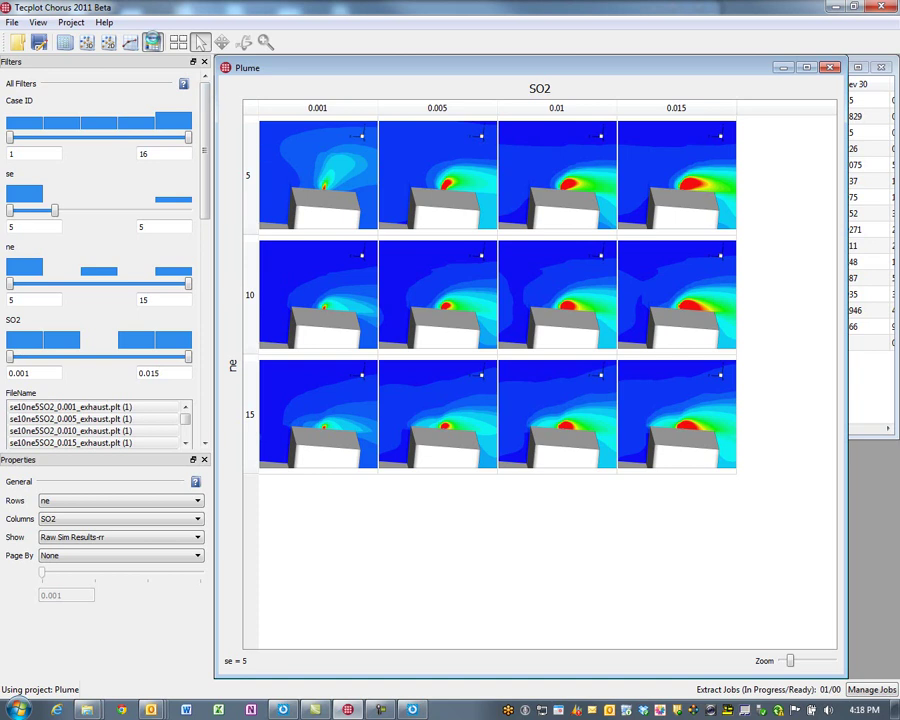
pyautogui.click(108, 40)
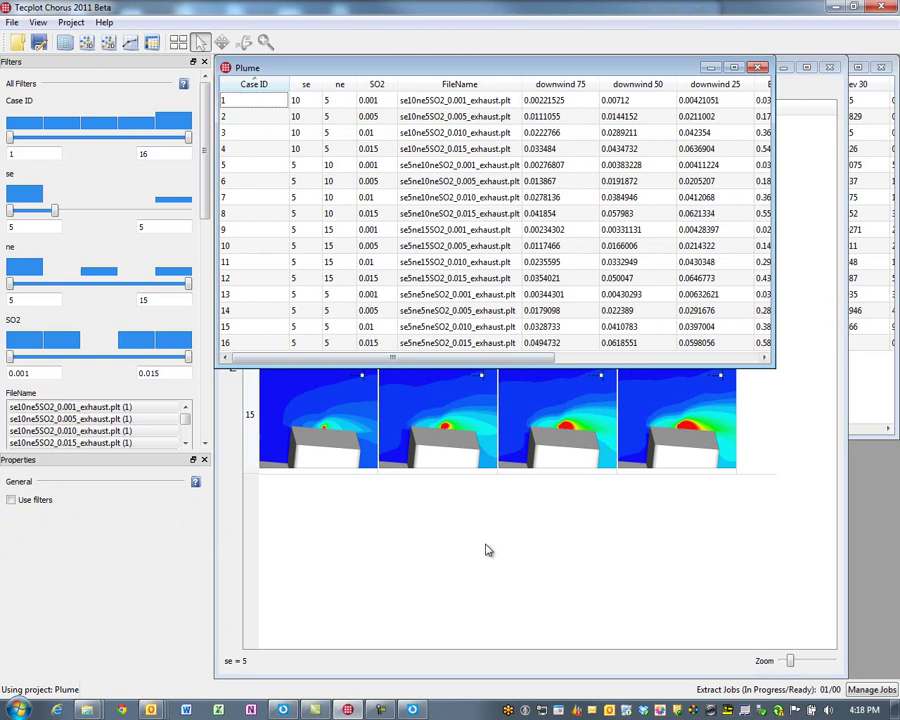
pyautogui.click(178, 42)
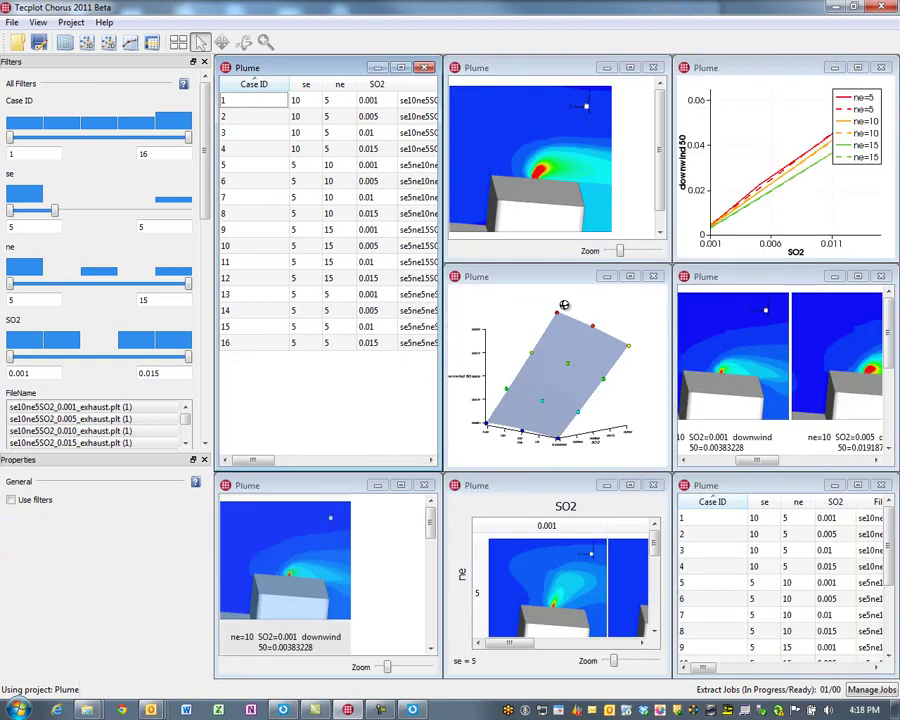
pyautogui.moveTo(536, 376)
pyautogui.mouseDown()
pyautogui.moveTo(530, 352)
pyautogui.moveTo(540, 376)
pyautogui.moveTo(532, 408)
pyautogui.moveTo(518, 362)
pyautogui.moveTo(542, 387)
pyautogui.mouseUp()
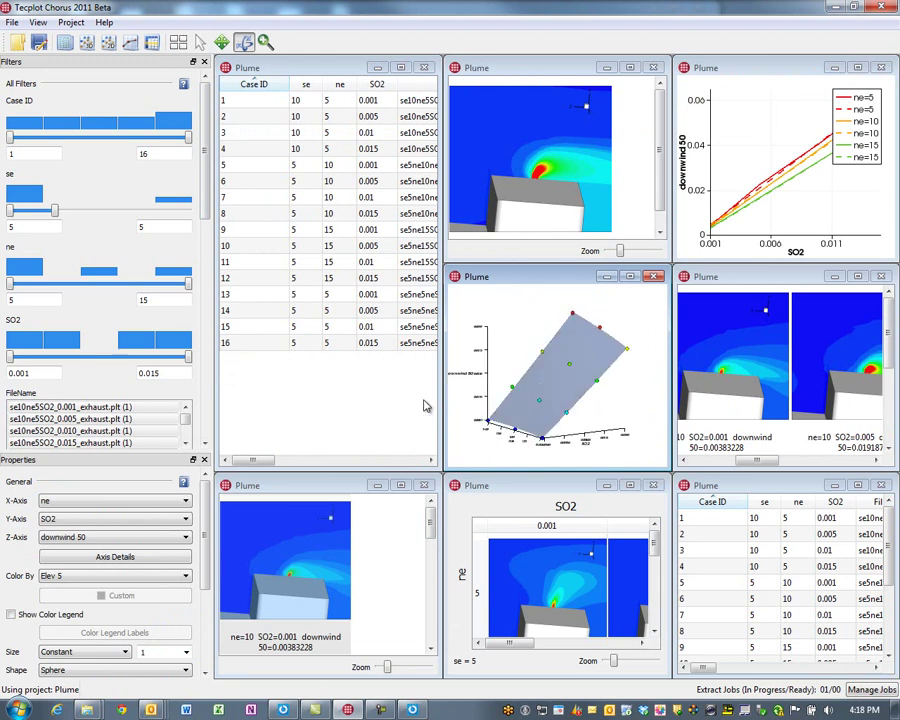
# Create a 3D scatter plot and set its Z-axis to Elev 5.
pyautogui.click(88, 42)
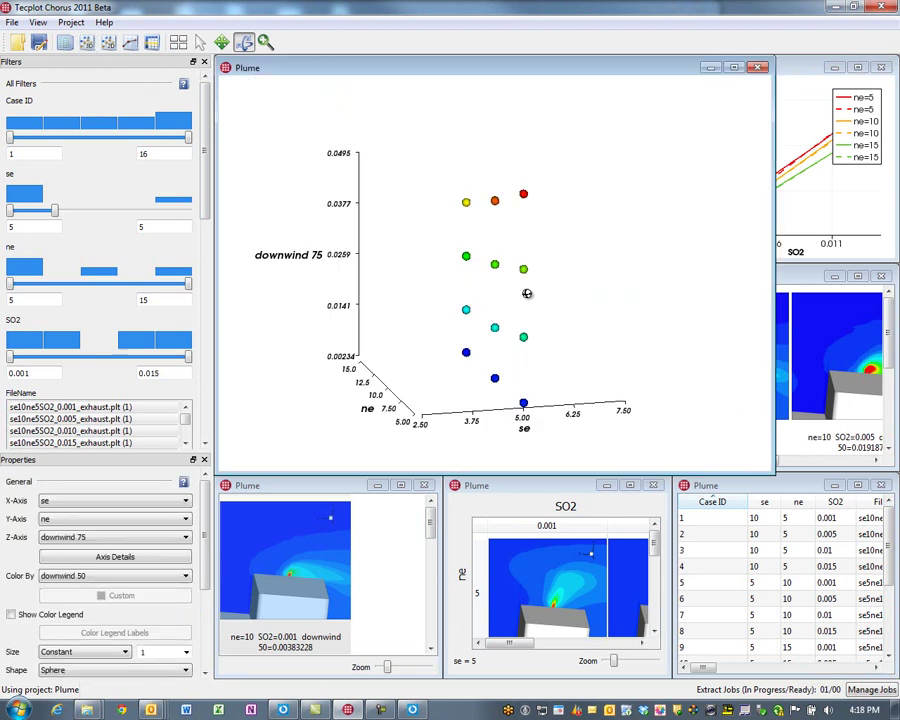
pyautogui.moveTo(526, 293); pyautogui.dragTo(267, 309)
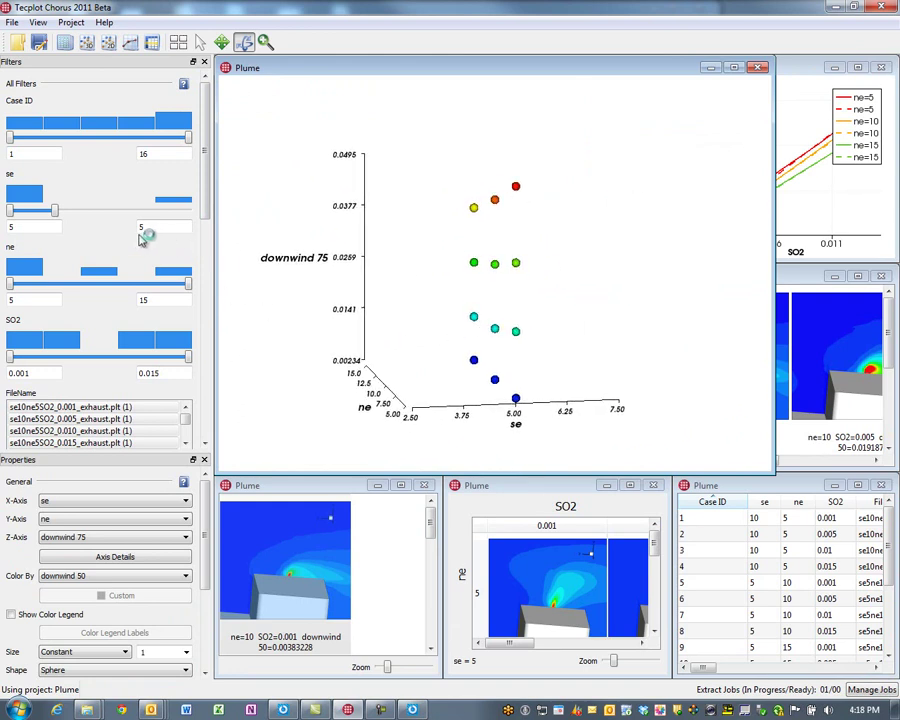
pyautogui.click(115, 539)
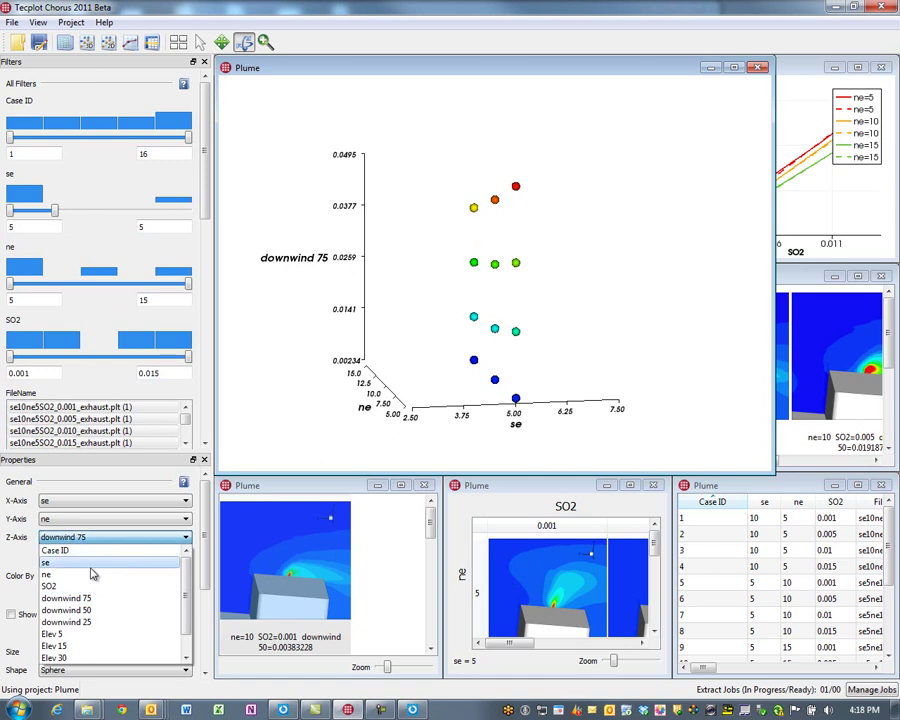
pyautogui.click(62, 634)
pyautogui.moveTo(548, 361); pyautogui.dragTo(585, 355)
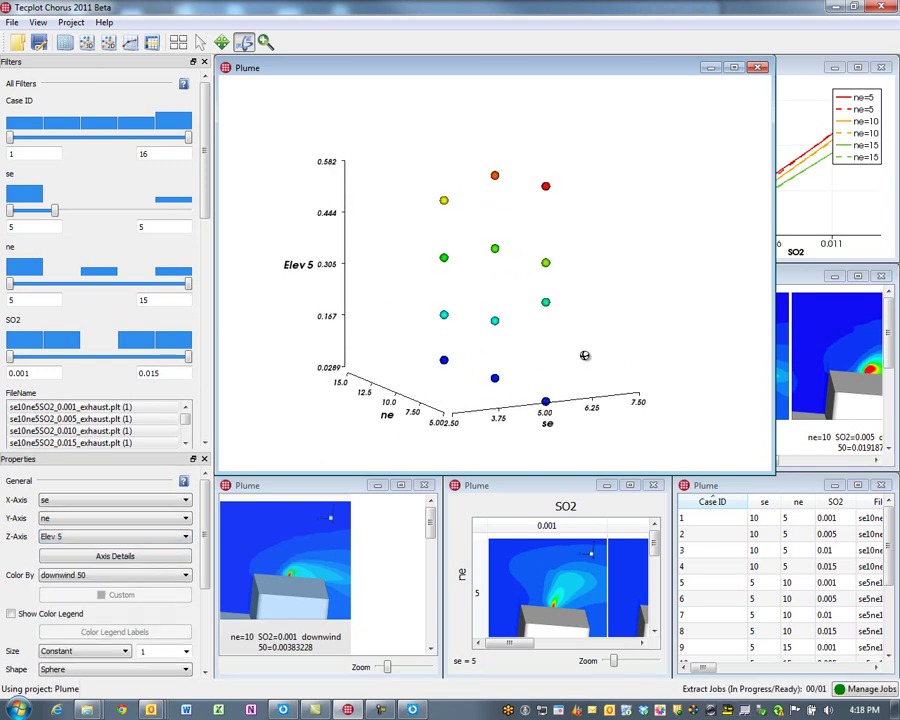
# Set the 3D scatter plot's X-axis to ne and its Y-axis to SO2.
pyautogui.click(112, 503)
pyautogui.click(84, 538)
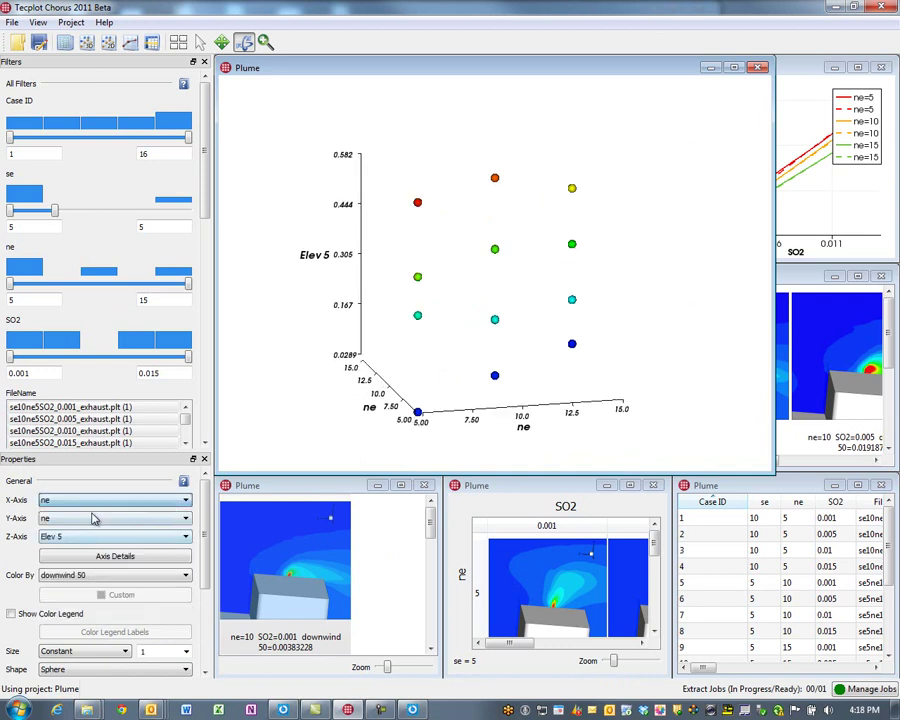
pyautogui.click(95, 517)
pyautogui.click(75, 567)
pyautogui.moveTo(550, 352); pyautogui.dragTo(470, 358)
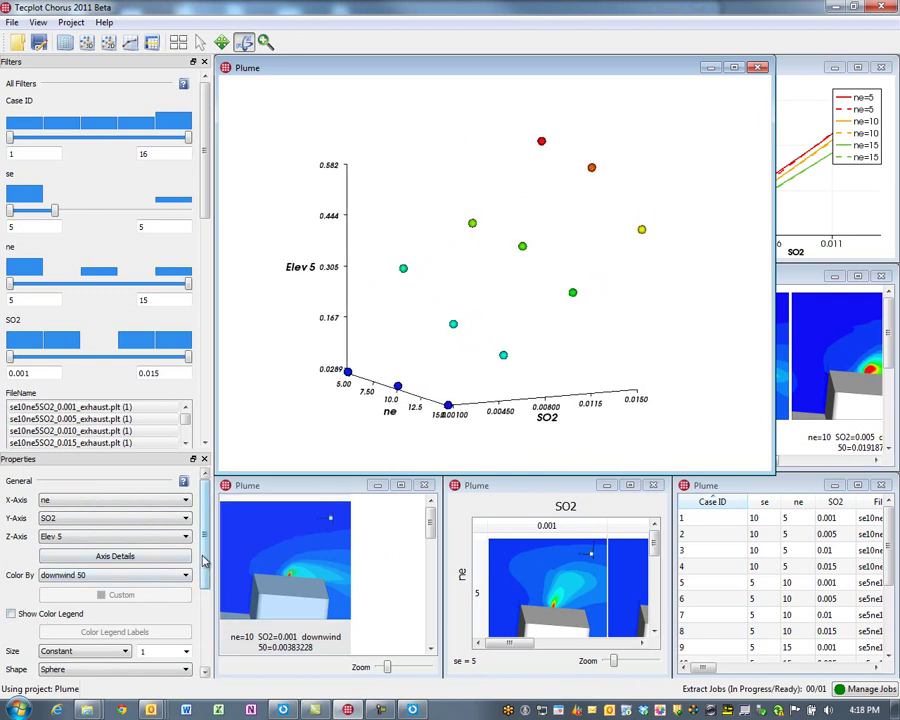
# Show the surrogate model surface on the Elev 5 scatter plot and rotate the plot to inspect it.
pyautogui.scroll(-3, 97, 654)
pyautogui.click(11, 584)
pyautogui.moveTo(580, 374); pyautogui.dragTo(408, 327)
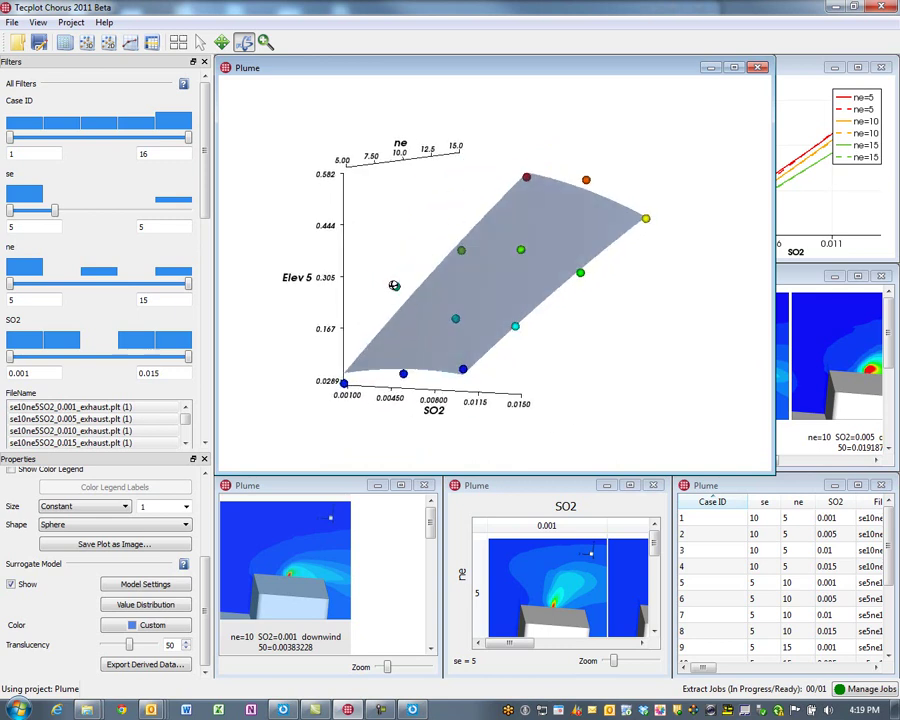
# Save the plot as the PNG image 3D_ne_SO2_Elev 5.png and select the off-surface point at ne = 5, SO2 = 0.005.
pyautogui.rightClick(394, 286)
pyautogui.click(420, 293)
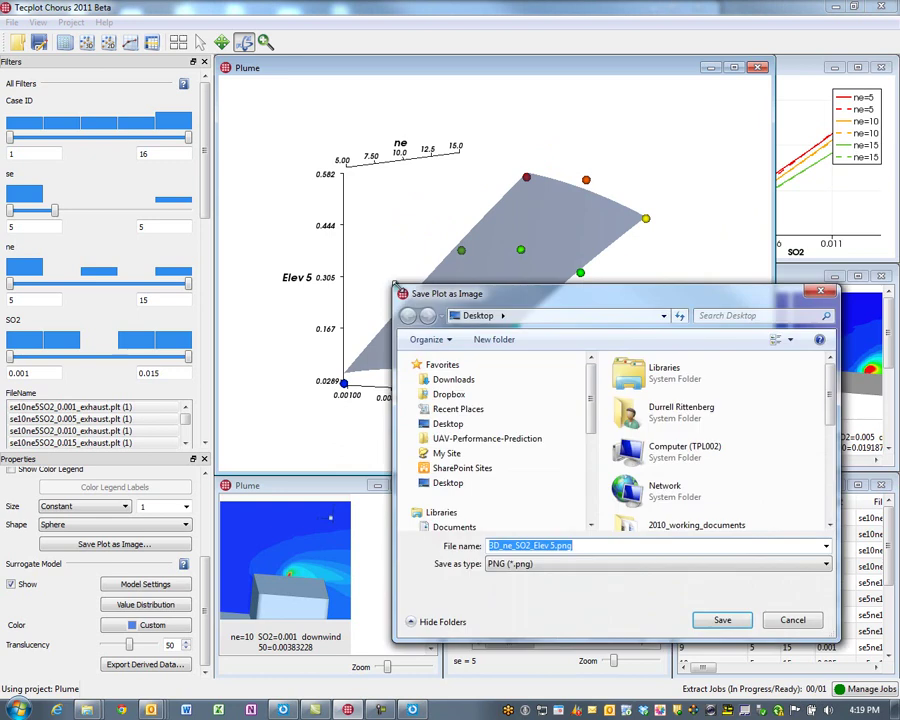
pyautogui.press('Return')
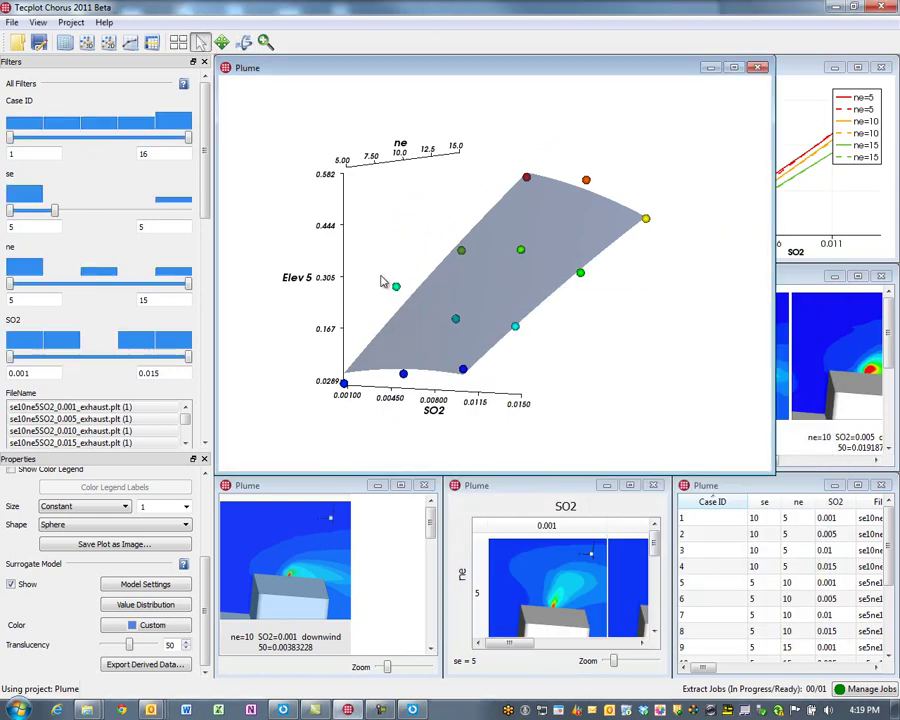
pyautogui.click(397, 288)
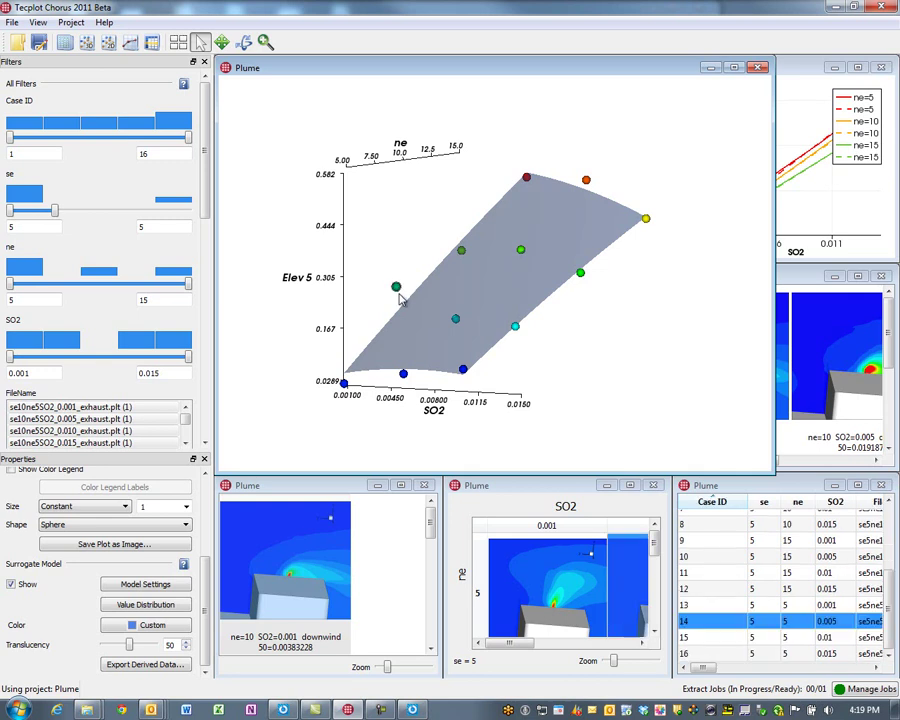
# Deposit the ready image creation job into the project, linking its files under the tag Raw Sim Results-rr2.
pyautogui.click(873, 693)
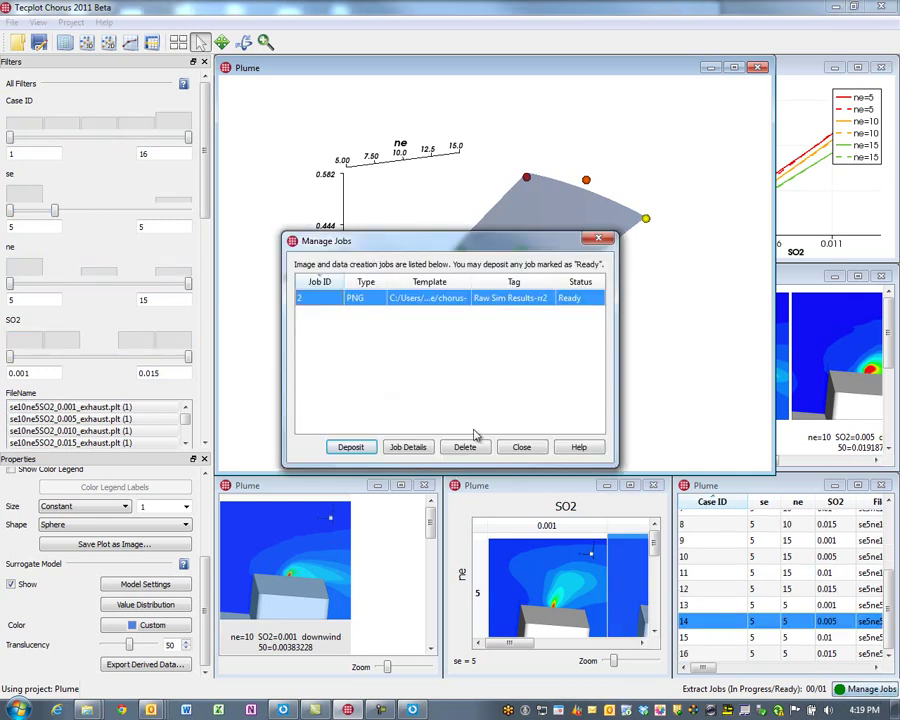
pyautogui.click(363, 447)
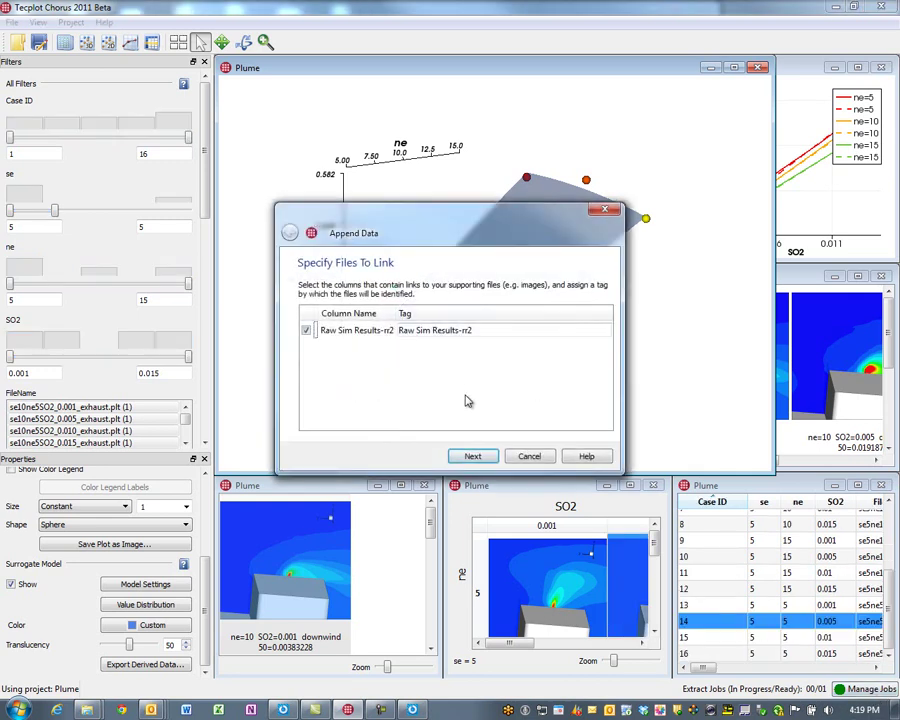
pyautogui.click(470, 455)
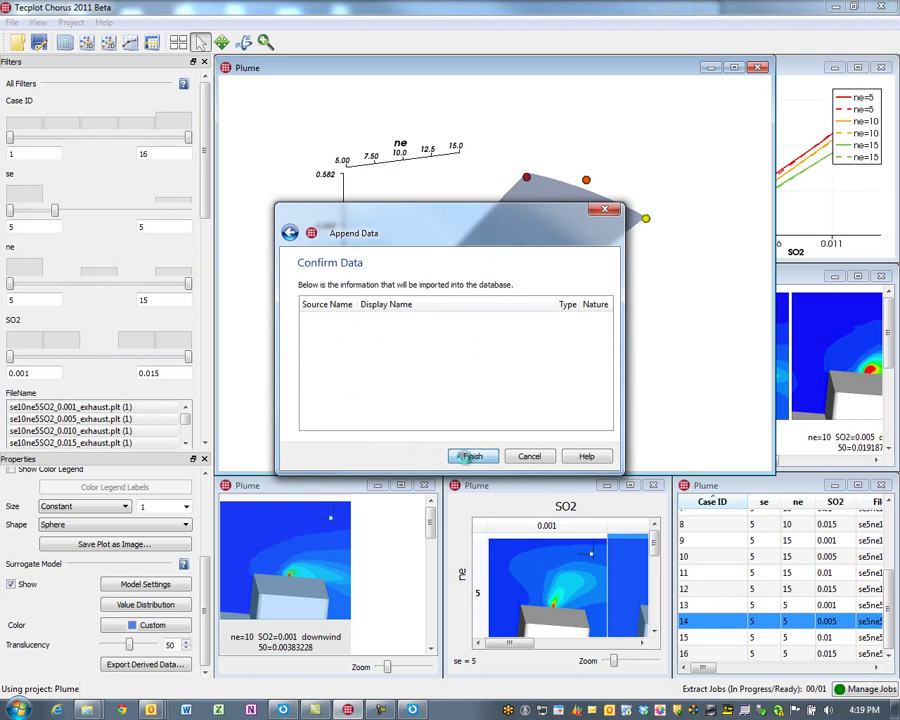
pyautogui.click(467, 456)
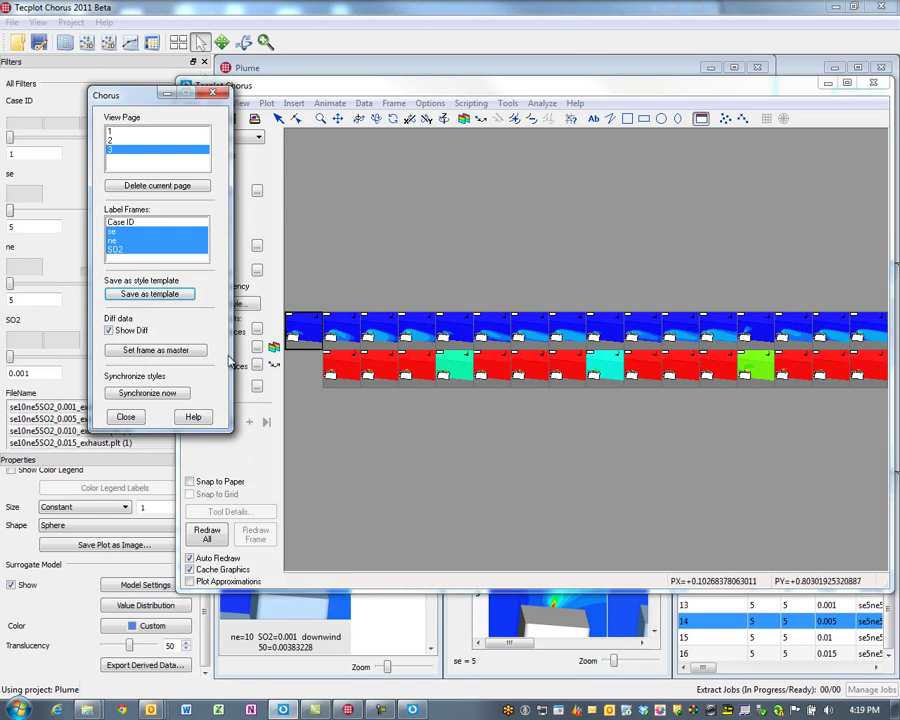
# Hide the difference frames on page 3 of the Tecplot data view.
pyautogui.click(109, 330)
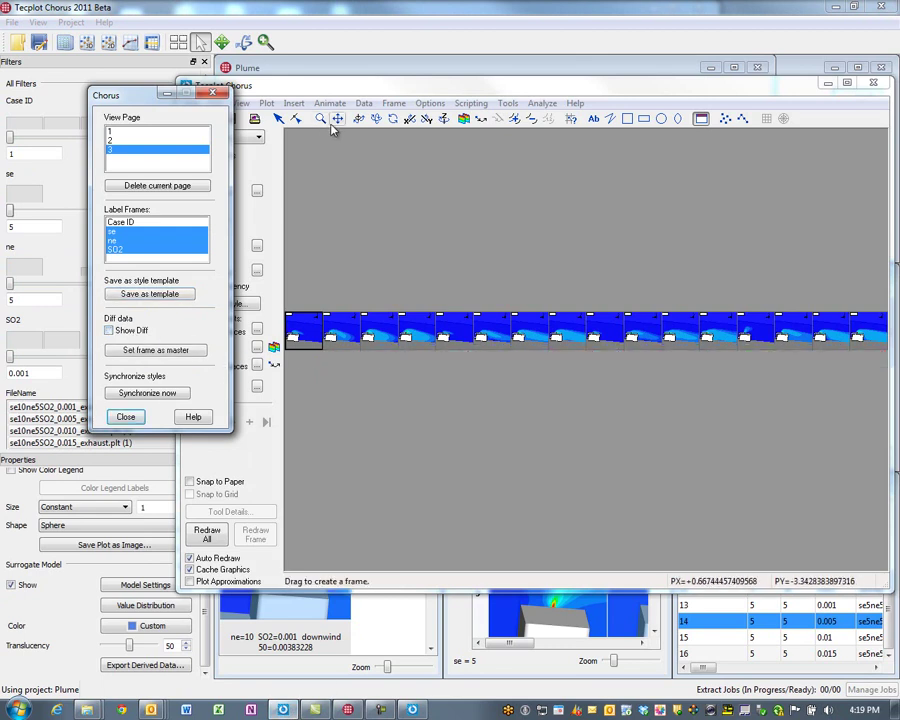
# Tile the frames on page 3 in a grid, and rotate and zoom out the linked plots to compare all cases.
pyautogui.click(393, 103)
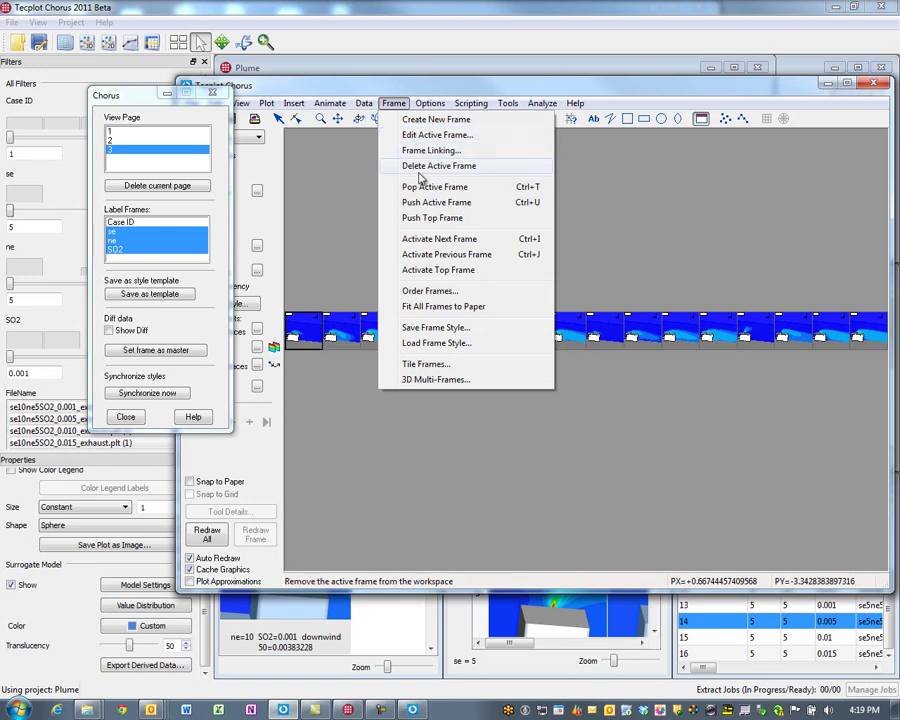
pyautogui.click(428, 364)
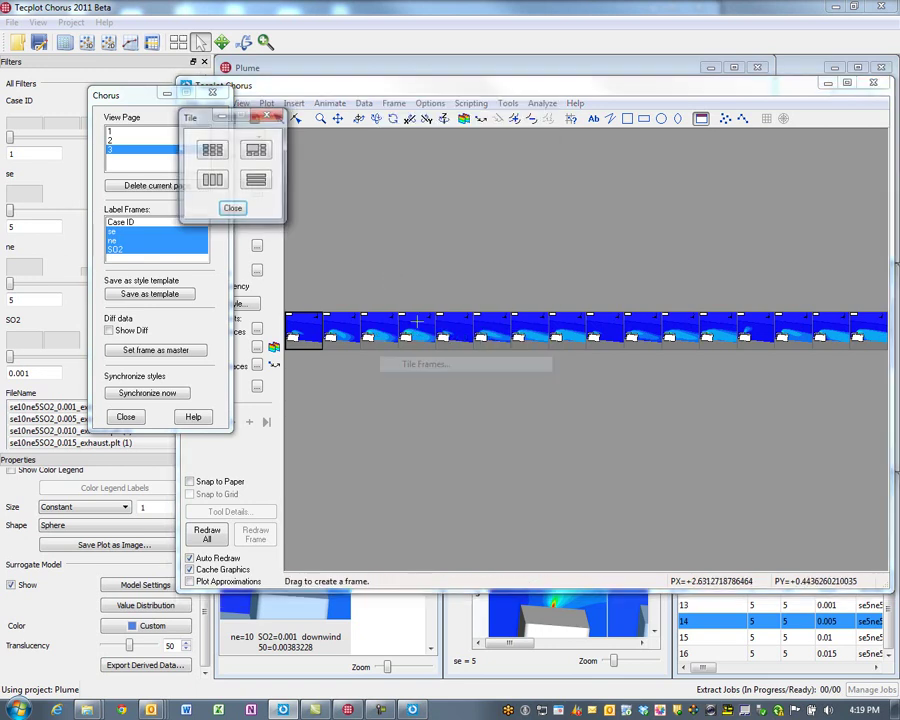
pyautogui.click(212, 150)
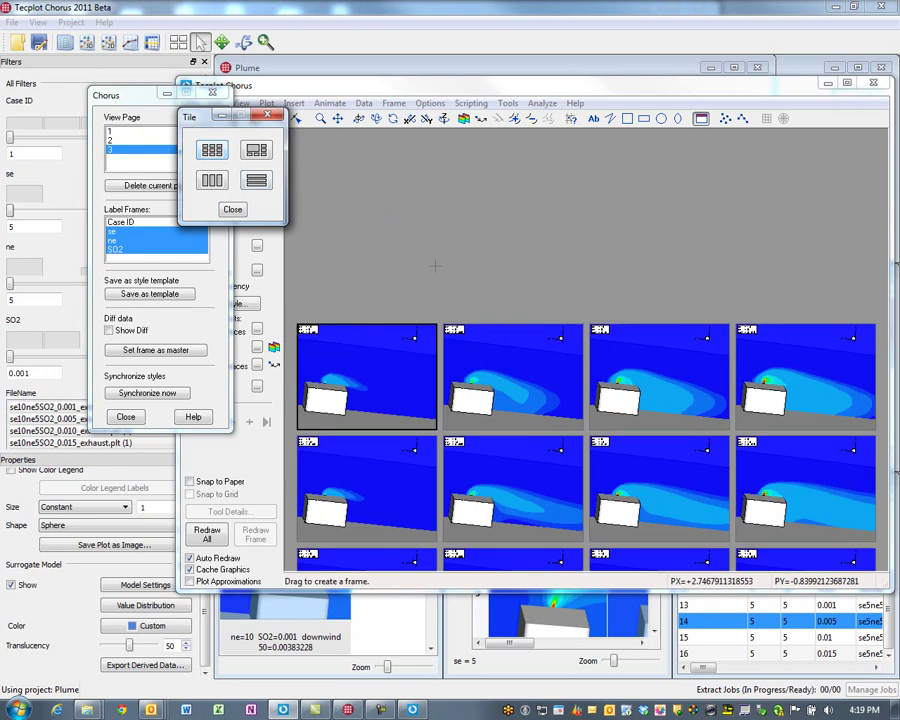
pyautogui.click(455, 261)
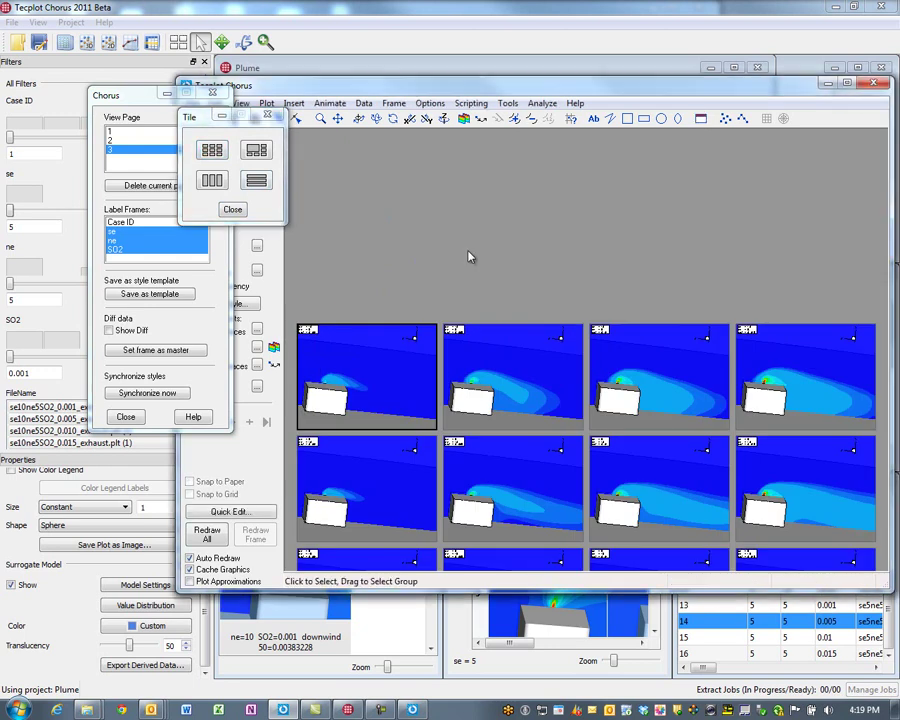
pyautogui.click(467, 252)
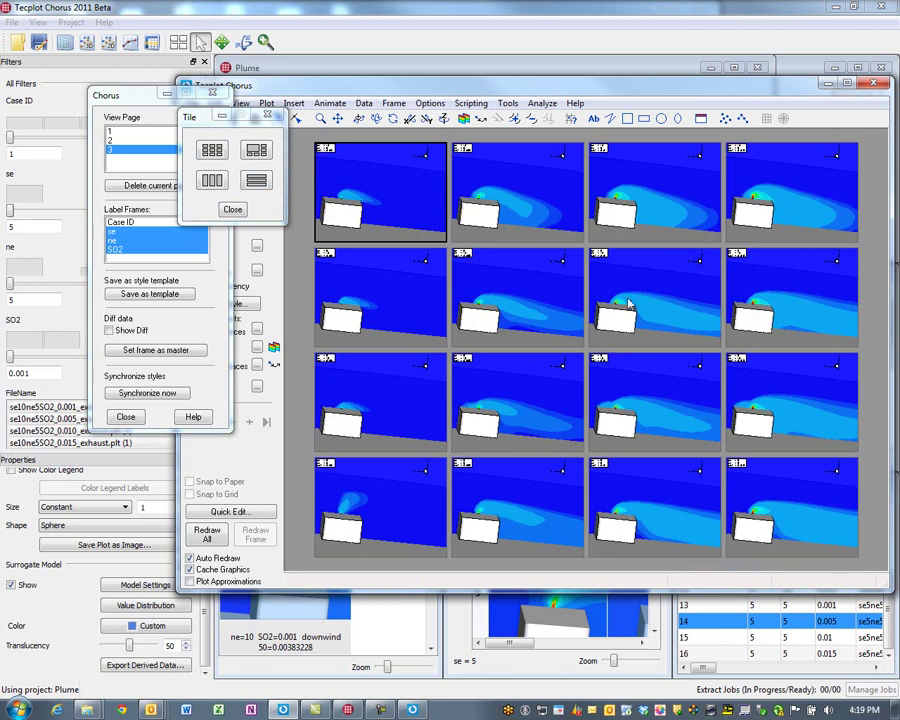
pyautogui.moveTo(645, 305); pyautogui.dragTo(627, 303)
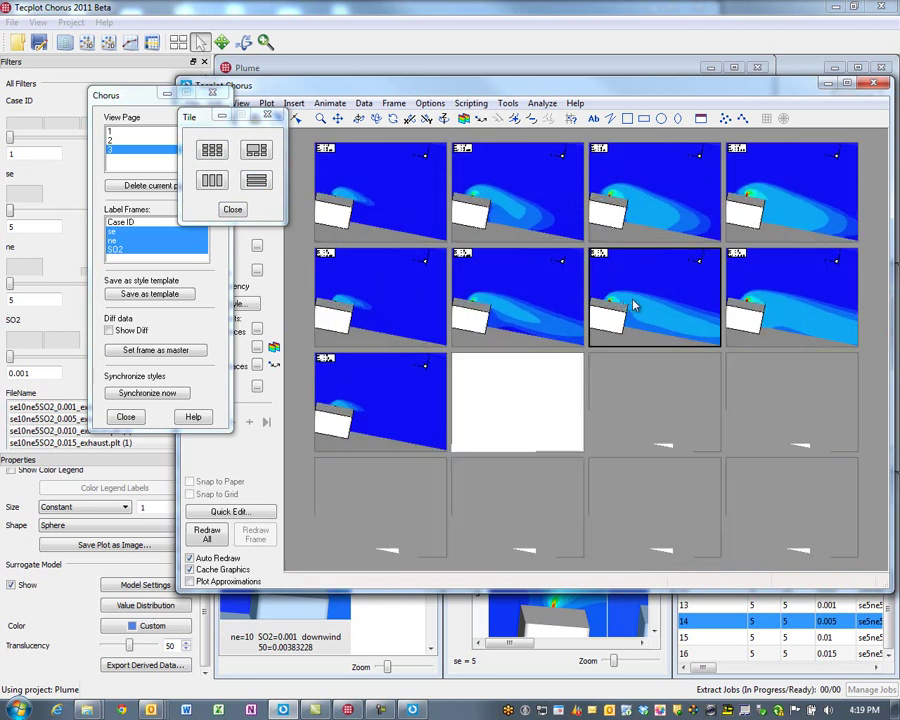
pyautogui.moveTo(652, 250); pyautogui.dragTo(630, 338)
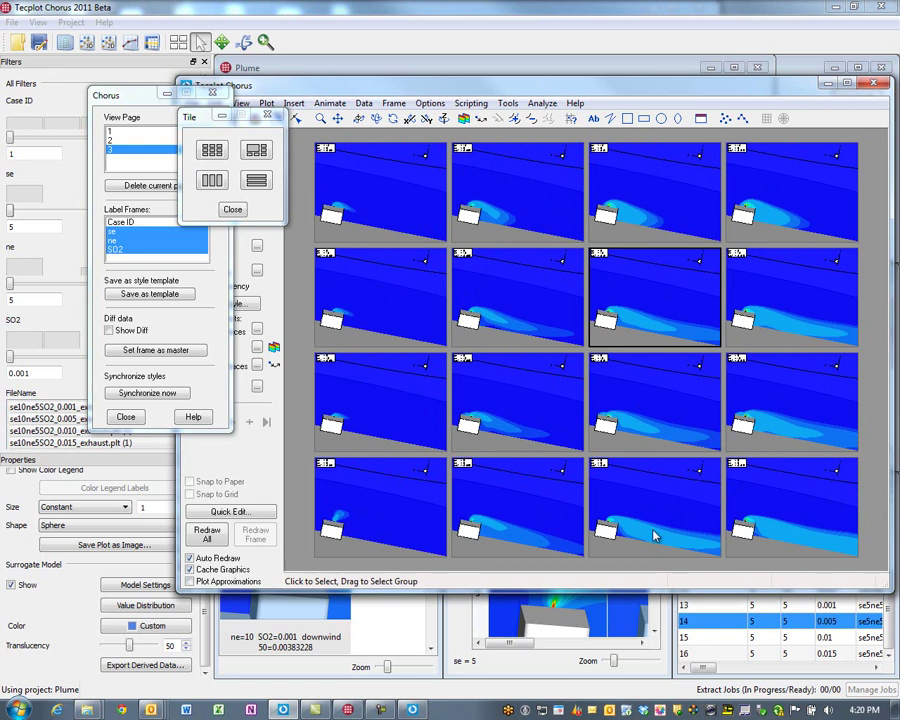
# Return to the Plume project window and view the images of the off-surface scatter point at ne = 5, SO2 = 0.005.
pyautogui.click(560, 672)
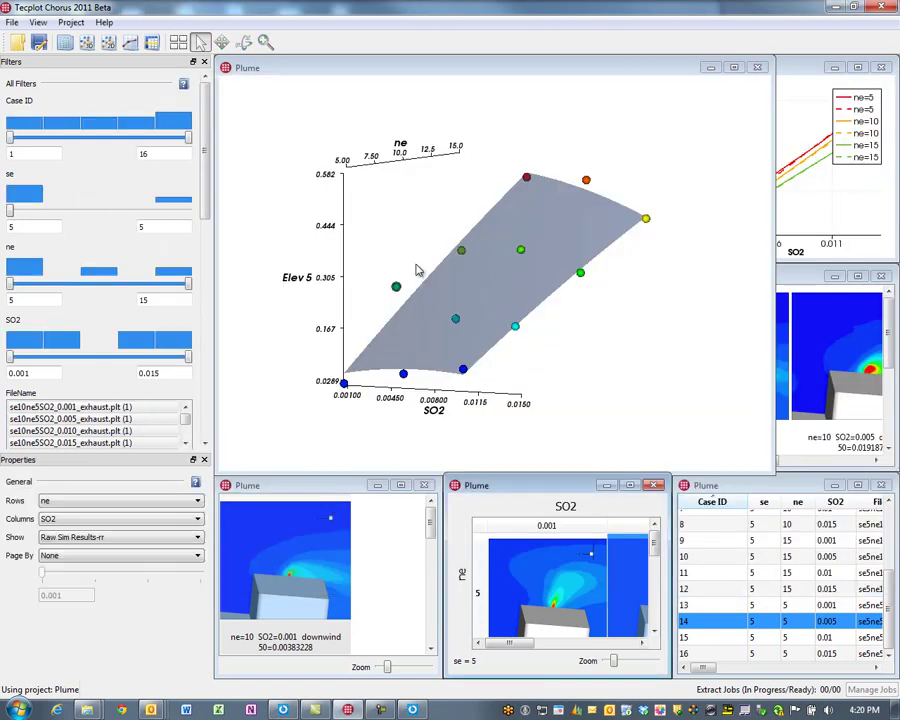
pyautogui.click(420, 235)
pyautogui.rightClick(396, 288)
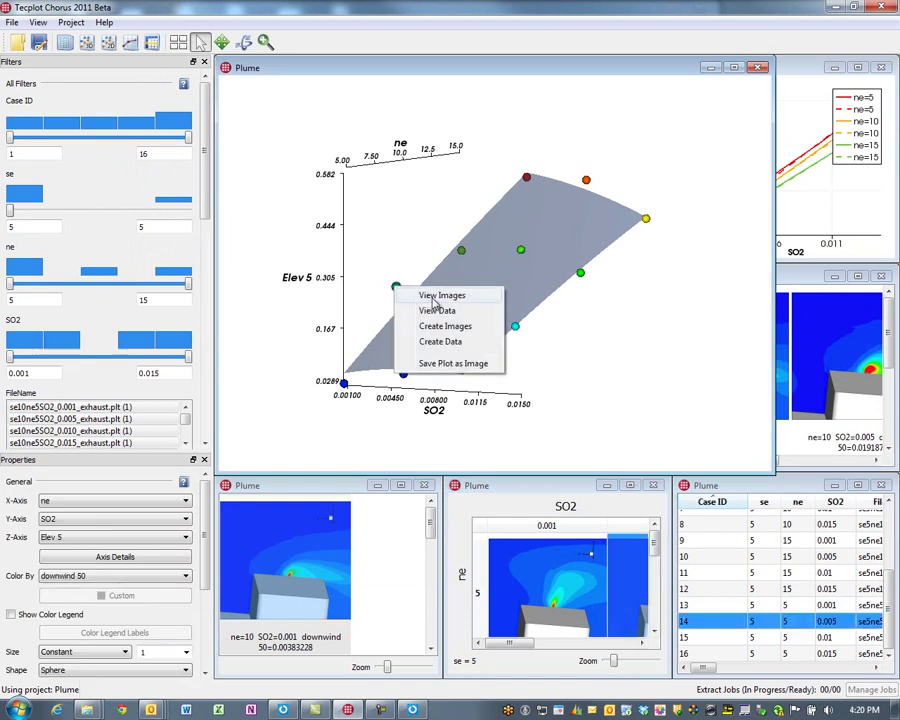
pyautogui.click(430, 297)
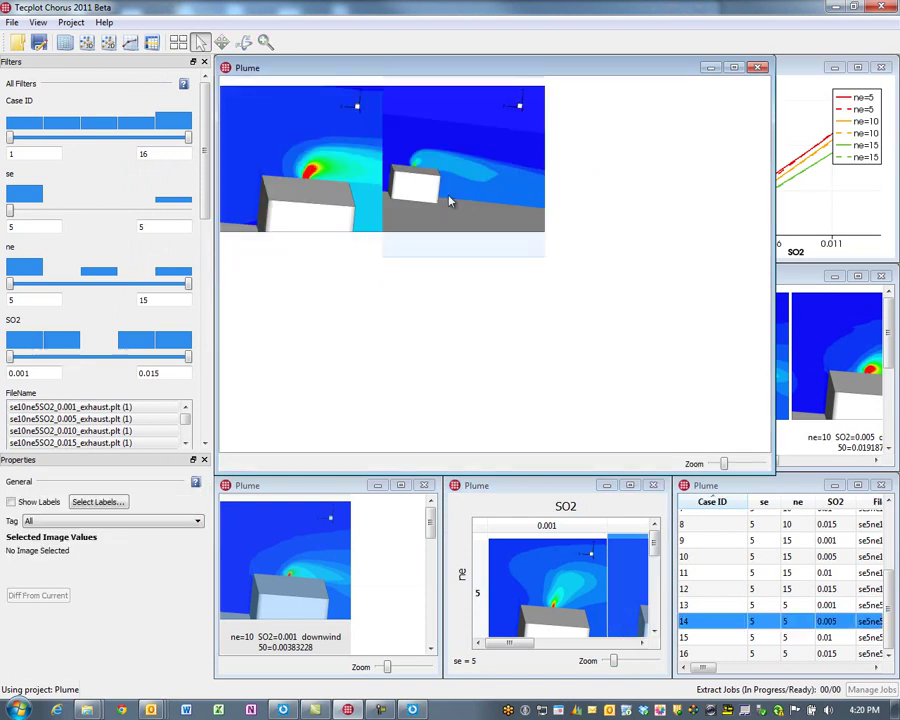